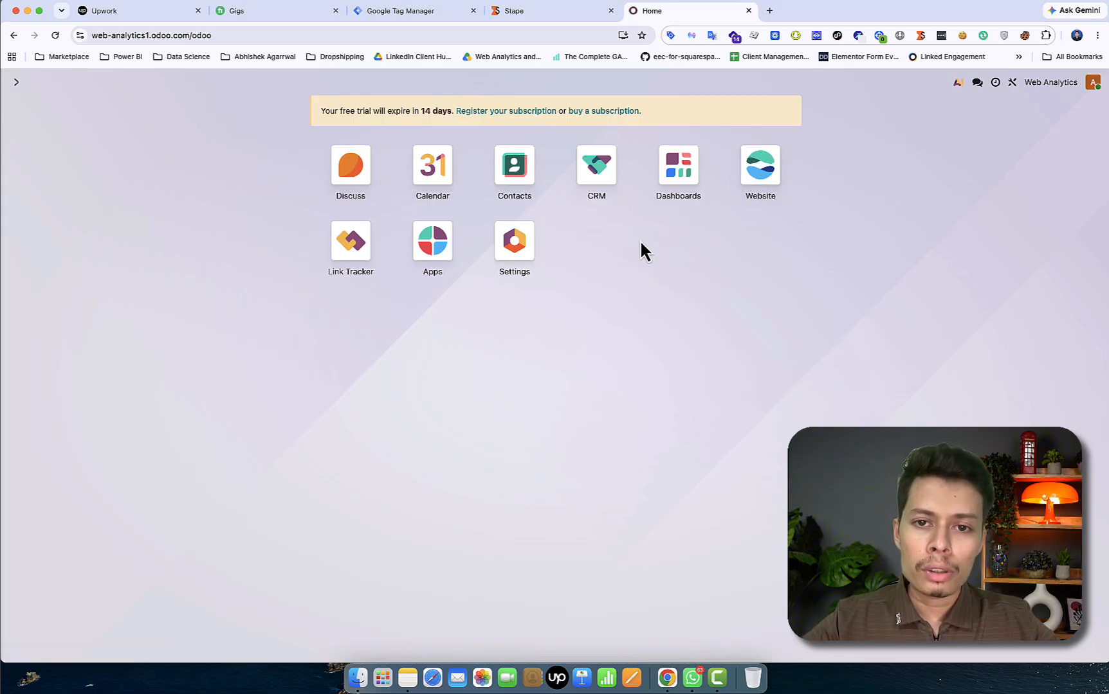
Open the unfiltered CRM pipeline in Studio and edit the opportunity Form view
{"action": "left_click", "coordinate": [604, 170]}
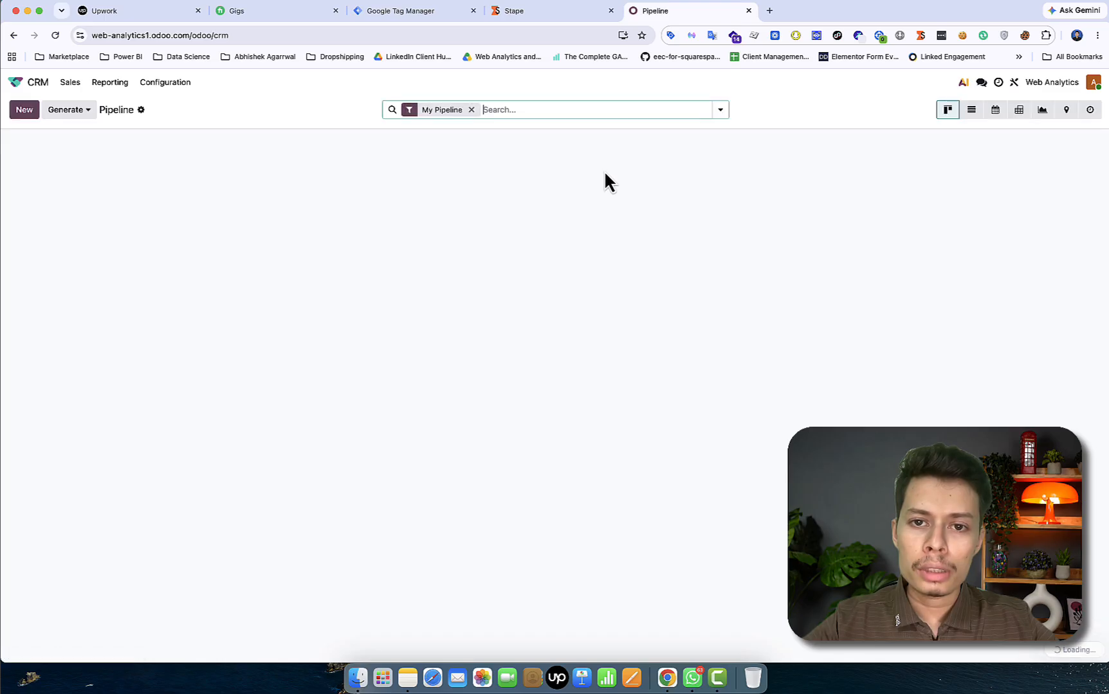
{"action": "left_click", "coordinate": [471, 110]}
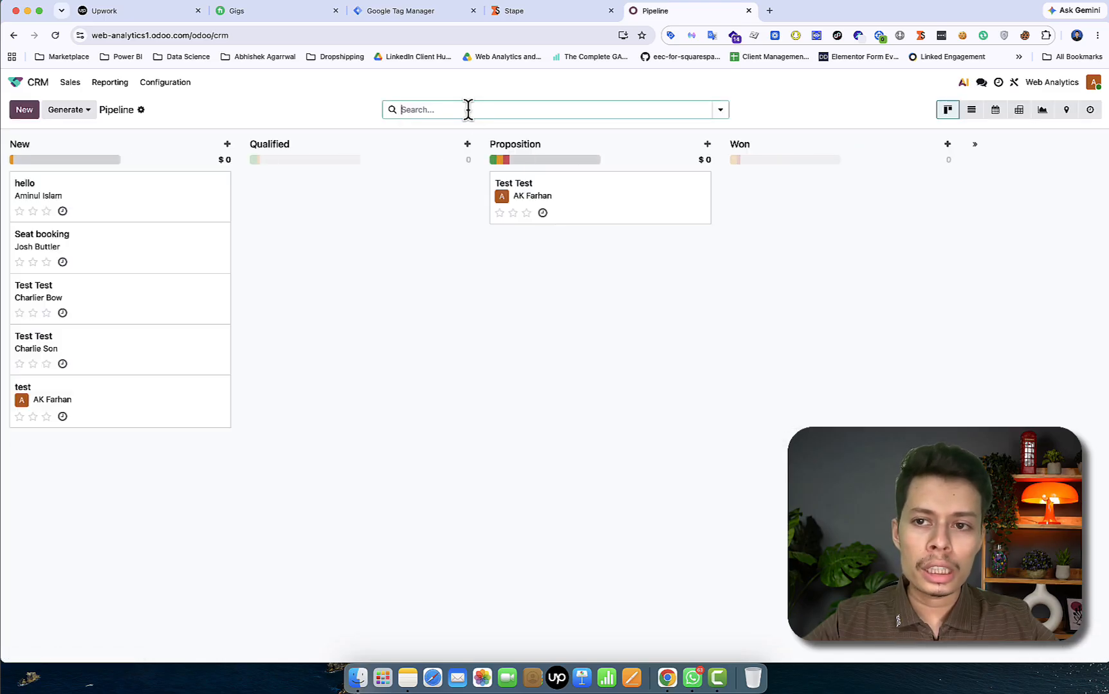
{"action": "left_click", "coordinate": [1013, 84]}
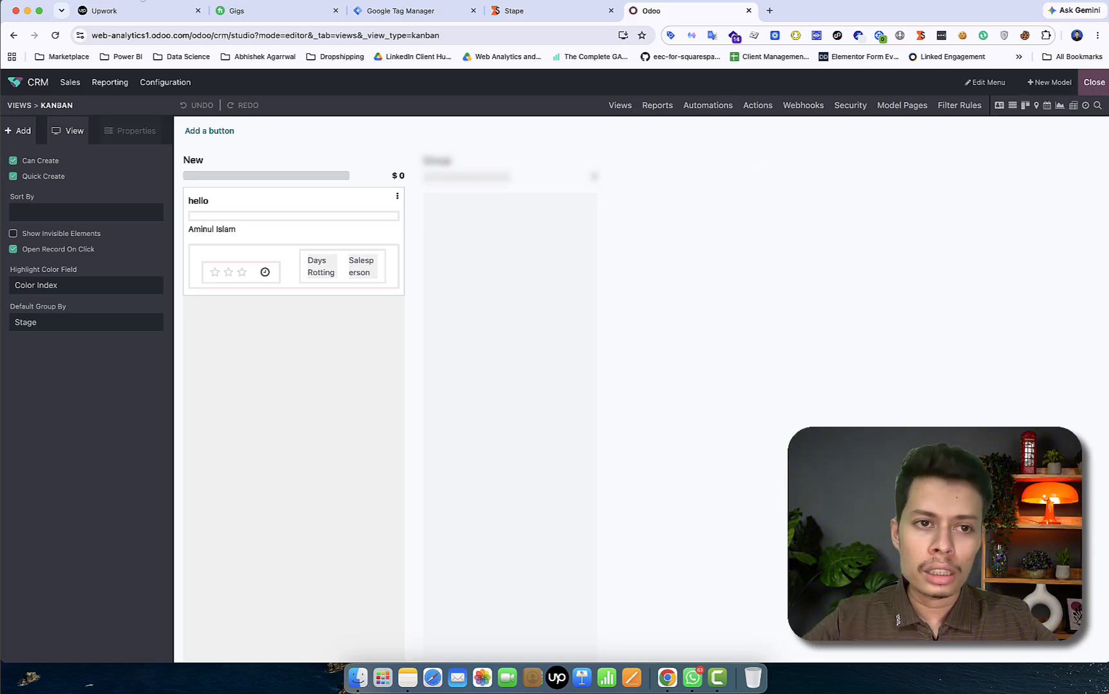
{"action": "left_click", "coordinate": [13, 35]}
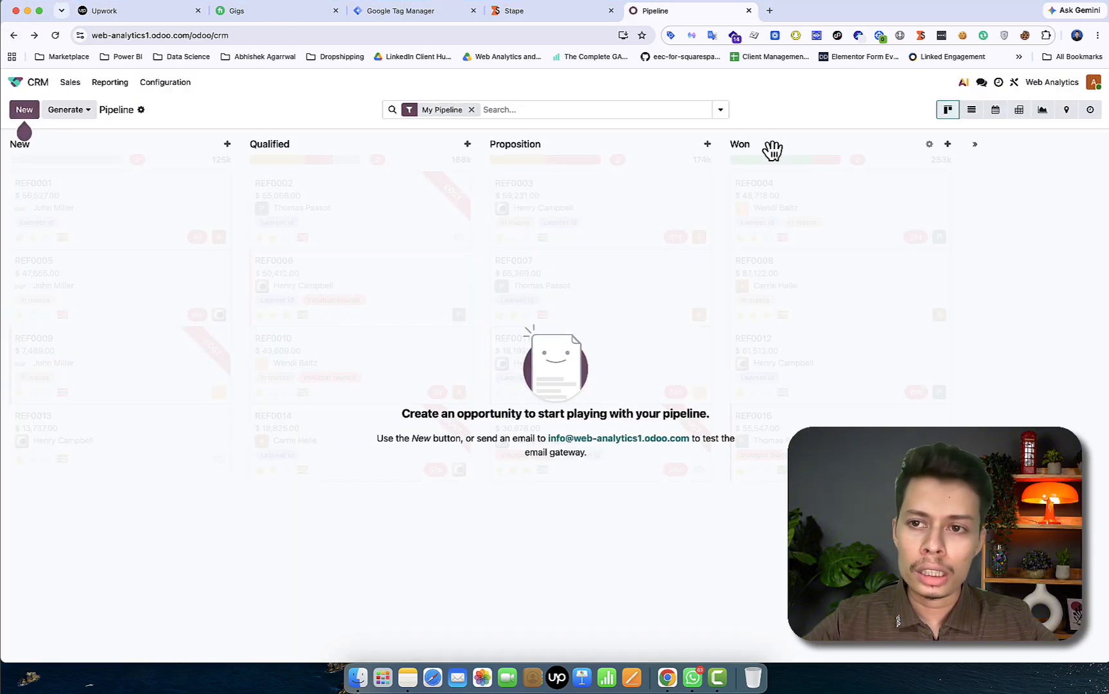
{"action": "left_click", "coordinate": [1014, 83]}
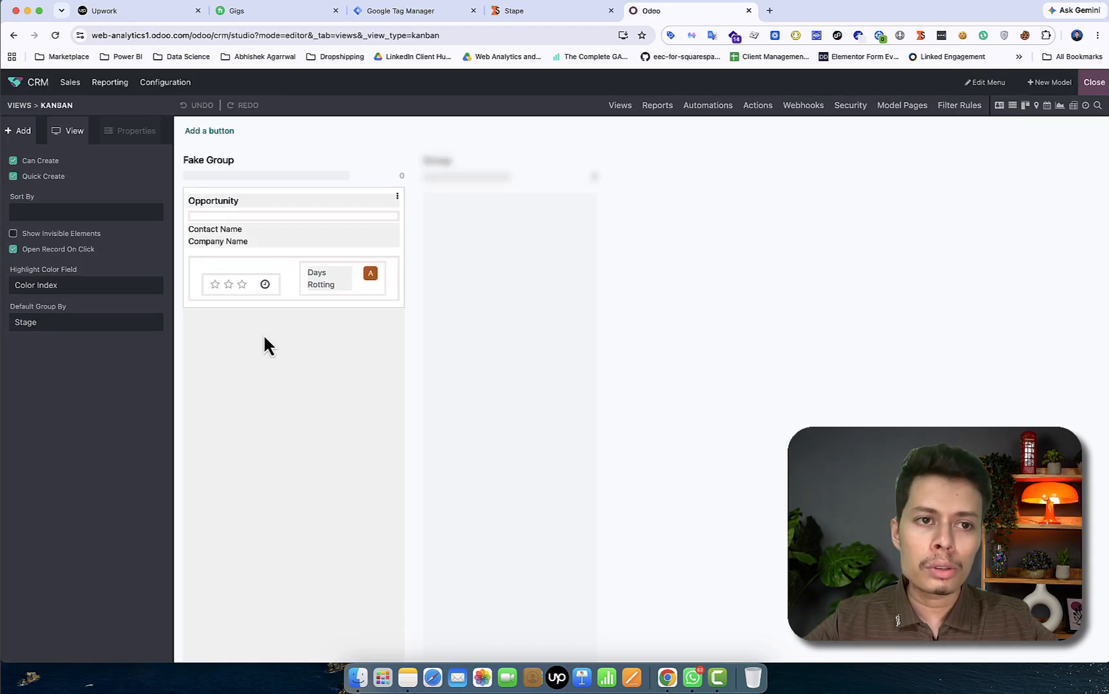
{"action": "left_click", "coordinate": [24, 108]}
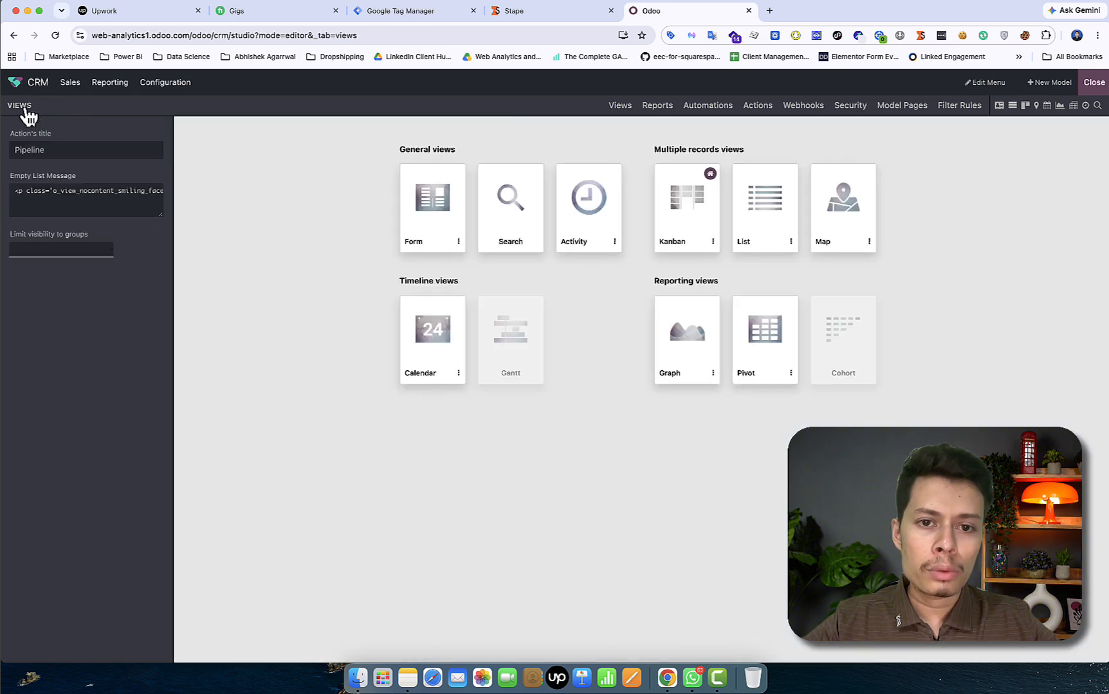
{"action": "left_click", "coordinate": [432, 204]}
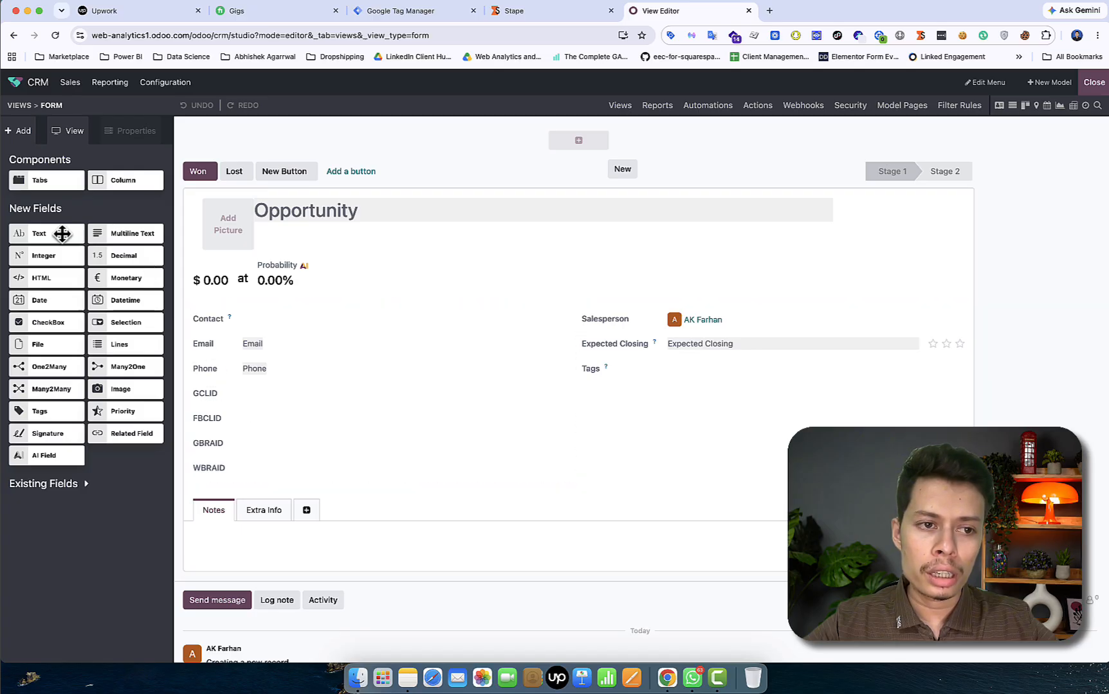
{"action": "left_click_drag", "start_coordinate": [48, 239], "coordinate": [261, 519]}
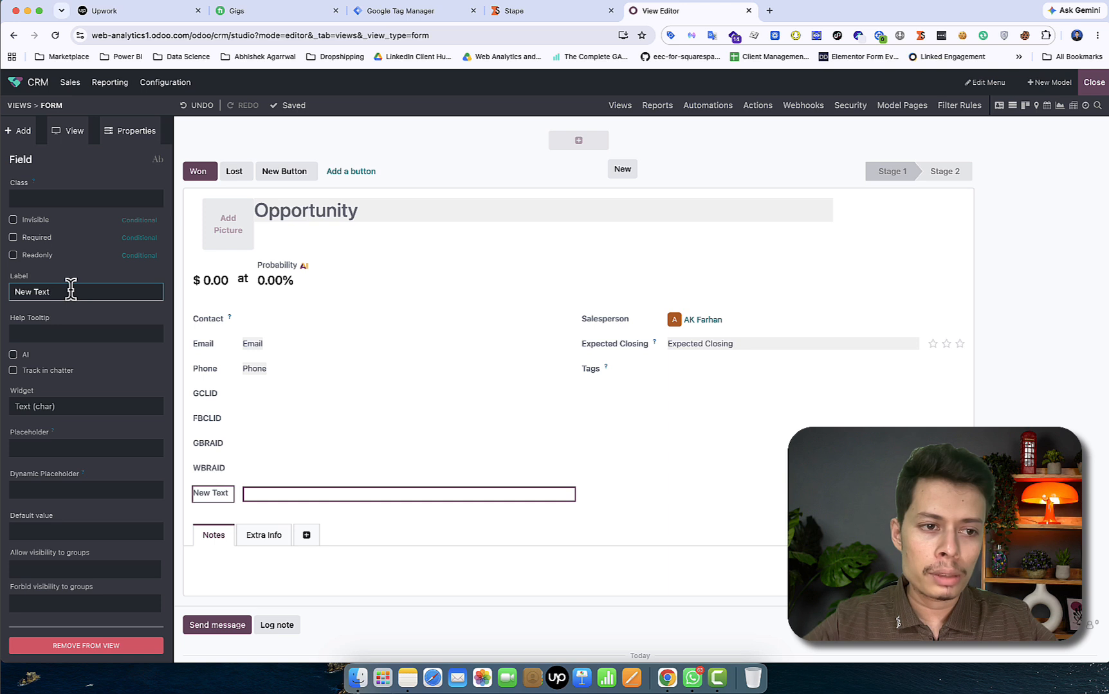
{"action": "left_click_drag", "start_coordinate": [71, 290], "coordinate": [6, 290]}
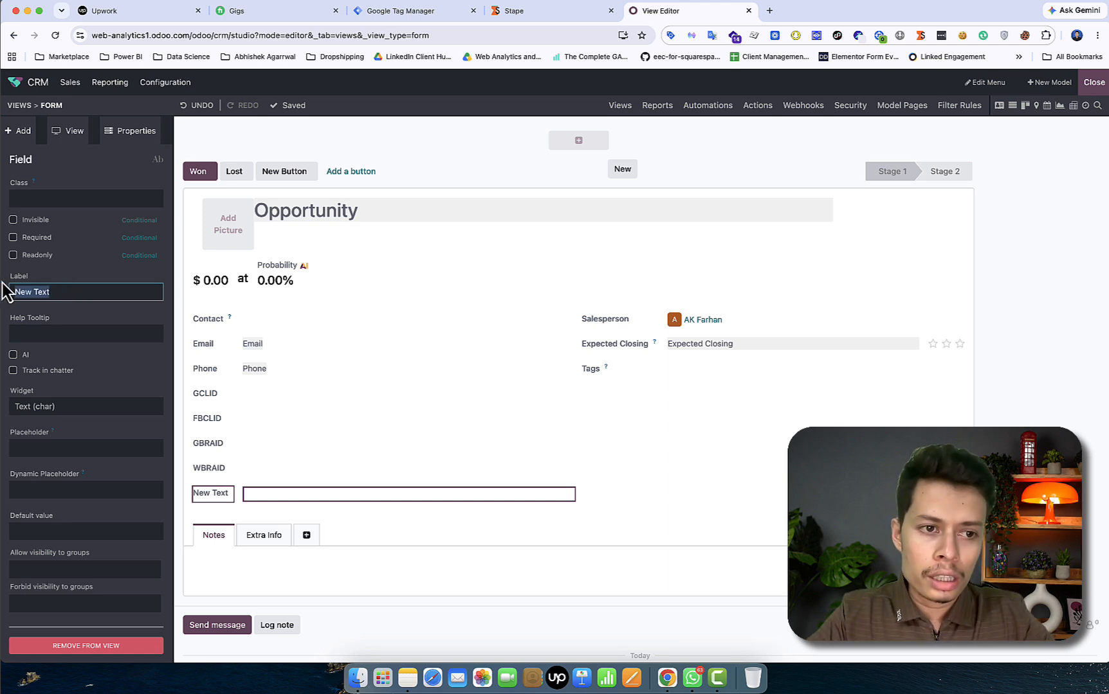
{"action": "type", "text": "f"}
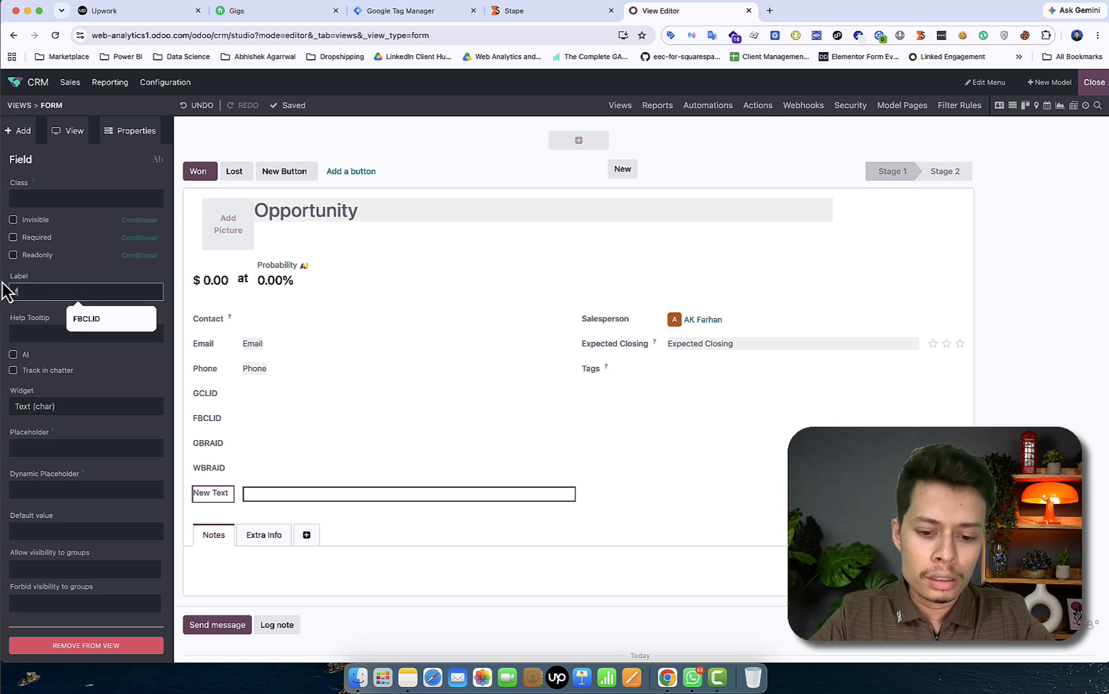
{"action": "type", "text": "bp"}
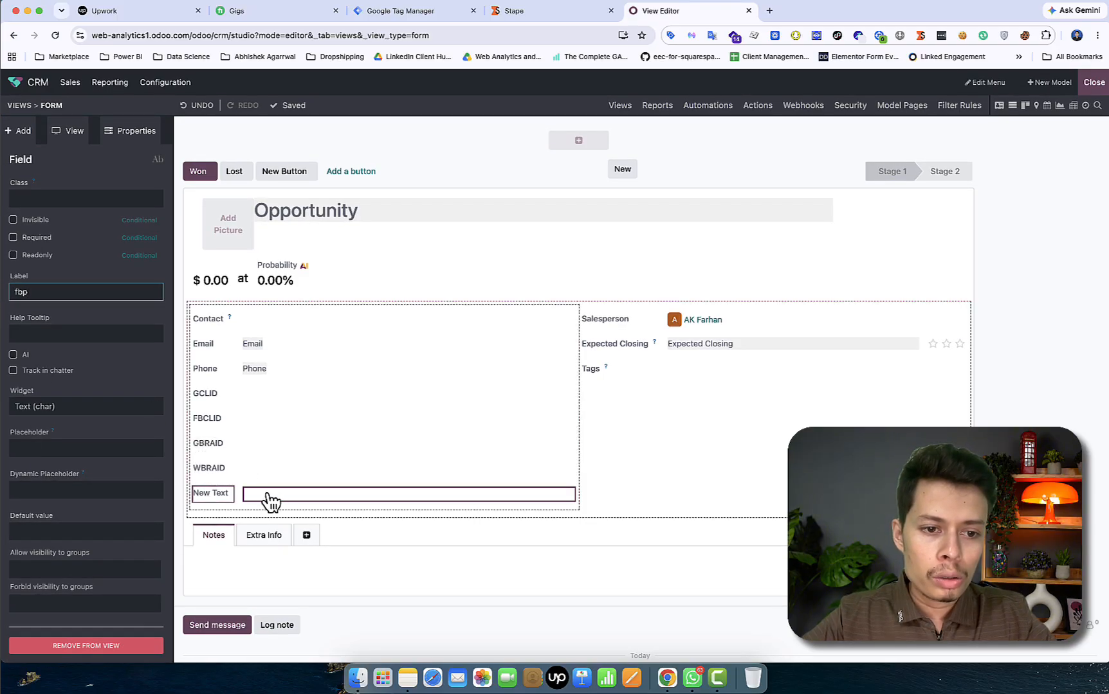
{"action": "left_click", "coordinate": [133, 648]}
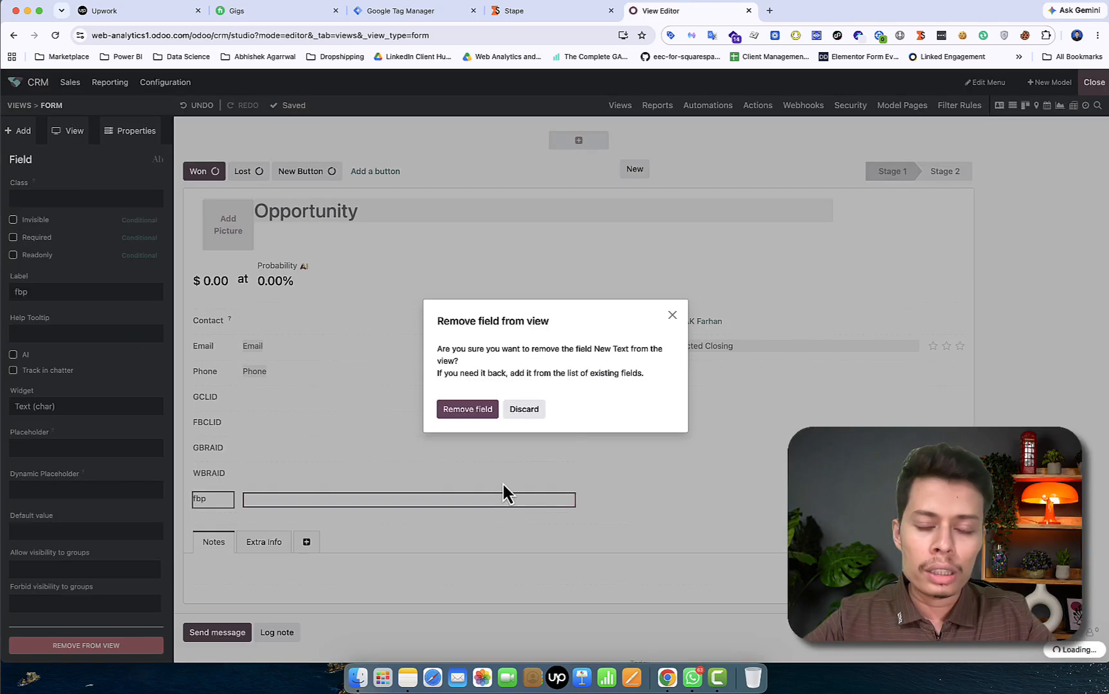
{"action": "left_click", "coordinate": [468, 410]}
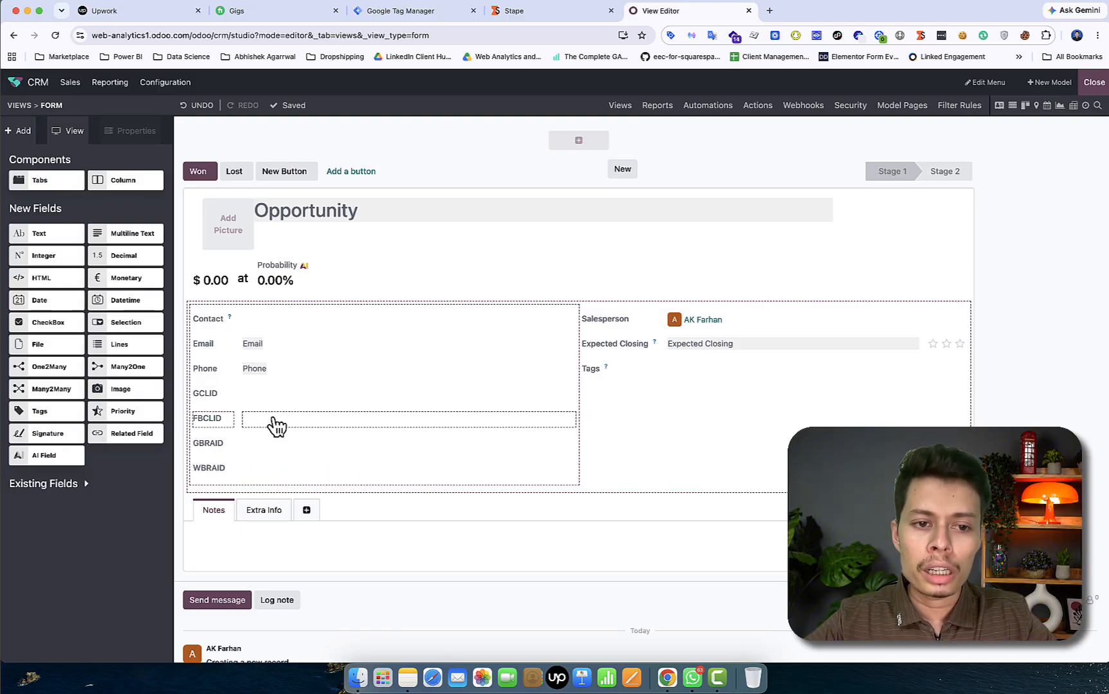
{"action": "left_click", "coordinate": [273, 404]}
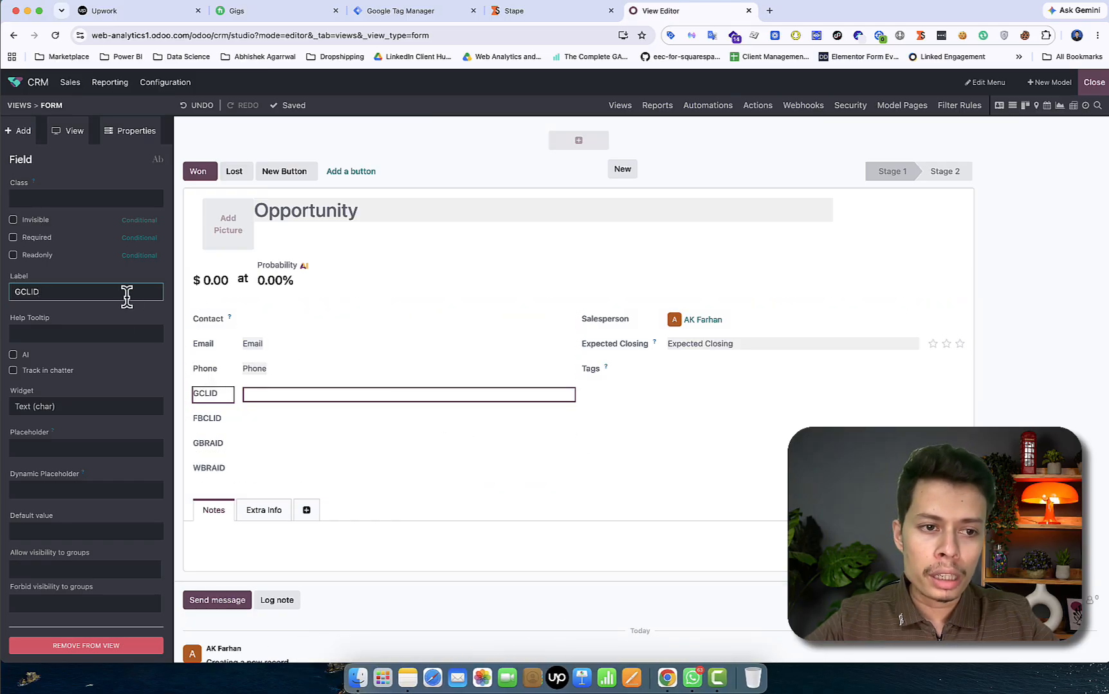
{"action": "left_click", "coordinate": [98, 328]}
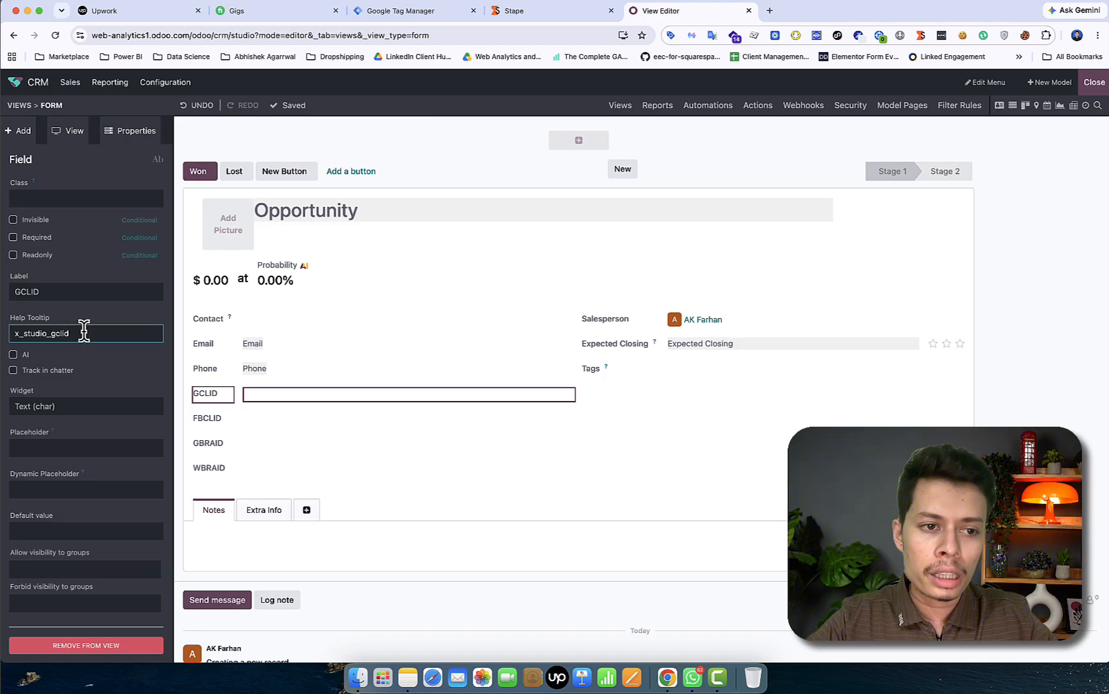
{"action": "left_click_drag", "start_coordinate": [84, 331], "coordinate": [8, 329]}
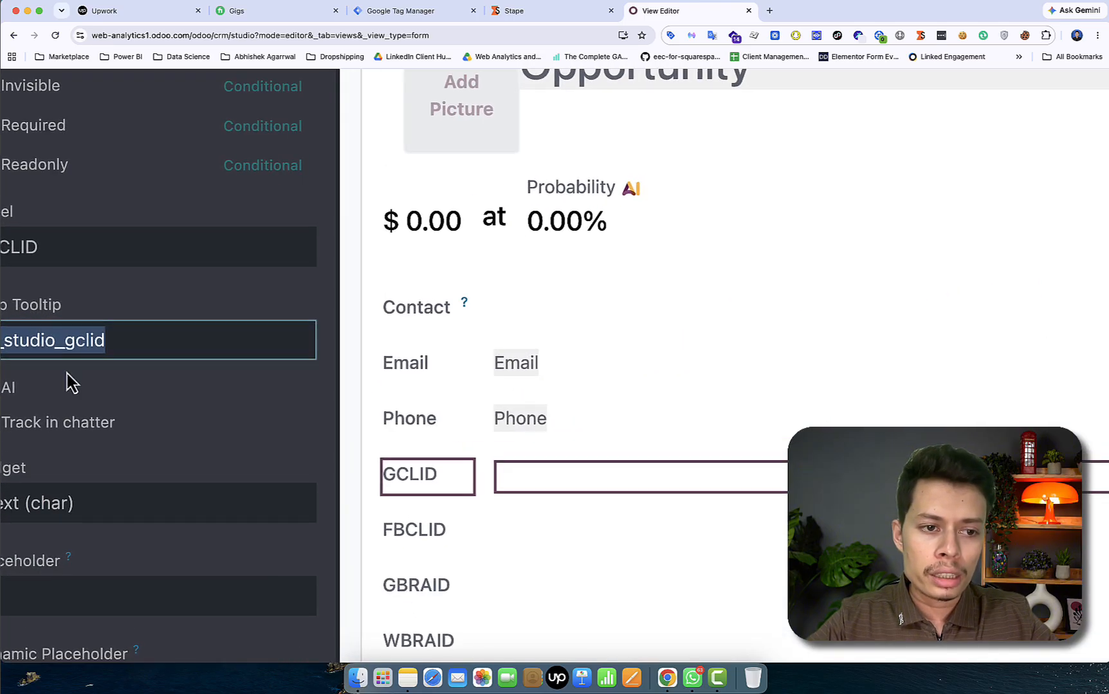
{"action": "scroll", "coordinate": [67, 374], "scroll_direction": "left", "scroll_amount": 1}
{"action": "scroll", "coordinate": [67, 374], "scroll_direction": "up", "scroll_amount": 5}
{"action": "scroll", "coordinate": [67, 374], "scroll_direction": "left", "scroll_amount": 3}
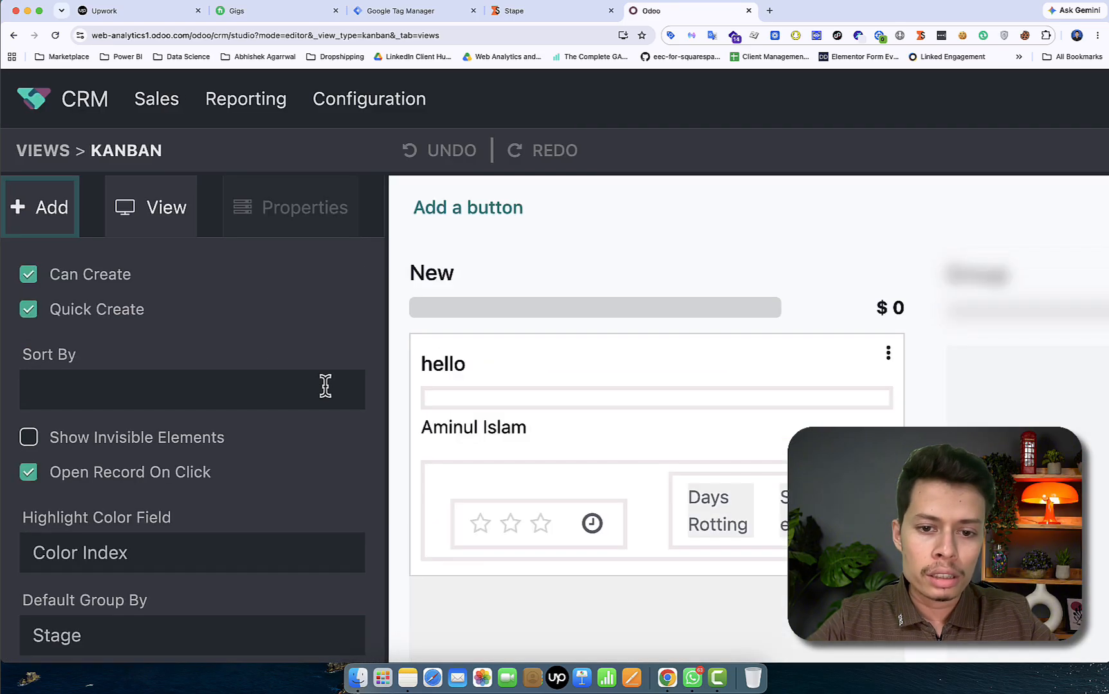
{"action": "scroll", "coordinate": [238, 379], "scroll_direction": "down", "scroll_amount": 5}
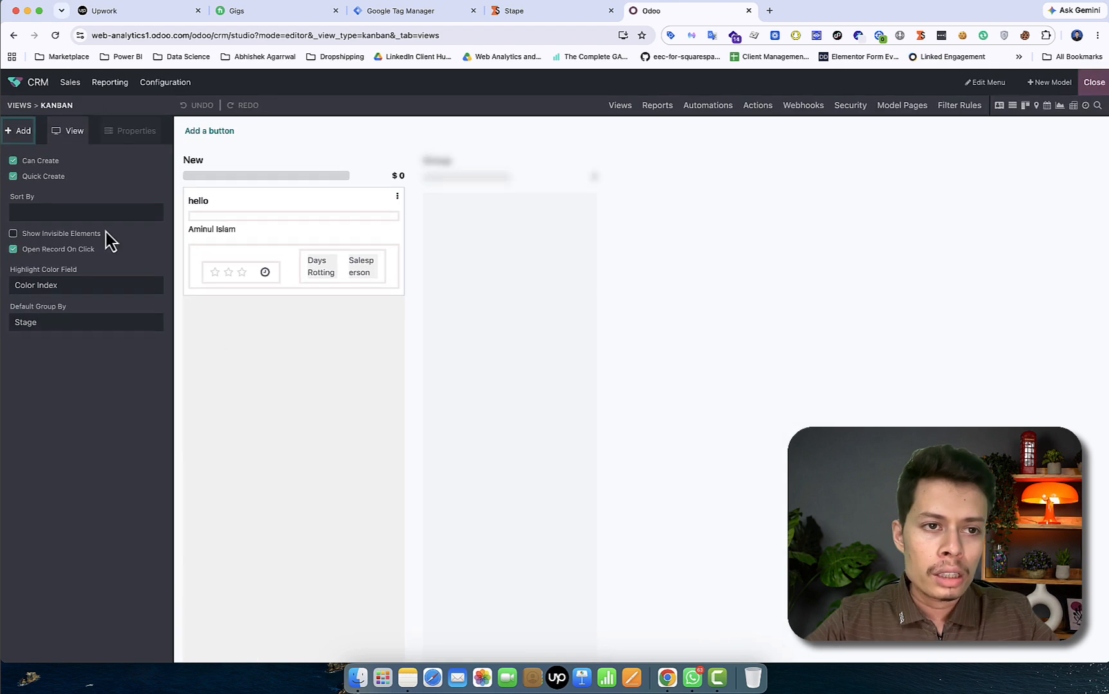
{"action": "left_click", "coordinate": [20, 105]}
{"action": "left_click", "coordinate": [438, 190]}
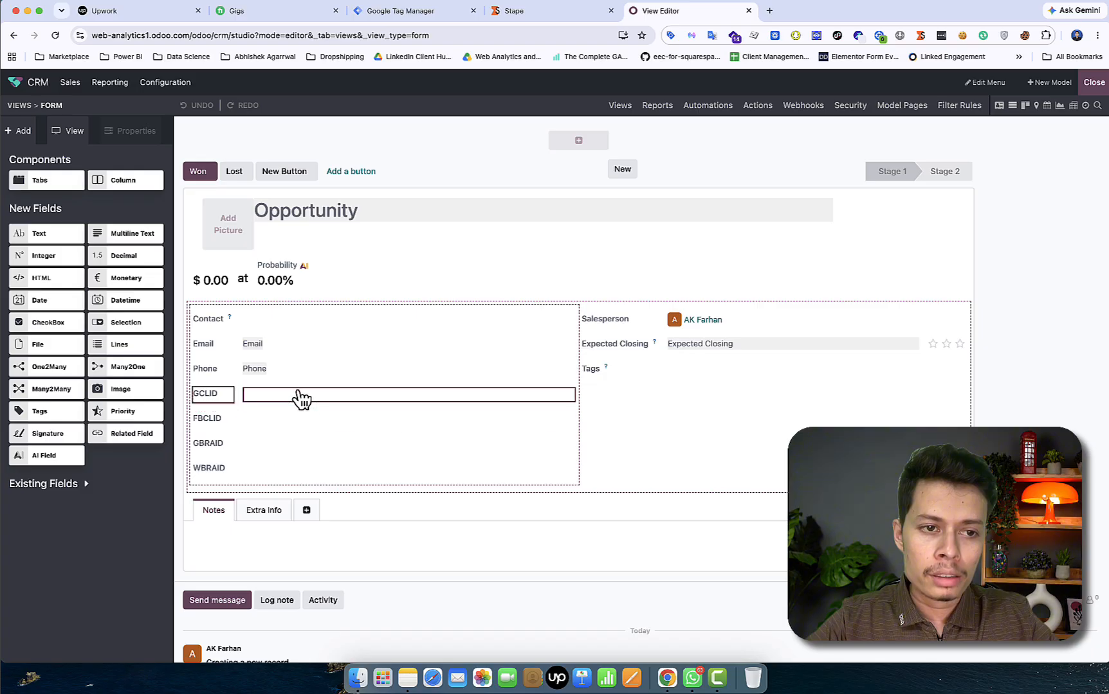
{"action": "left_click", "coordinate": [301, 398]}
{"action": "left_click", "coordinate": [97, 294]}
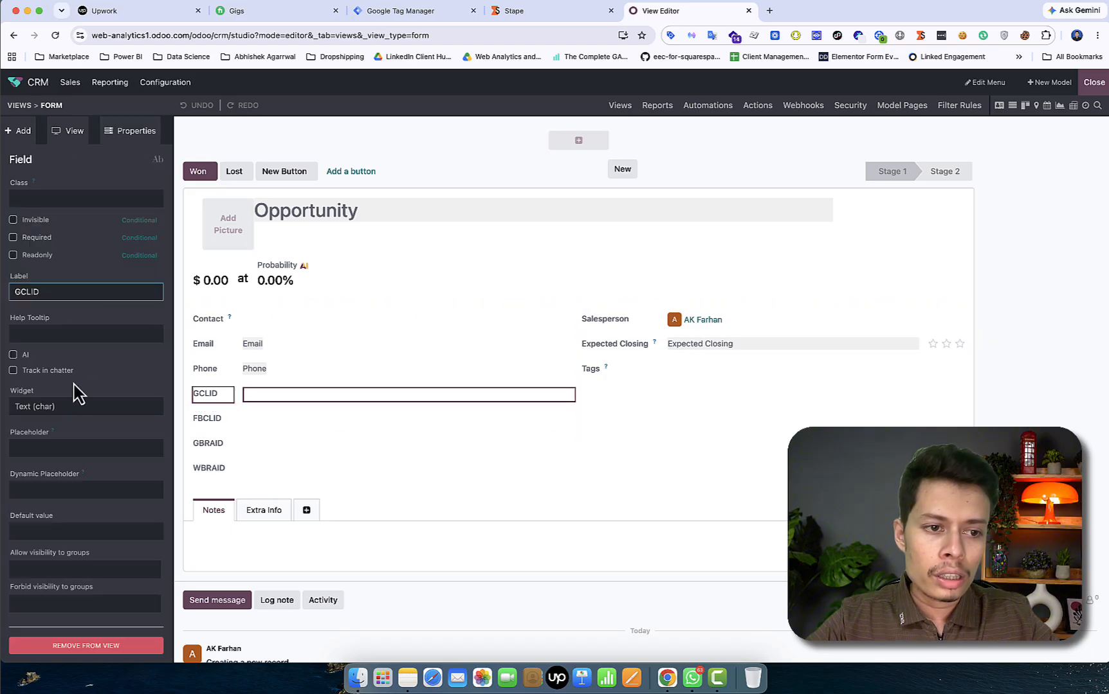
{"action": "left_click", "coordinate": [55, 332]}
{"action": "left_click", "coordinate": [115, 371]}
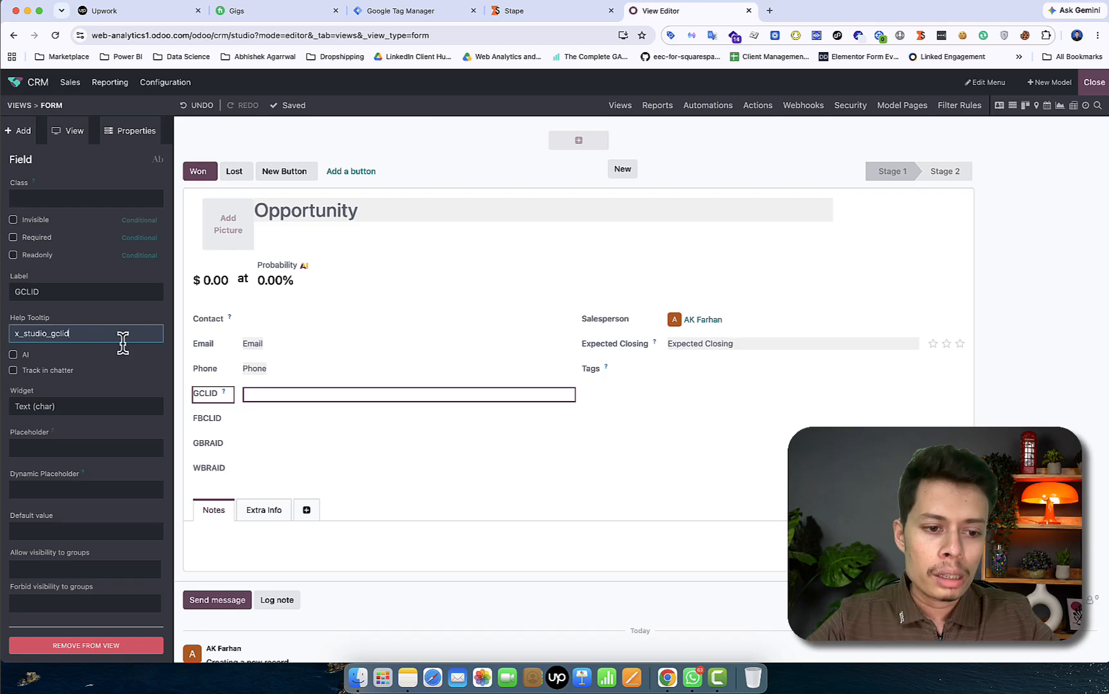
{"action": "key", "text": "BackSpace"}
{"action": "key", "text": "BackSpace"}
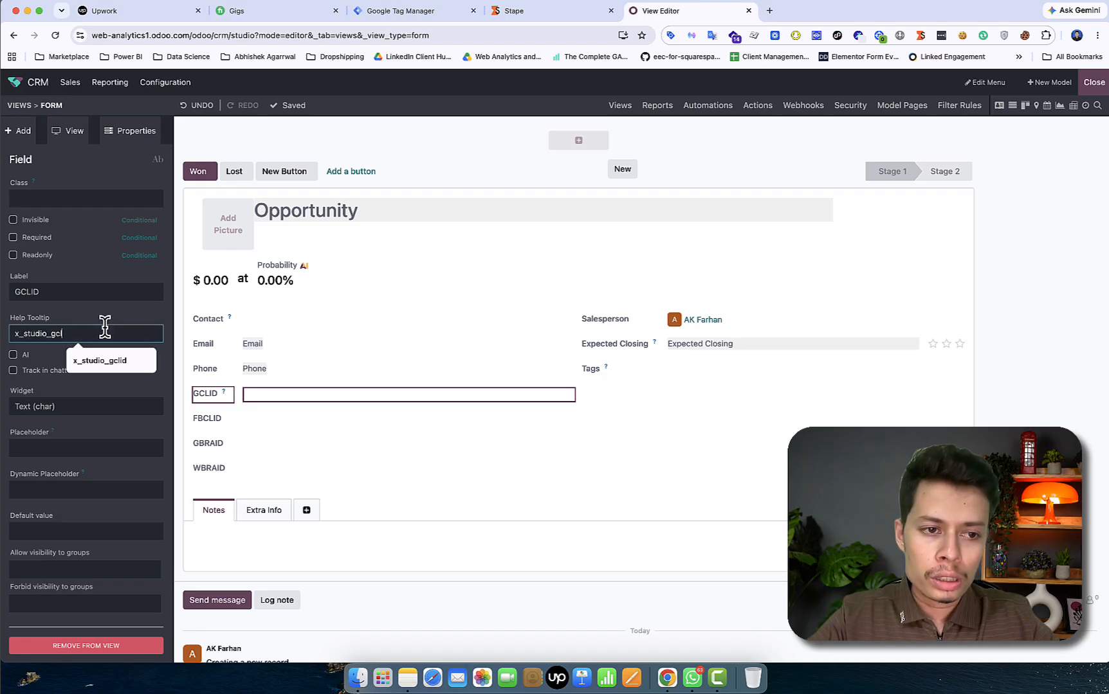
{"action": "key", "text": "BackSpace"}
{"action": "key", "text": "BackSpace"}
{"action": "key", "text": "BackSpace"}
{"action": "key", "text": "BackSpace"}
{"action": "key", "text": "BackSpace"}
{"action": "key", "text": "BackSpace"}
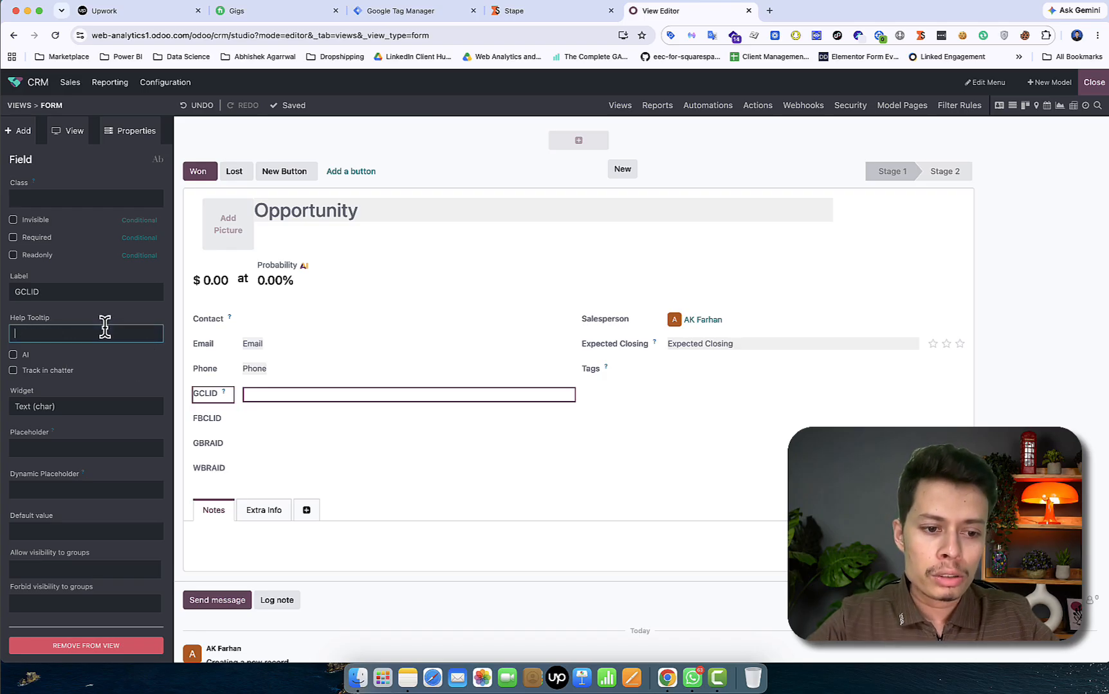
{"action": "left_click", "coordinate": [820, 449]}
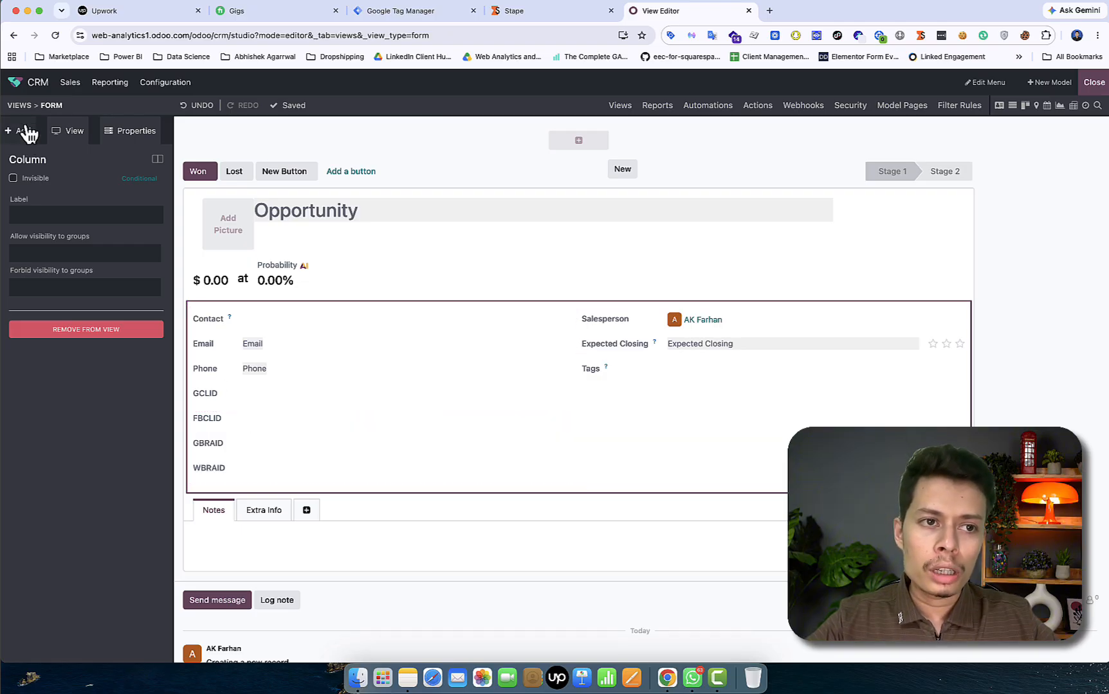
Exit Studio, search the Apps catalogue for 'website', then return to the home menu
{"action": "left_click", "coordinate": [16, 82]}
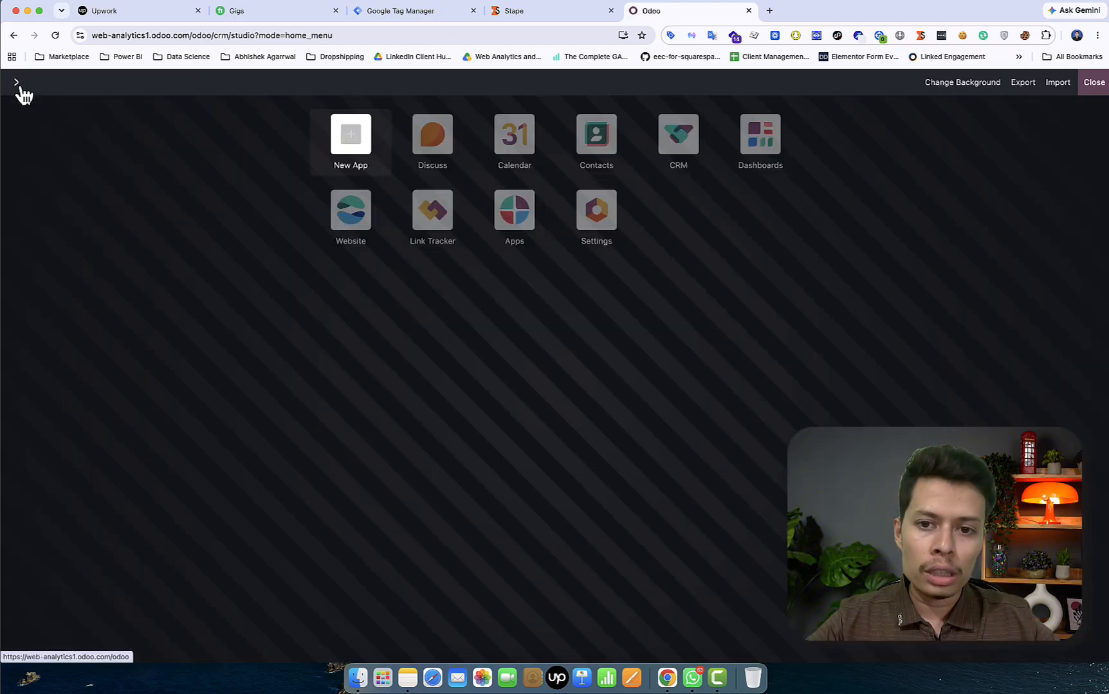
{"action": "left_click", "coordinate": [1094, 82]}
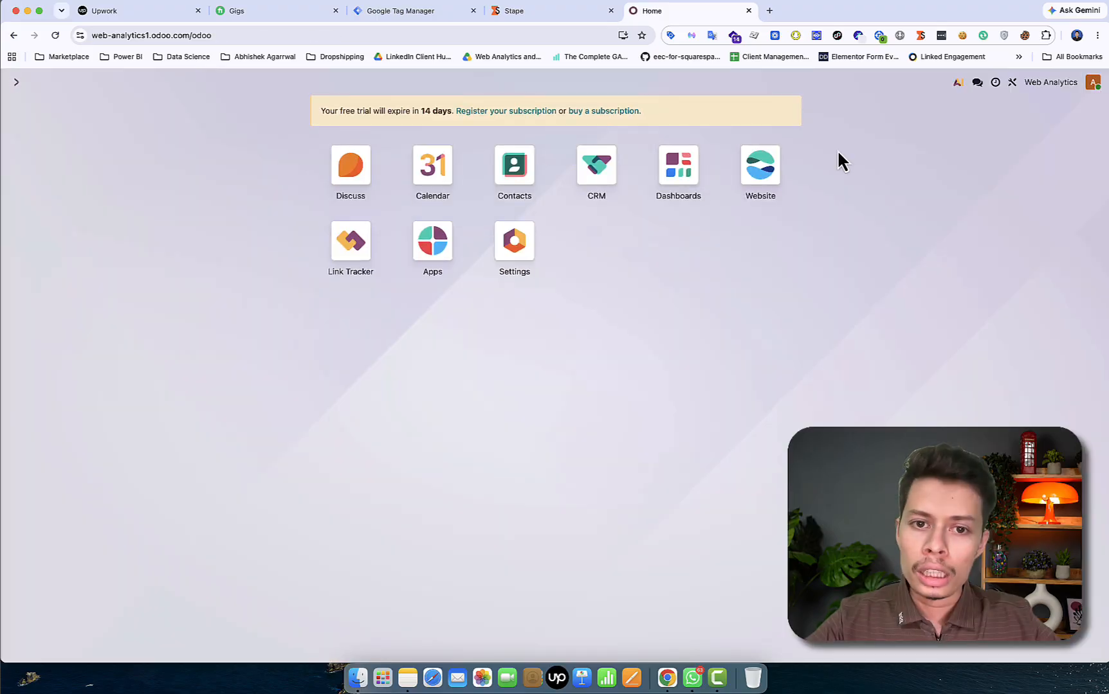
{"action": "left_click", "coordinate": [450, 254]}
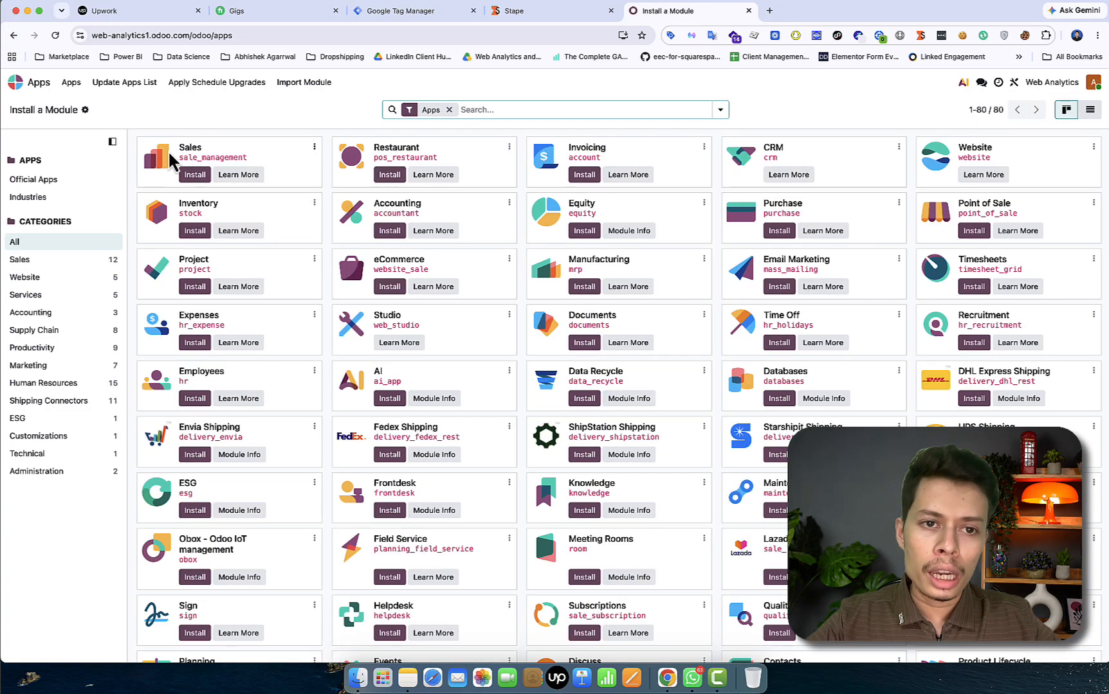
{"action": "left_click", "coordinate": [474, 110]}
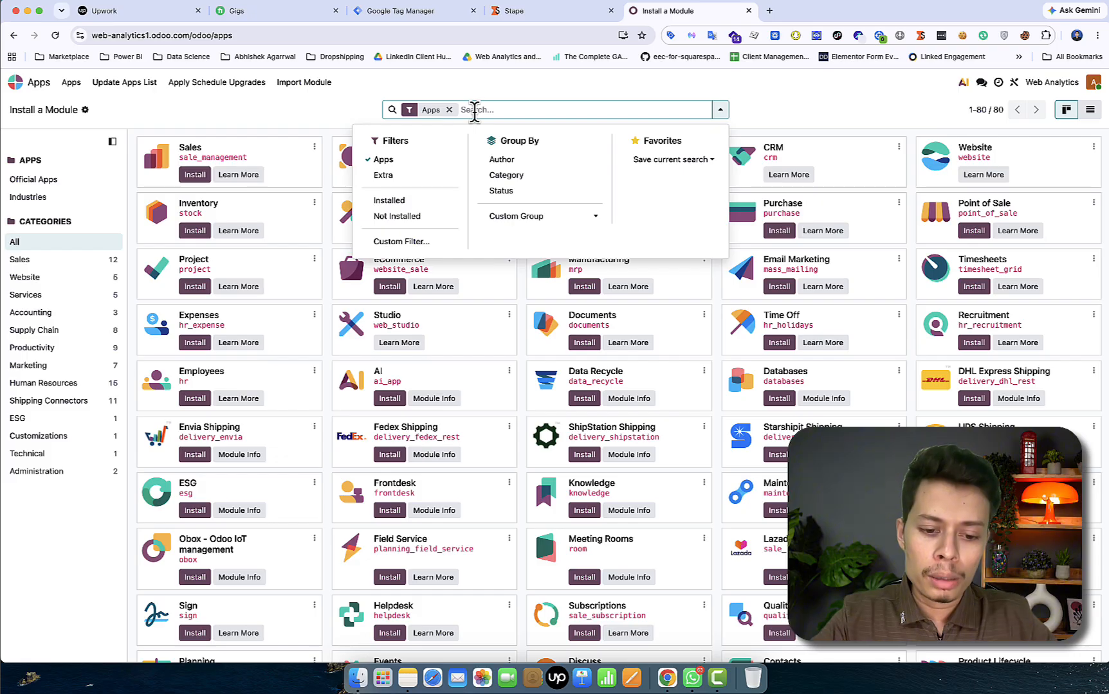
{"action": "type", "text": "website"}
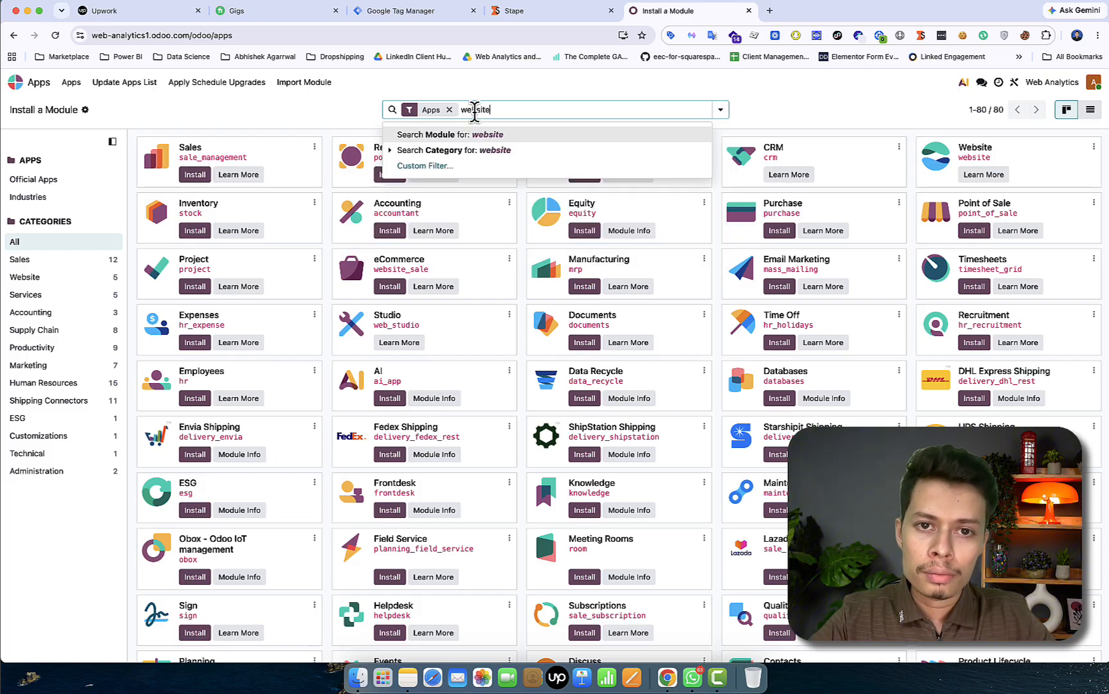
{"action": "key", "text": "Return"}
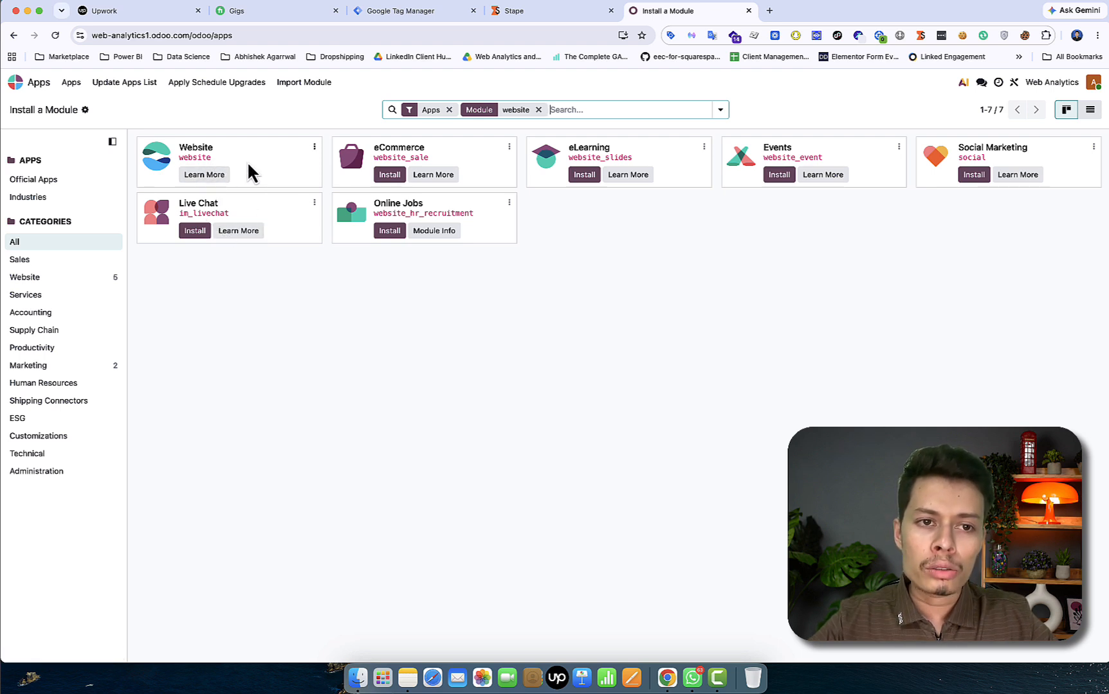
{"action": "left_click", "coordinate": [37, 90]}
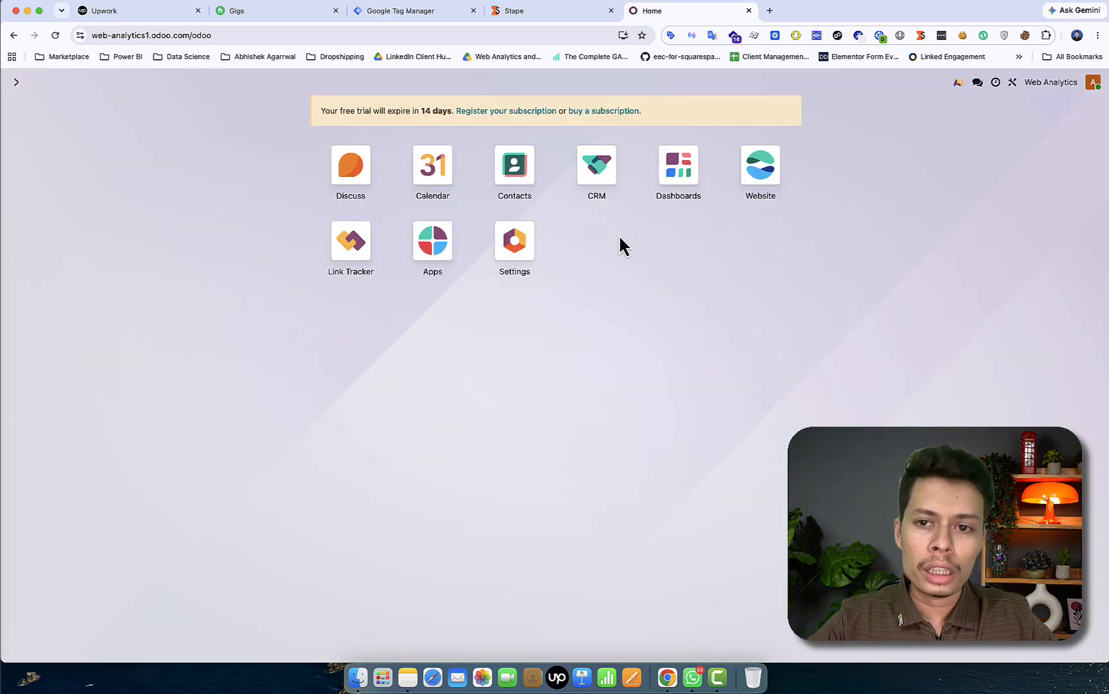
Open the Website app and scroll the pizzeria homepage down to the footer and back
{"action": "left_click", "coordinate": [760, 173]}
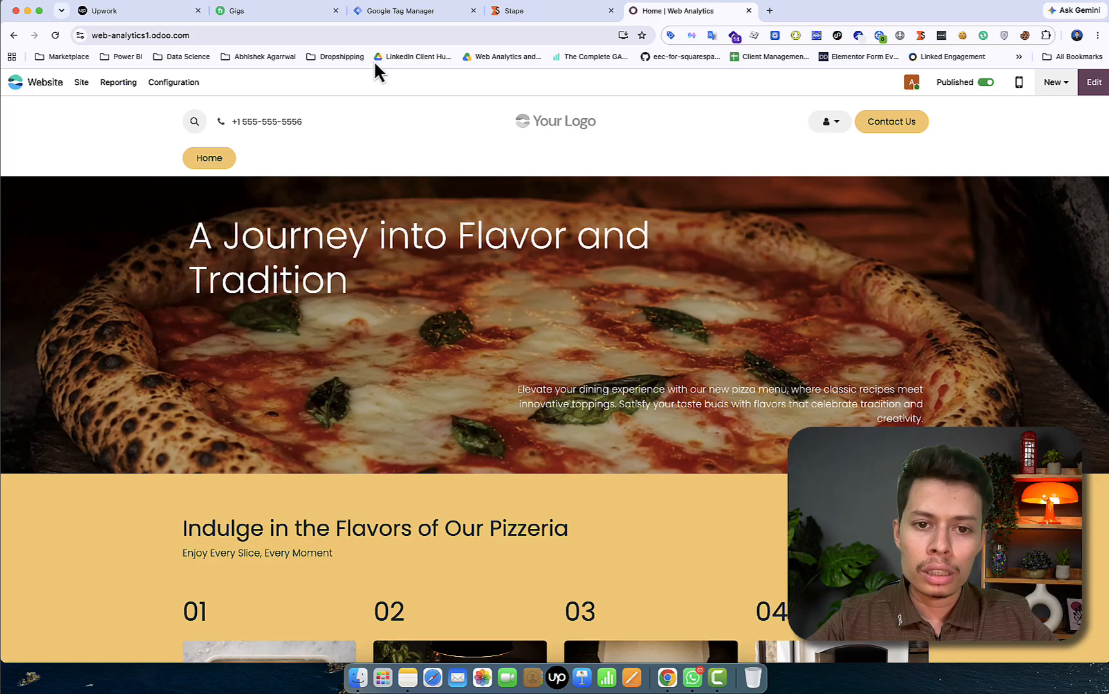
{"action": "scroll", "coordinate": [455, 248], "scroll_direction": "down", "scroll_amount": 8}
{"action": "scroll", "coordinate": [610, 476], "scroll_direction": "down", "scroll_amount": 6}
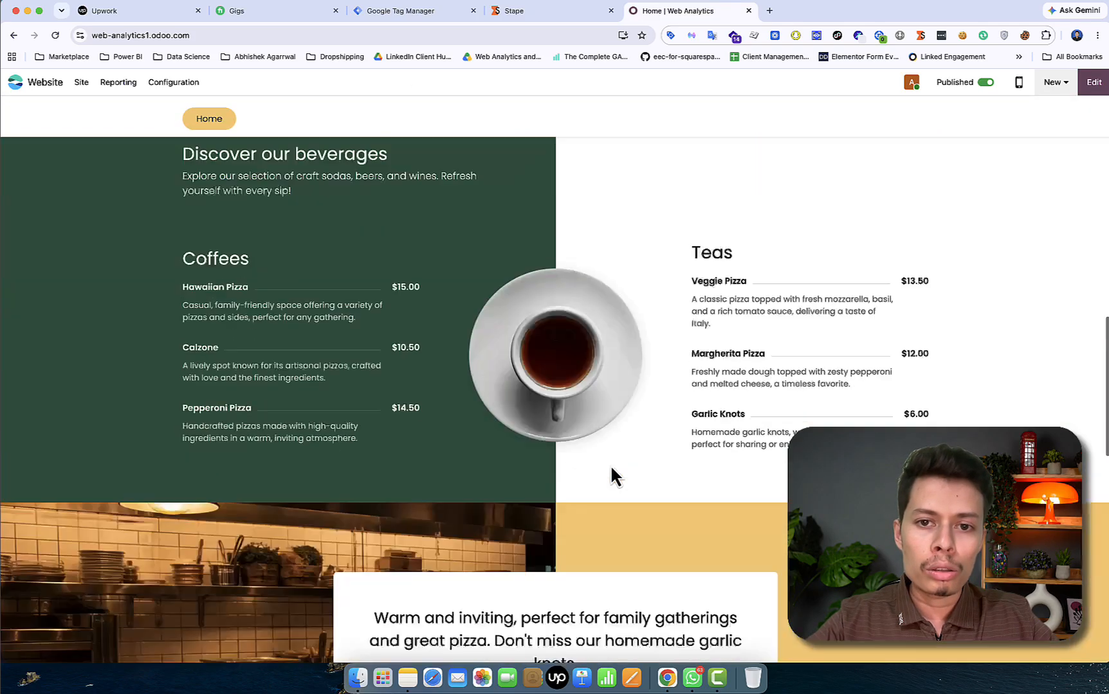
{"action": "scroll", "coordinate": [611, 470], "scroll_direction": "down", "scroll_amount": 10}
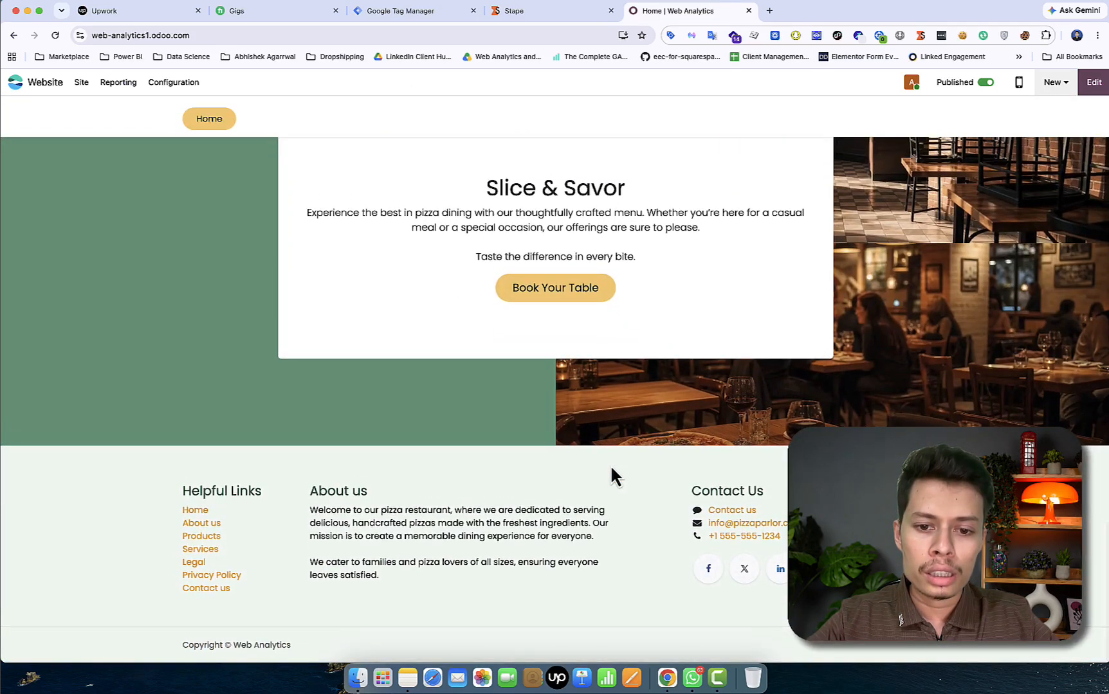
{"action": "scroll", "coordinate": [609, 464], "scroll_direction": "up", "scroll_amount": 20}
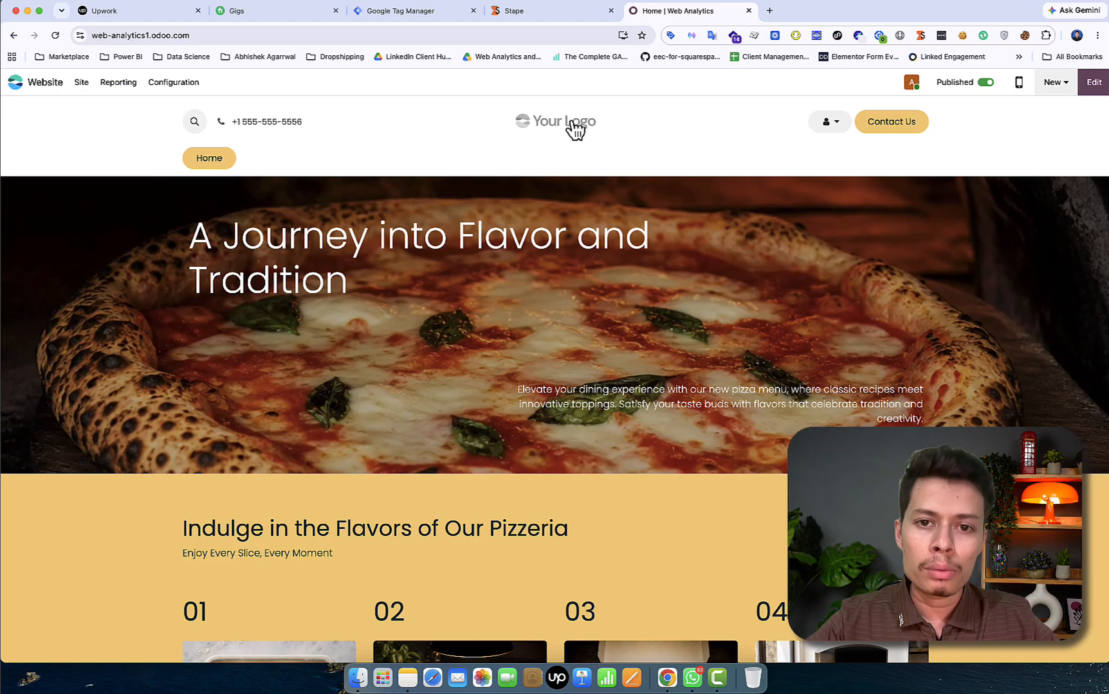
Edit the Contact us page and select the hidden GCLID form field
{"action": "left_click", "coordinate": [892, 125]}
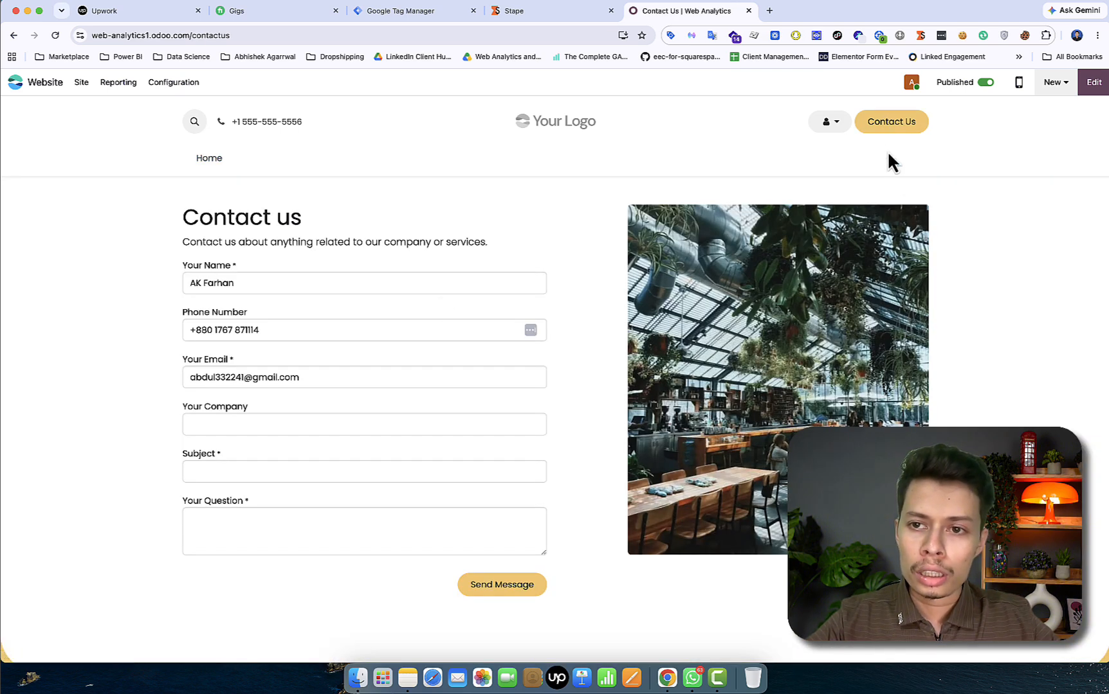
{"action": "left_click", "coordinate": [1093, 82]}
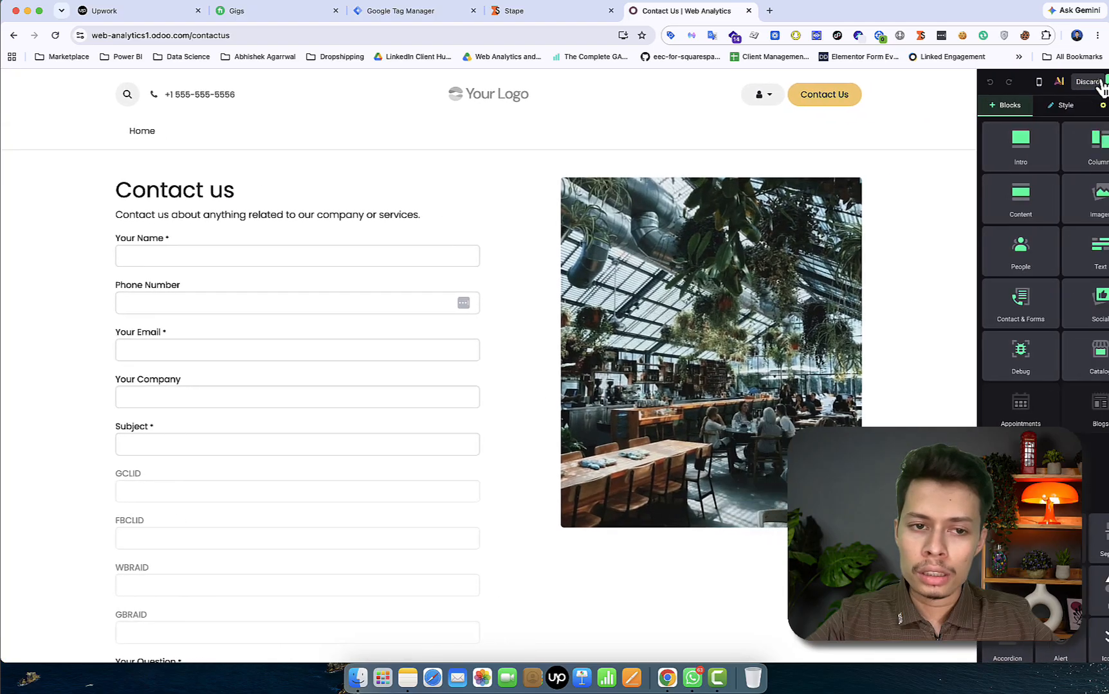
{"action": "left_click", "coordinate": [175, 476]}
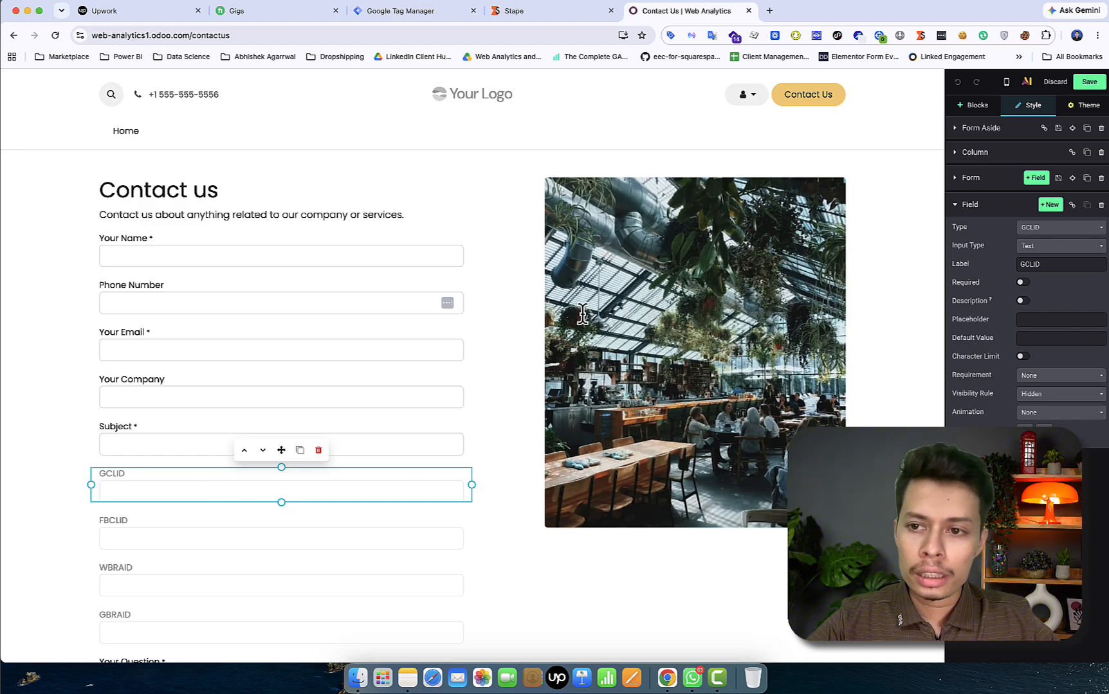
{"action": "left_click", "coordinate": [965, 212]}
{"action": "left_click", "coordinate": [962, 213]}
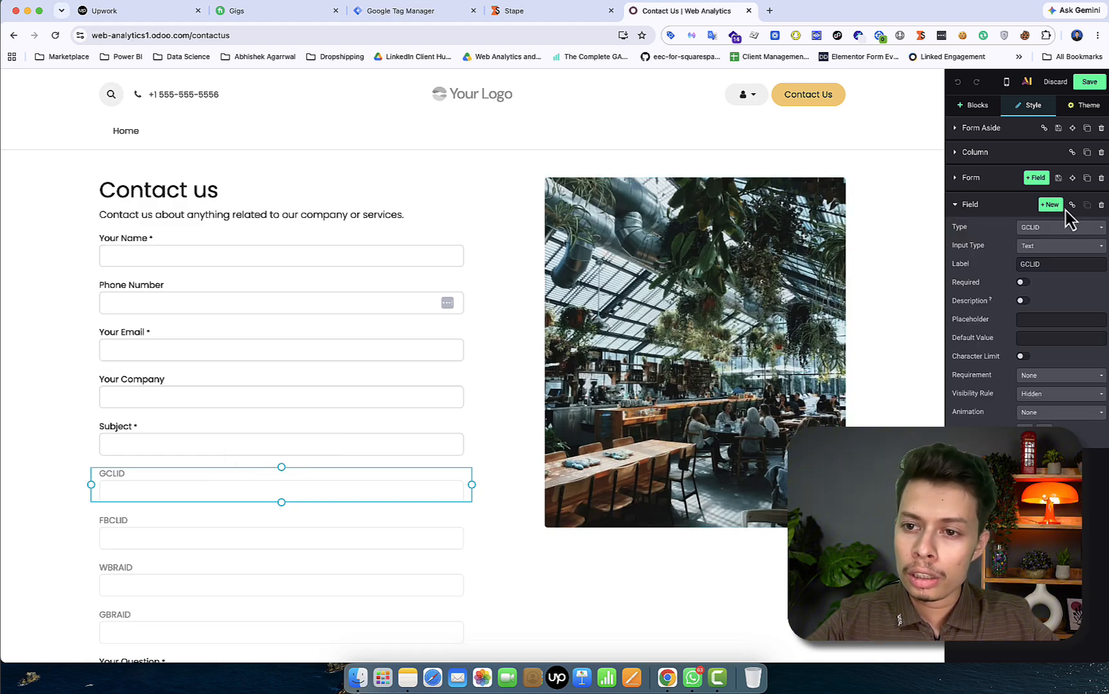
Add a Custom Text field below GCLID, then delete it again
{"action": "left_click", "coordinate": [1052, 226]}
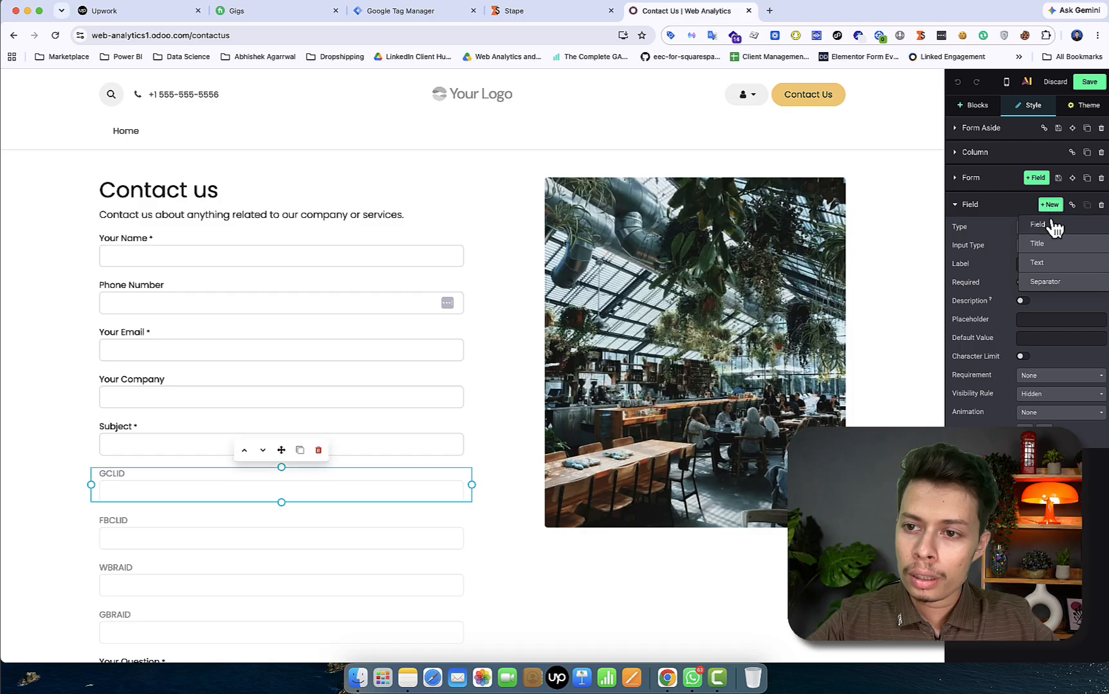
{"action": "left_click", "coordinate": [1037, 262]}
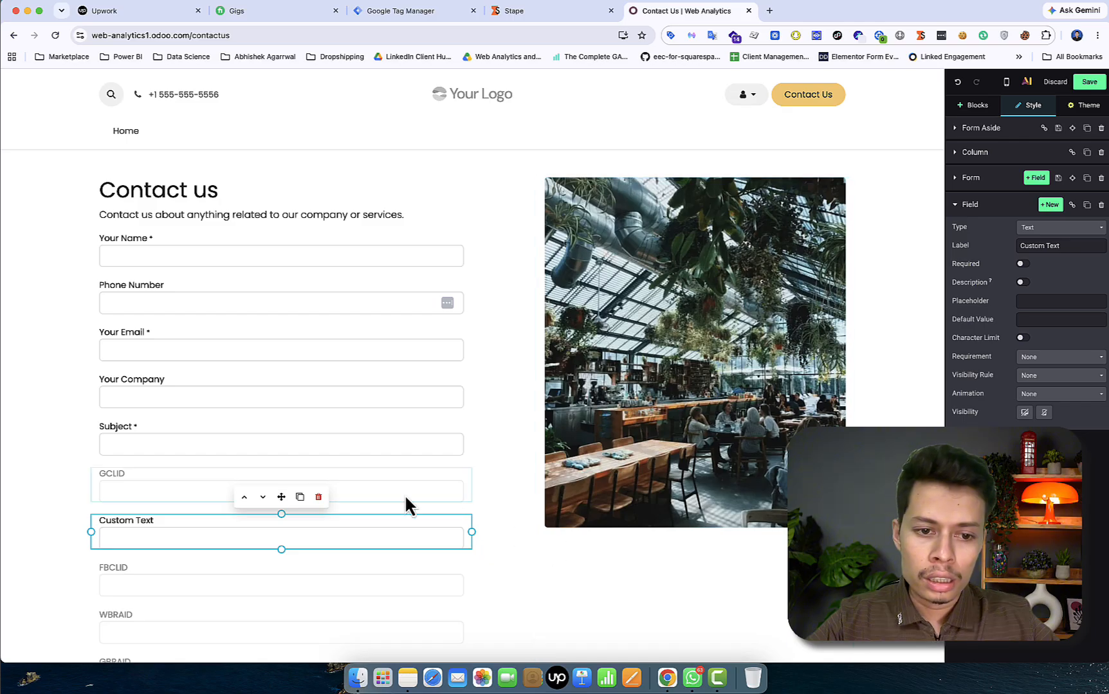
{"action": "left_click", "coordinate": [318, 498]}
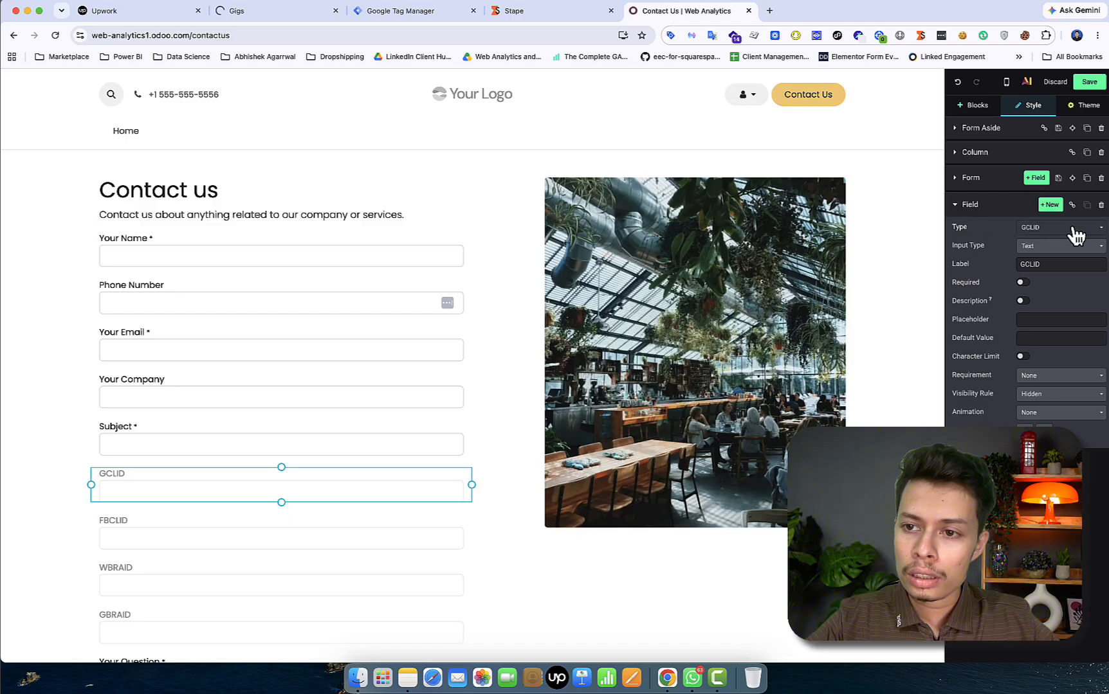
Browse GCLID's Type list without changing it, then select the FBCLID field
{"action": "left_click", "coordinate": [1075, 229]}
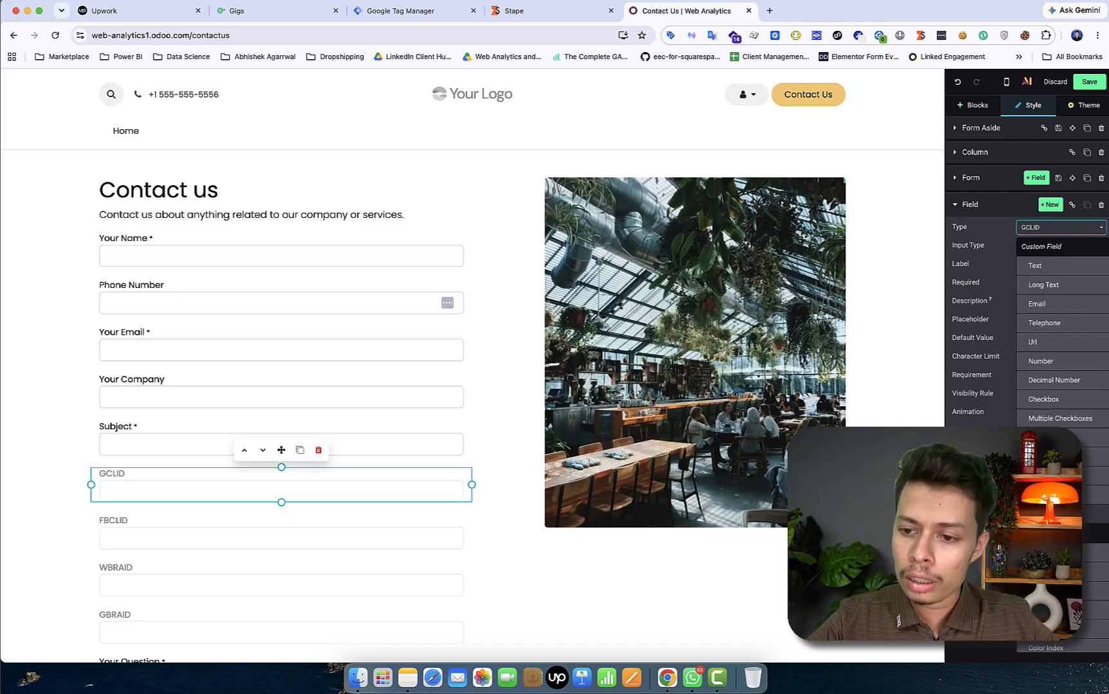
{"action": "scroll", "coordinate": [1062, 422], "scroll_direction": "down", "scroll_amount": 5}
{"action": "scroll", "coordinate": [1062, 386], "scroll_direction": "down", "scroll_amount": 1}
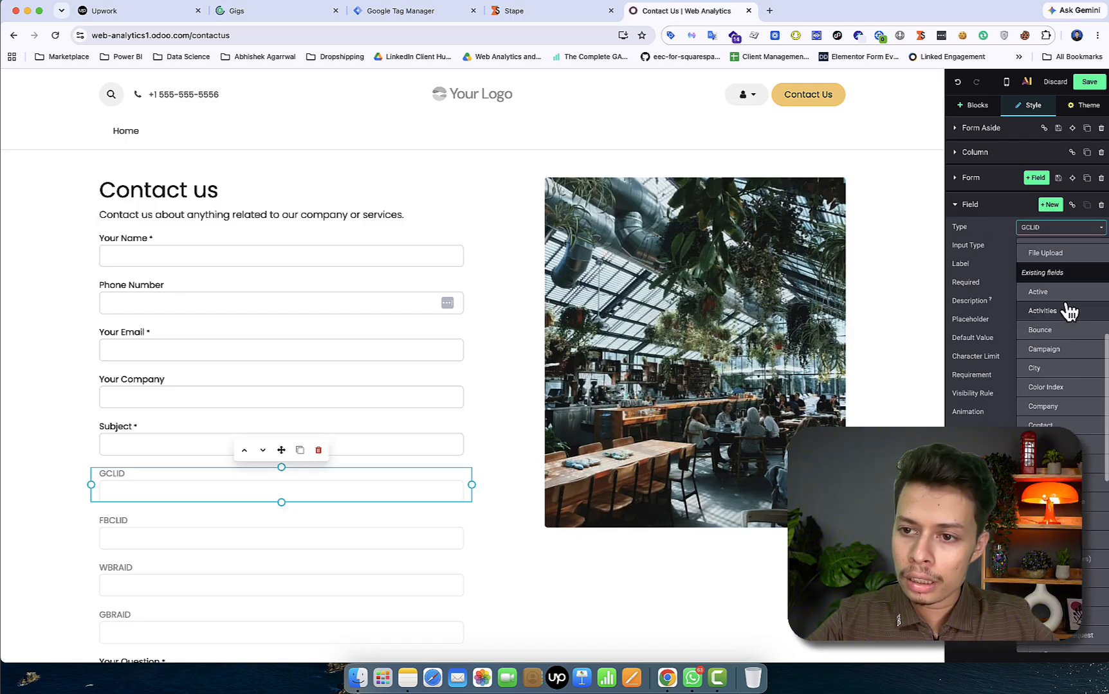
{"action": "scroll", "coordinate": [1049, 273], "scroll_direction": "down", "scroll_amount": 8}
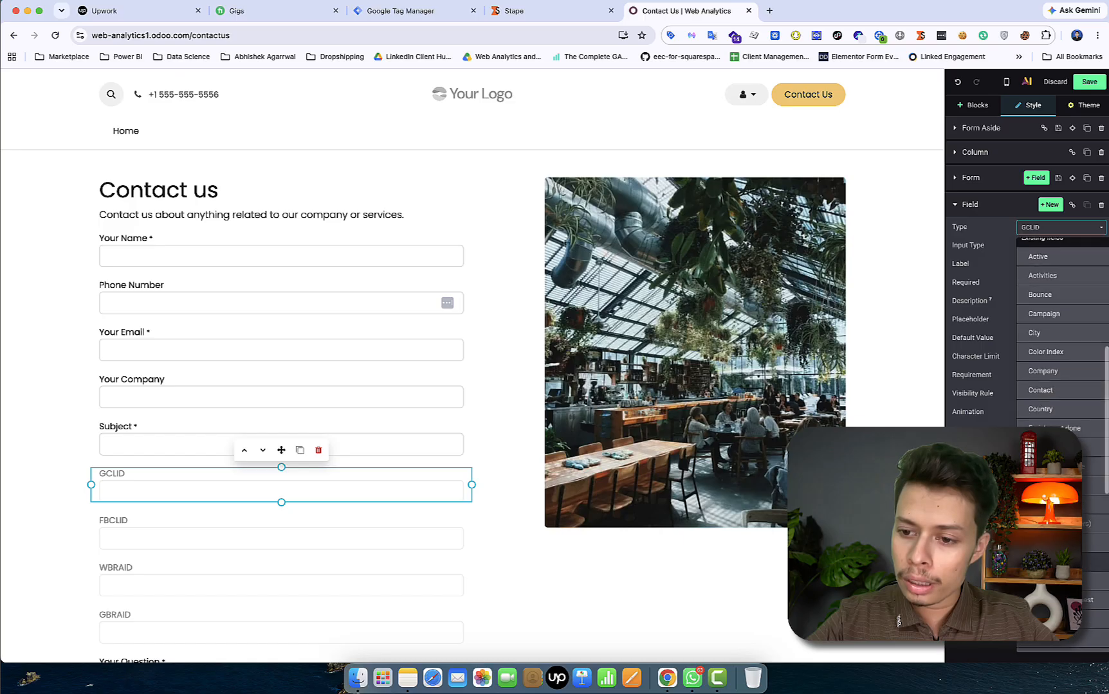
{"action": "scroll", "coordinate": [1091, 526], "scroll_direction": "up", "scroll_amount": 14}
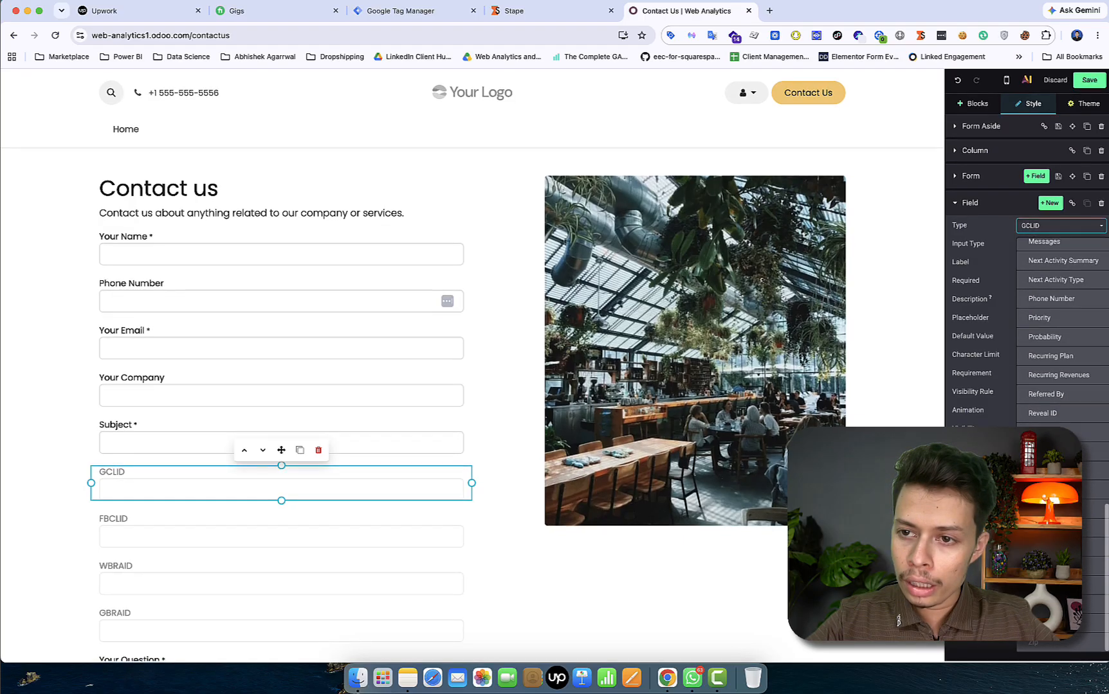
{"action": "left_click", "coordinate": [985, 486]}
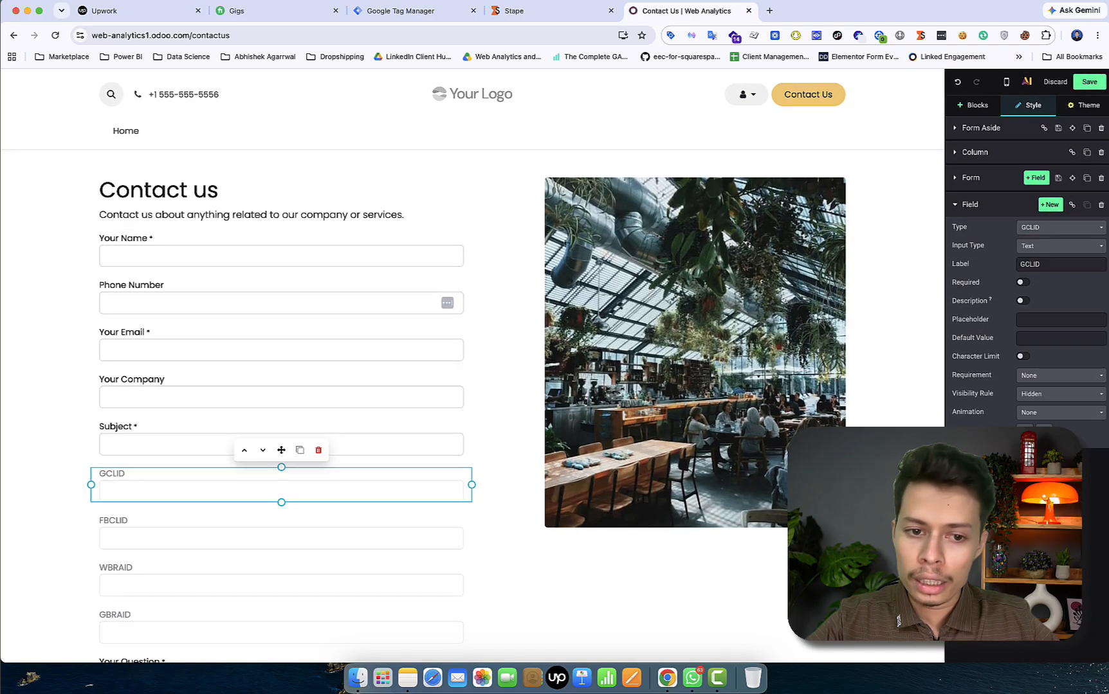
{"action": "left_click", "coordinate": [233, 535]}
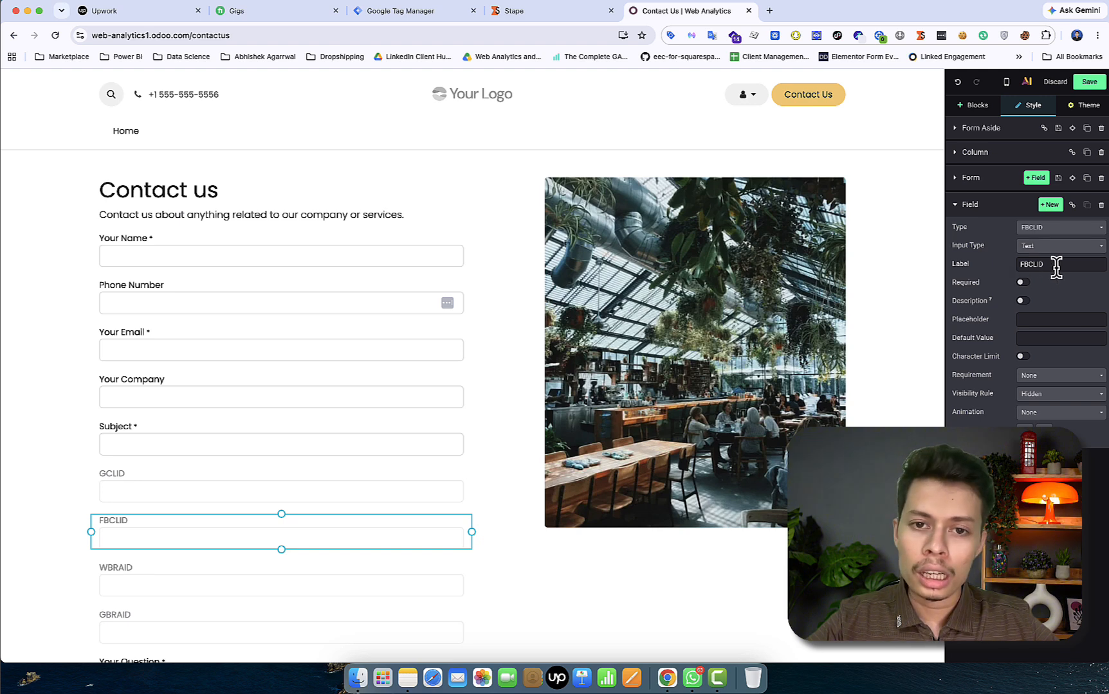
{"action": "scroll", "coordinate": [297, 487], "scroll_direction": "down", "scroll_amount": 3}
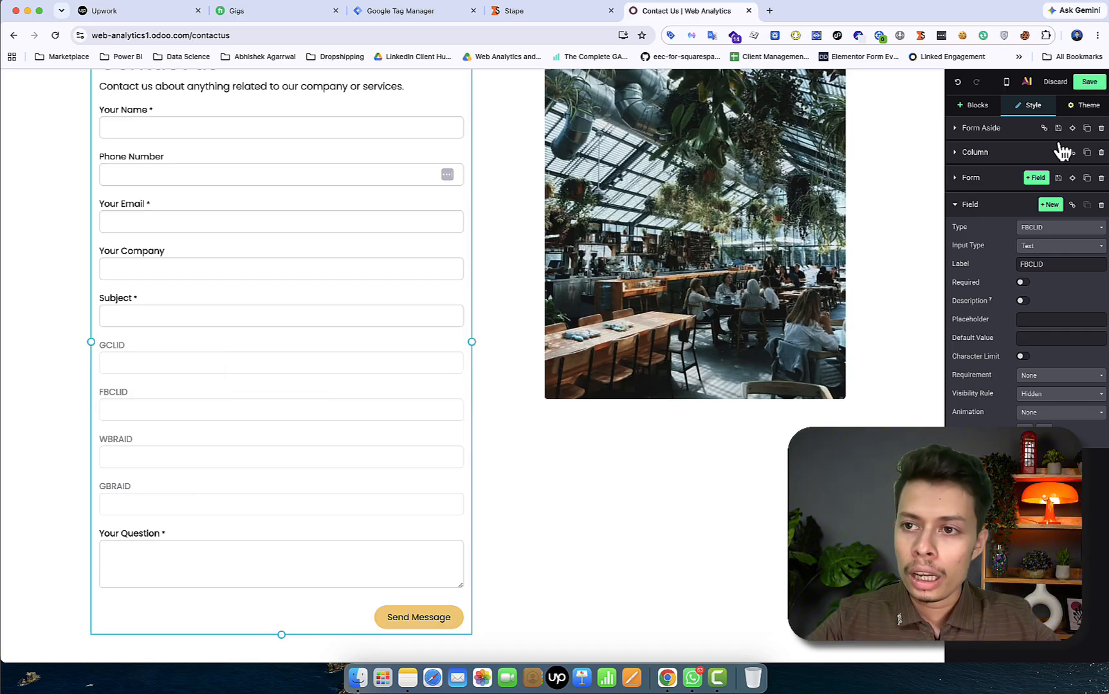
Save the Contact us form and reopen the editor on the Theme tab
{"action": "left_click", "coordinate": [1088, 81]}
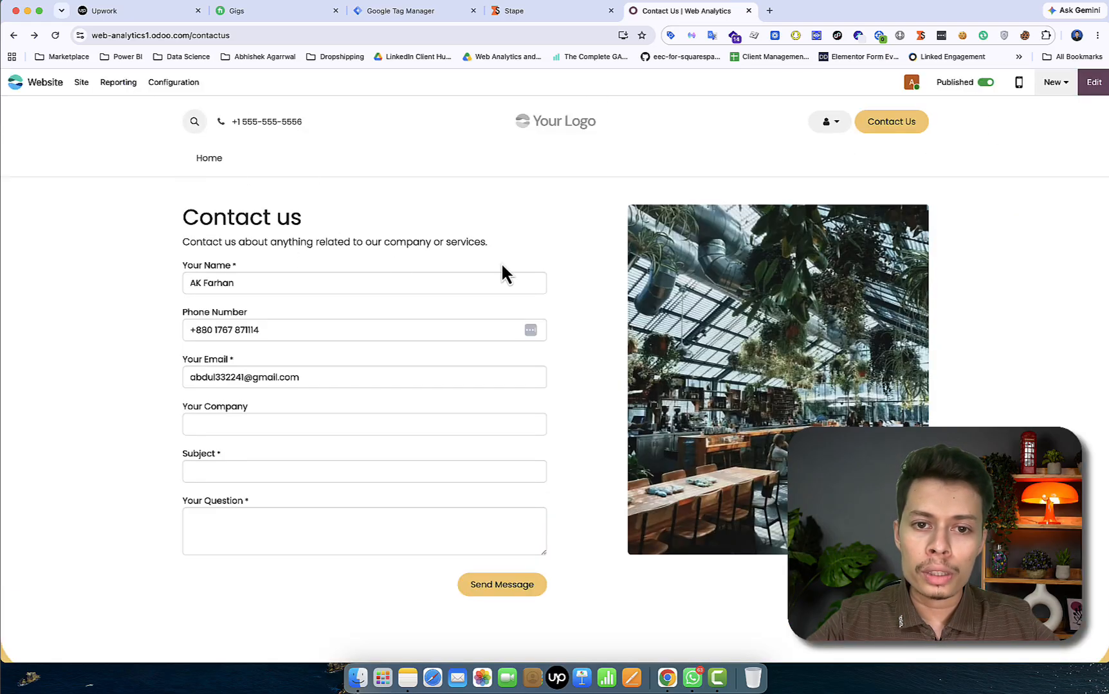
{"action": "left_click", "coordinate": [1093, 84]}
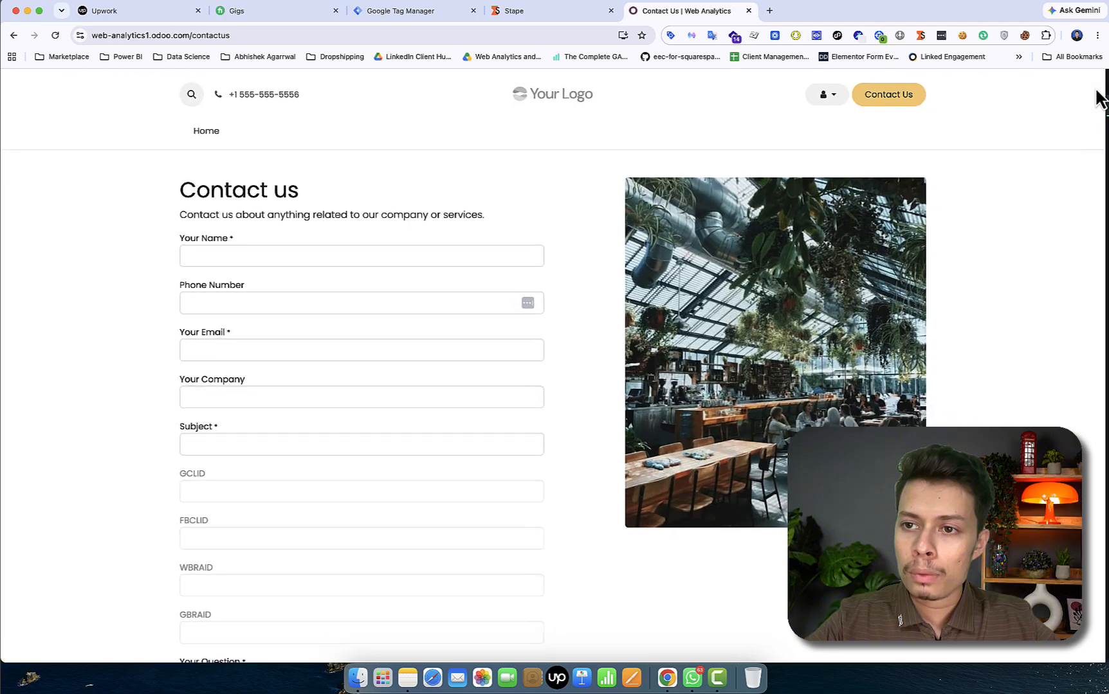
{"action": "left_click", "coordinate": [1091, 108]}
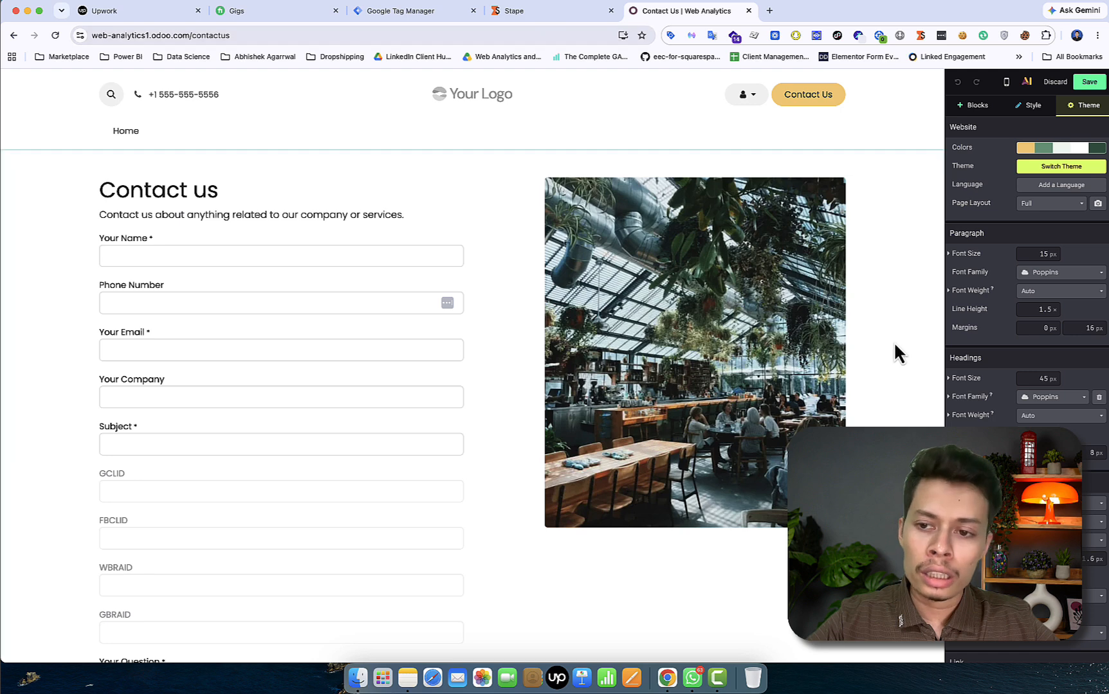
View the Code Injection head script that fills click IDs from cookies, then close it
{"action": "scroll", "coordinate": [1086, 513], "scroll_direction": "down", "scroll_amount": 1}
{"action": "scroll", "coordinate": [1086, 512], "scroll_direction": "down", "scroll_amount": 7}
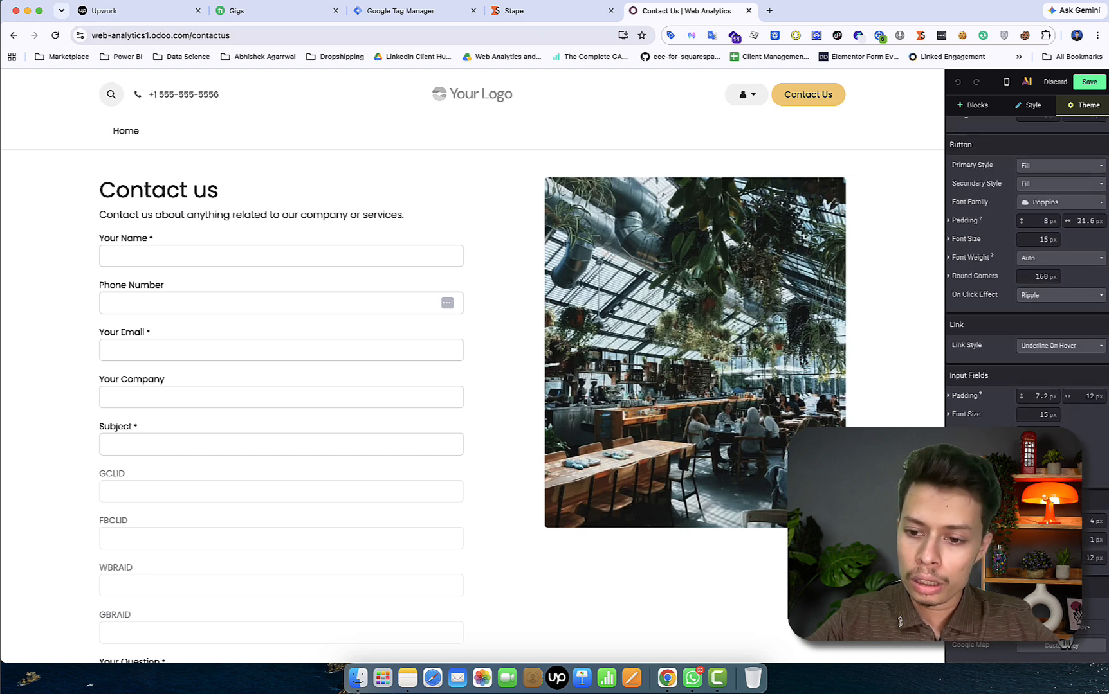
{"action": "left_click", "coordinate": [1064, 645]}
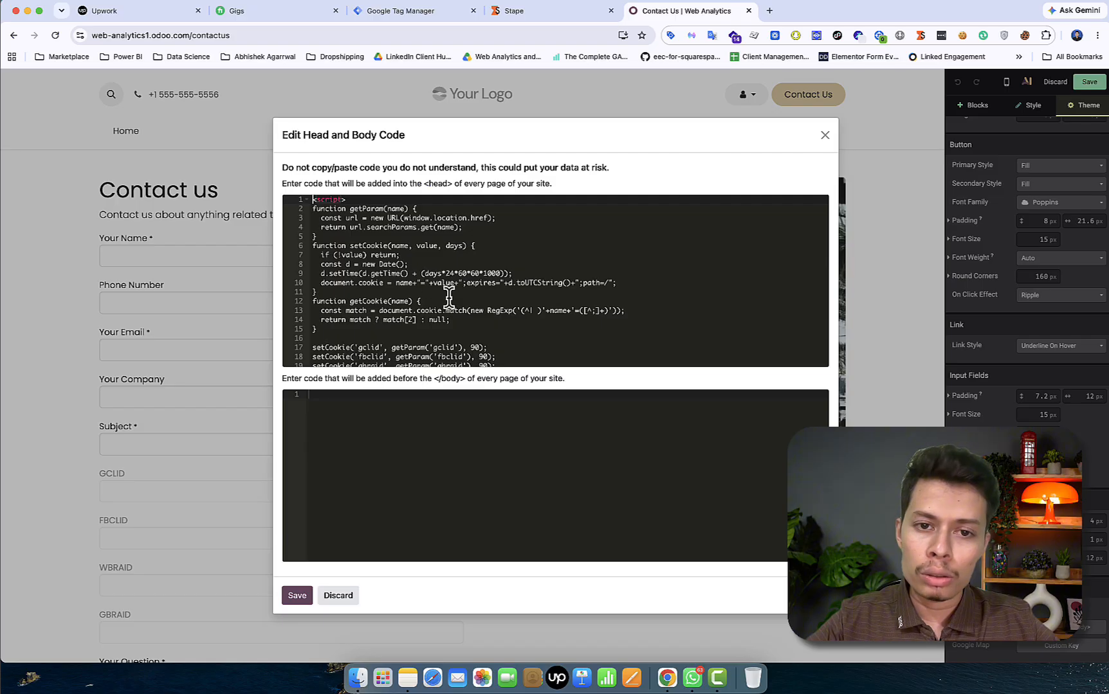
{"action": "scroll", "coordinate": [482, 310], "scroll_direction": "down", "scroll_amount": 9}
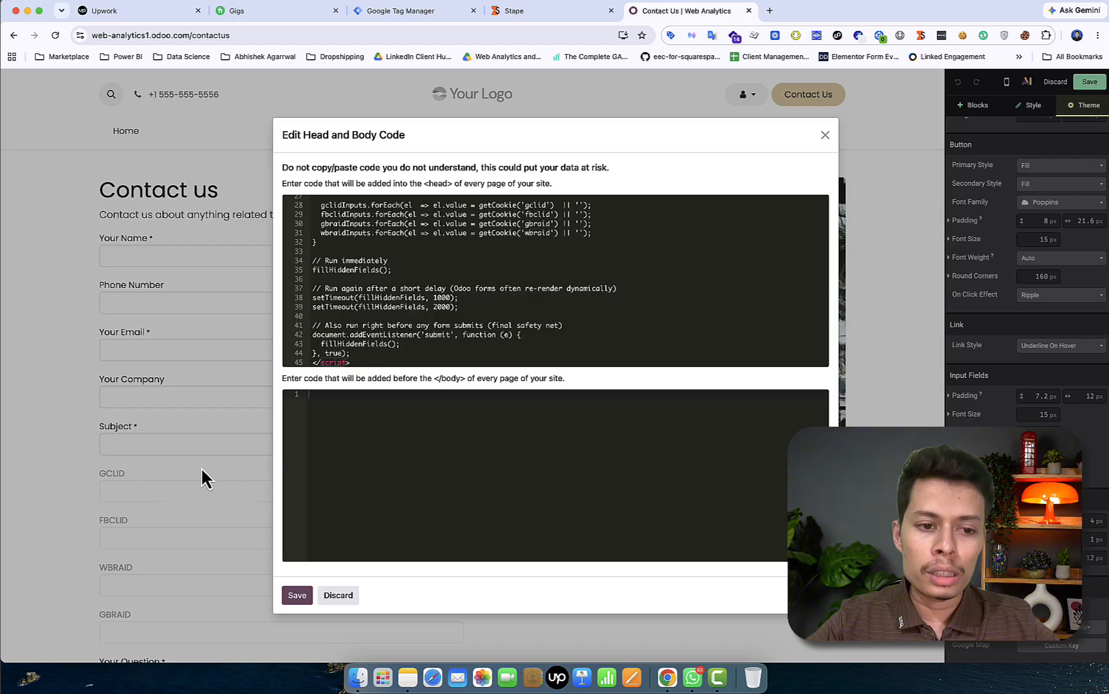
{"action": "left_click", "coordinate": [825, 135]}
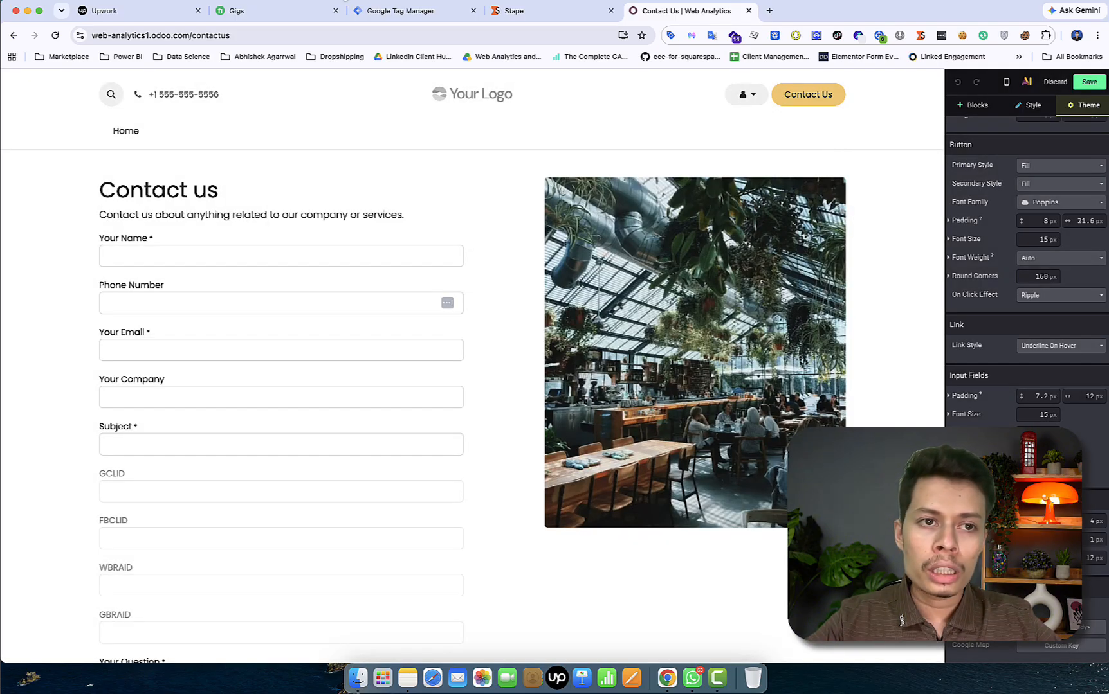
Load the contactus URL in a new tab with edited test fbclid, gclid, gbraid and wbraid values
{"action": "left_click", "coordinate": [260, 36]}
{"action": "key", "text": "cmd+c"}
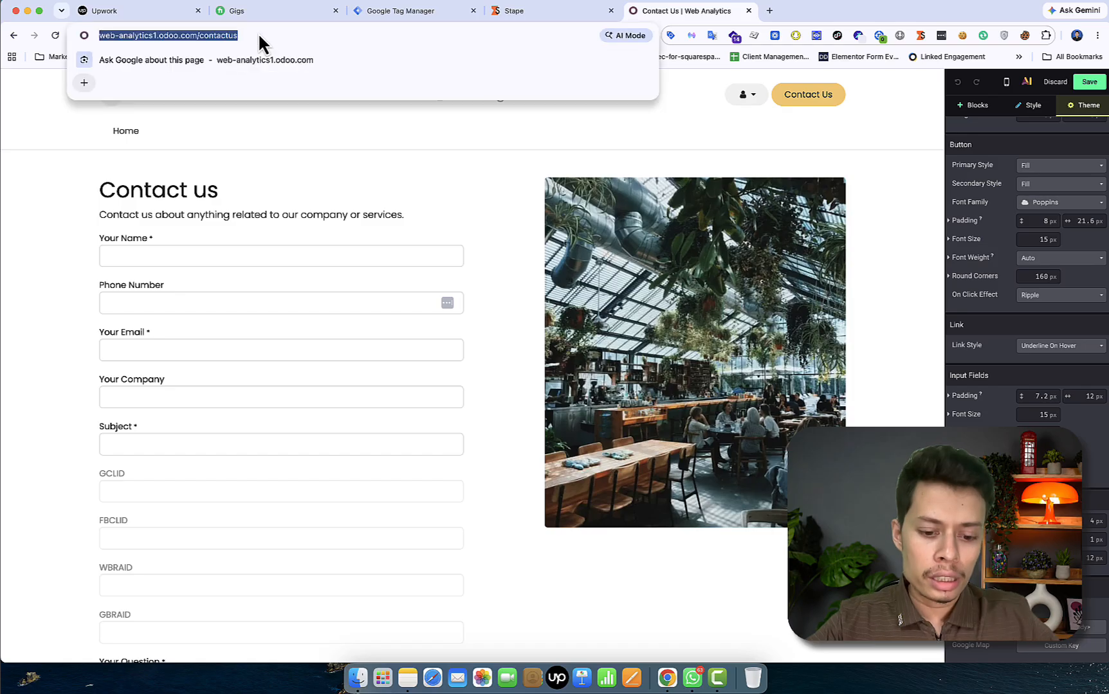
{"action": "left_click", "coordinate": [769, 10]}
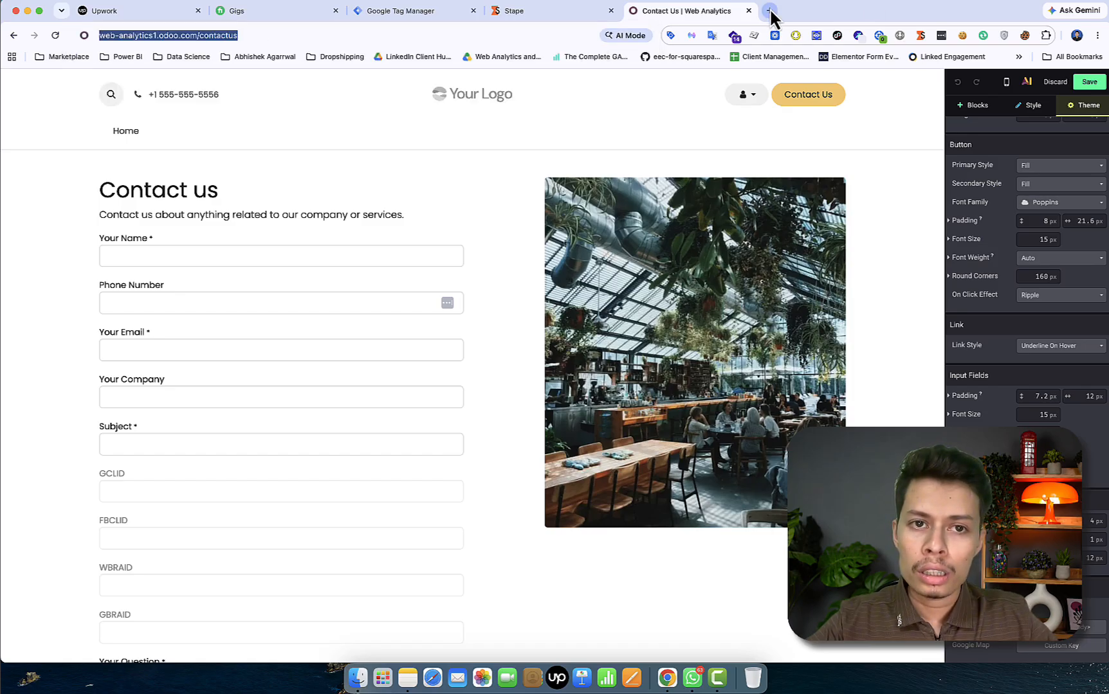
{"action": "key", "text": "cmd+v"}
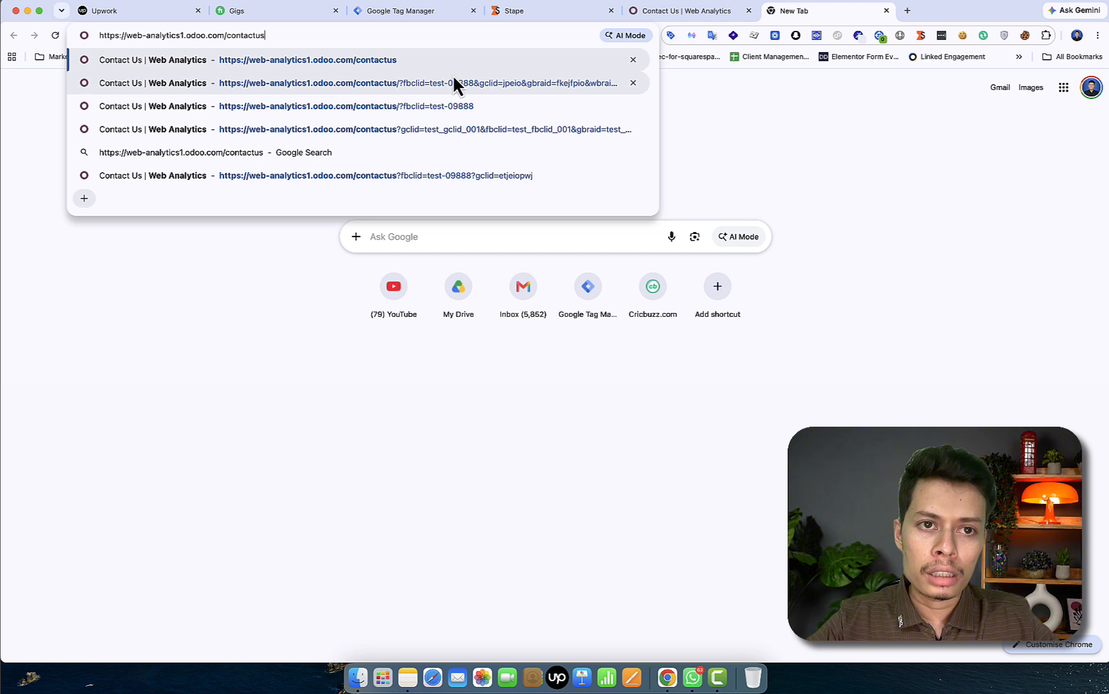
{"action": "type", "text": "/?"}
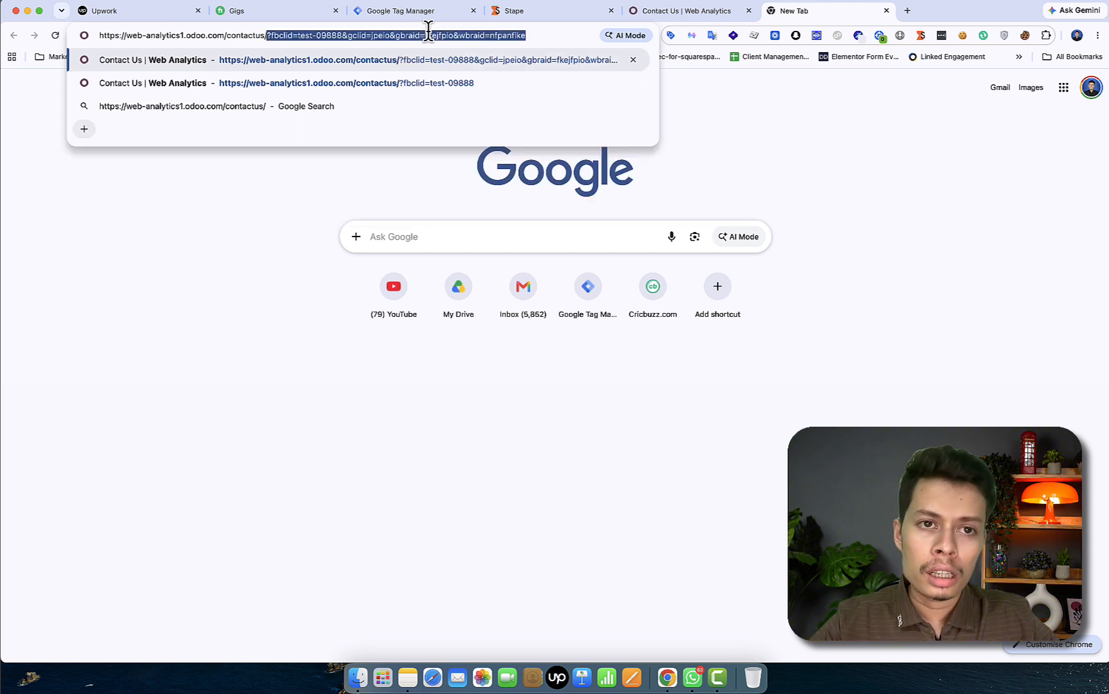
{"action": "left_click", "coordinate": [331, 36]}
{"action": "type", "text": "4"}
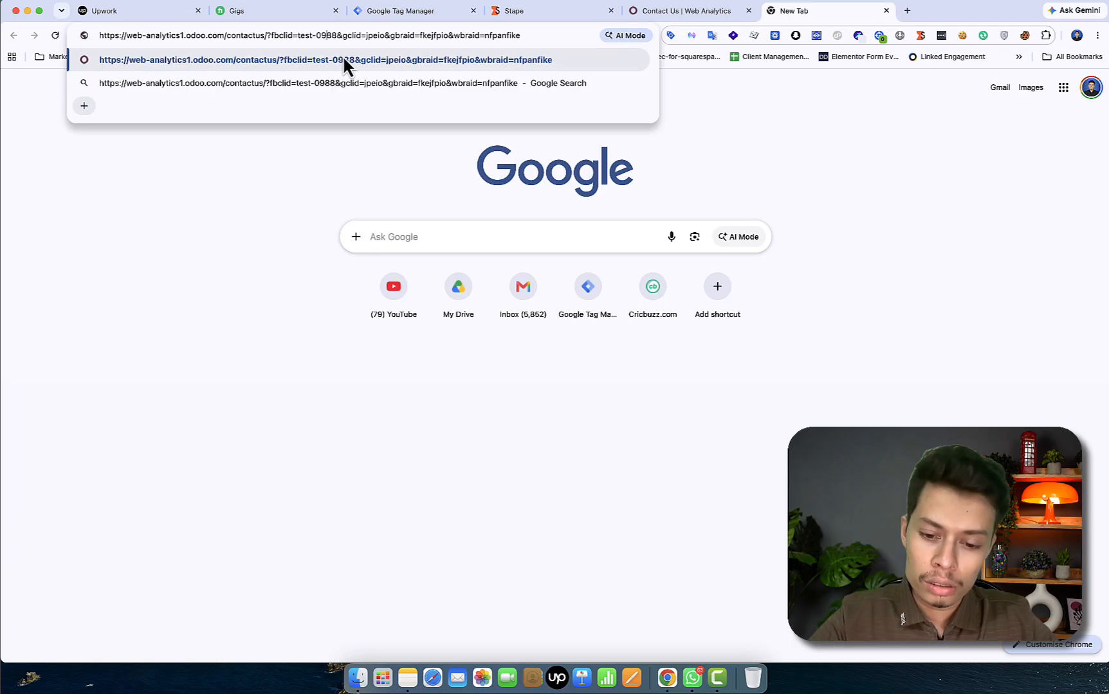
{"action": "left_click", "coordinate": [392, 35]}
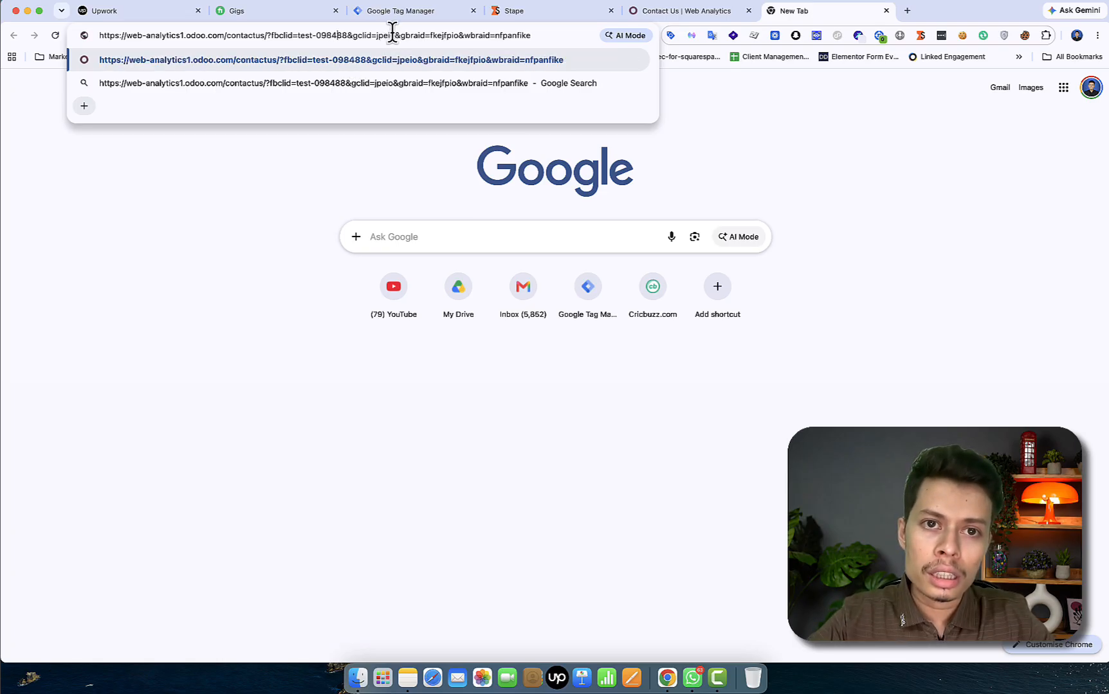
{"action": "type", "text": "09"}
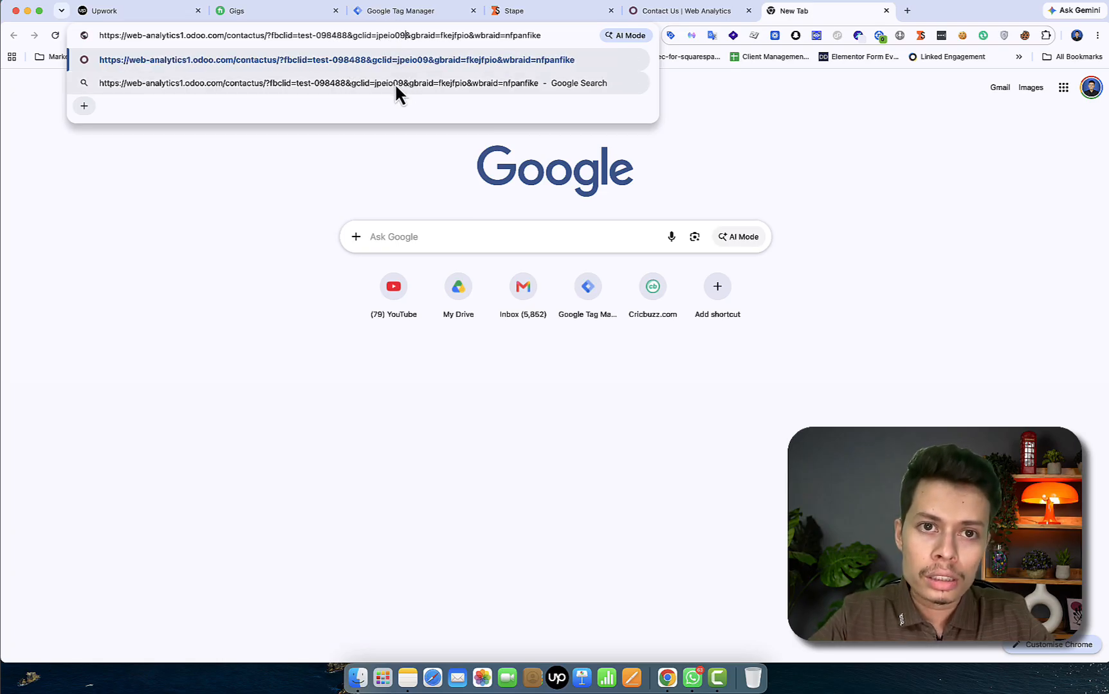
{"action": "left_click", "coordinate": [448, 35]}
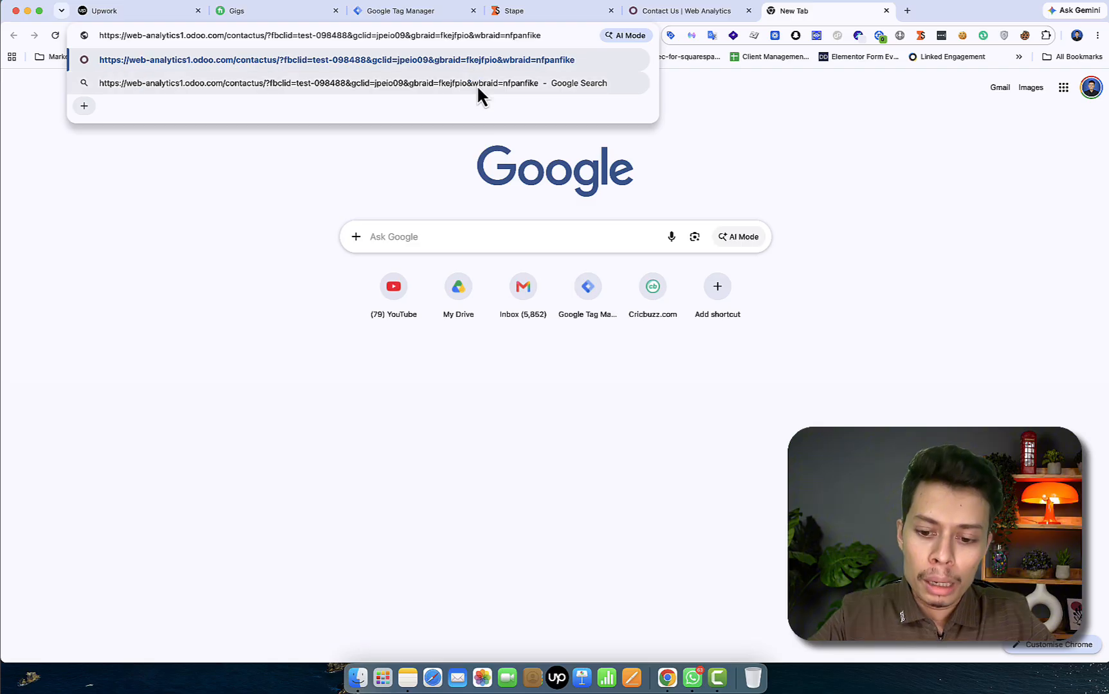
{"action": "type", "text": "00"}
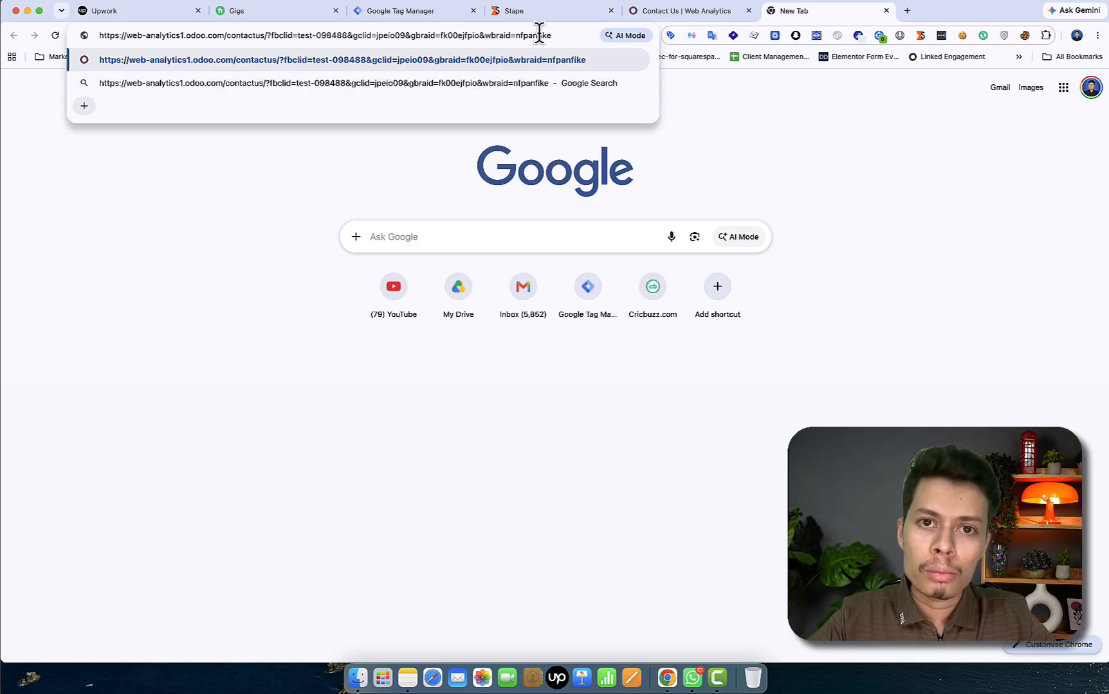
{"action": "type", "text": "48r"}
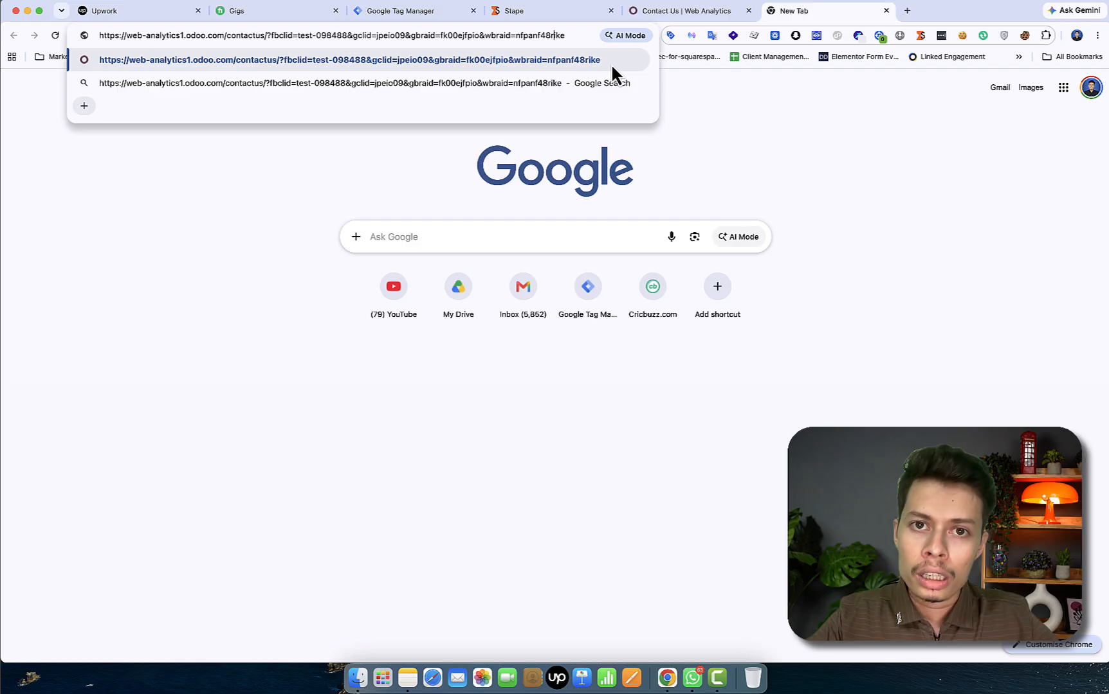
{"action": "key", "text": "Return"}
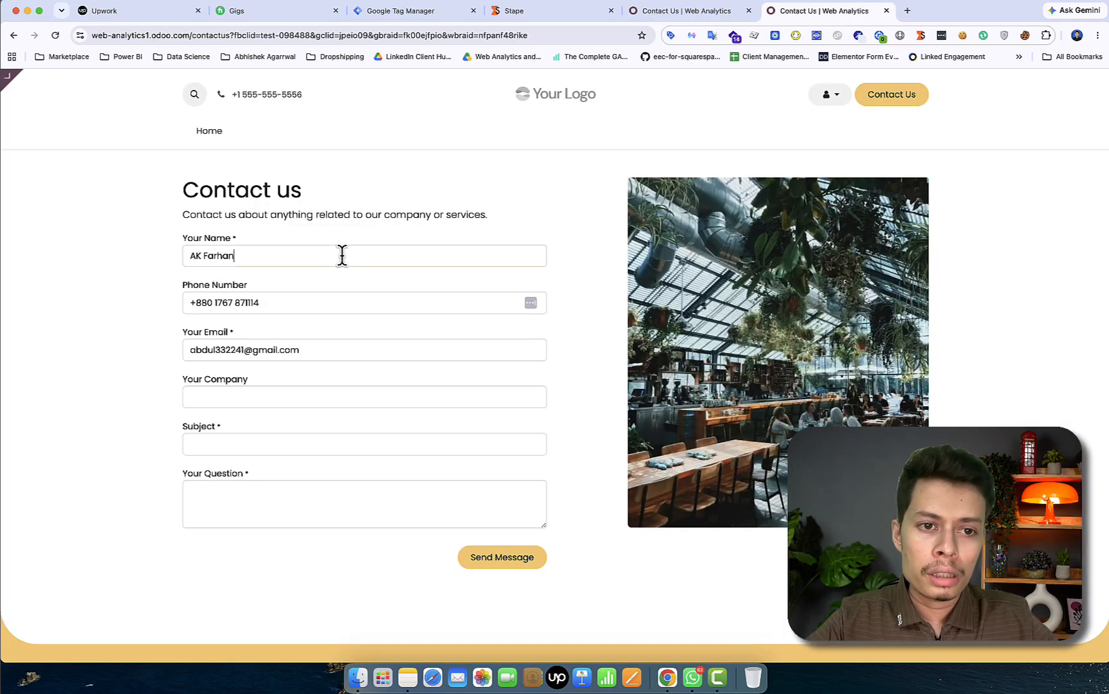
Replace Your Name with a new visitor name and change the phone number's final digits
{"action": "triple_click", "coordinate": [342, 255]}
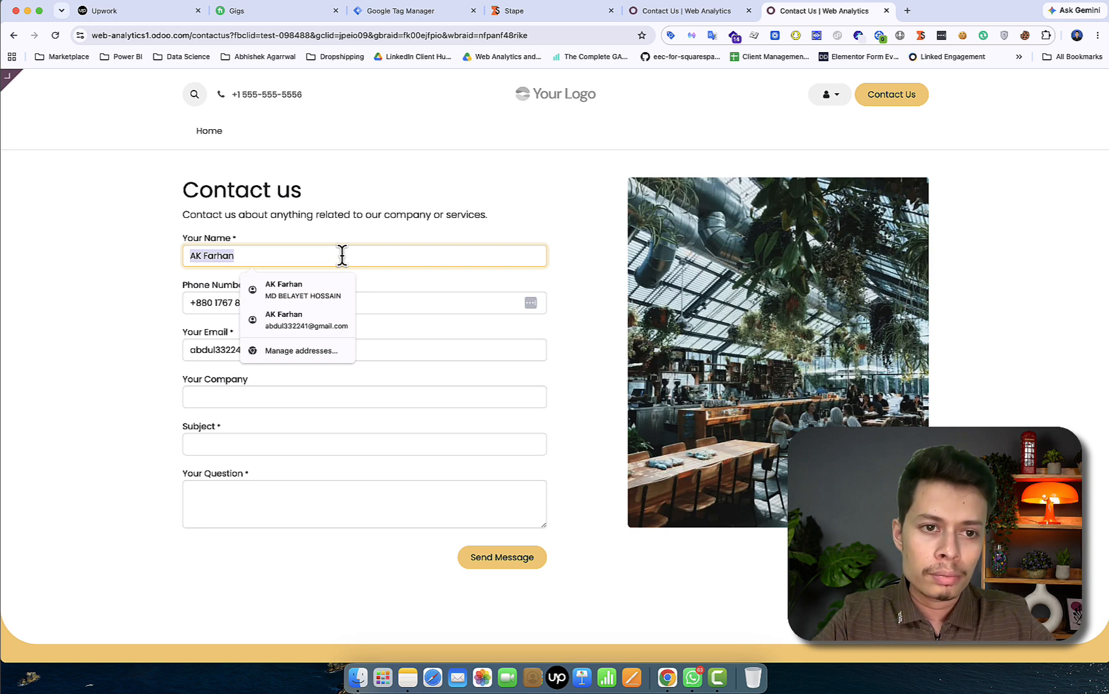
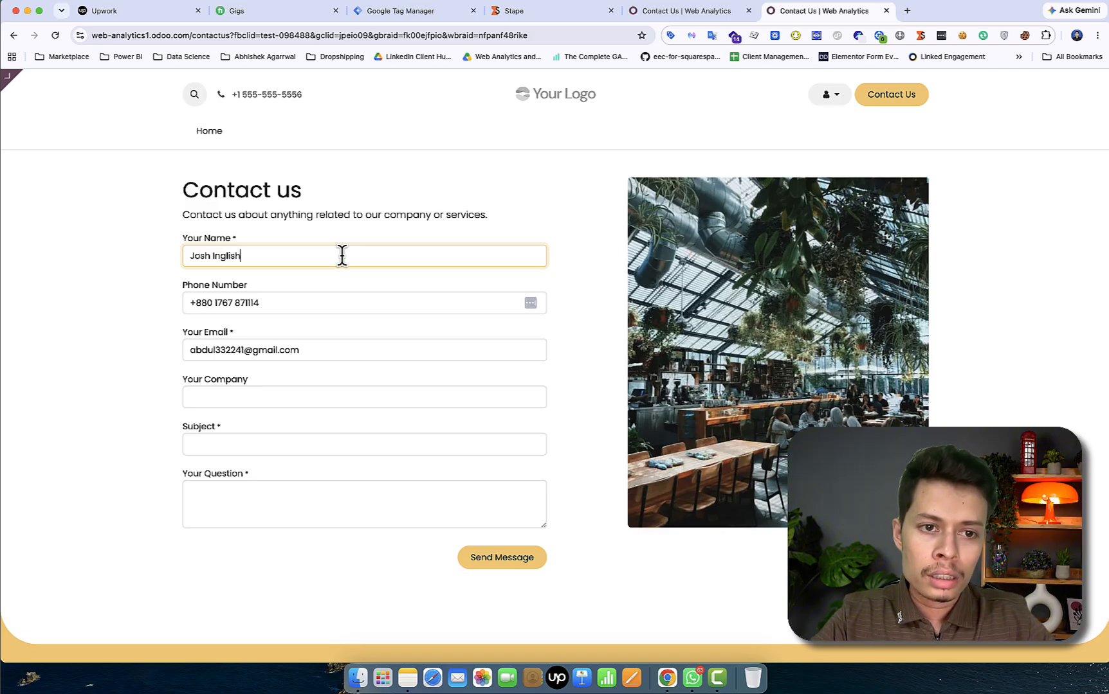
{"action": "left_click", "coordinate": [344, 297]}
{"action": "key", "text": "BackSpace"}
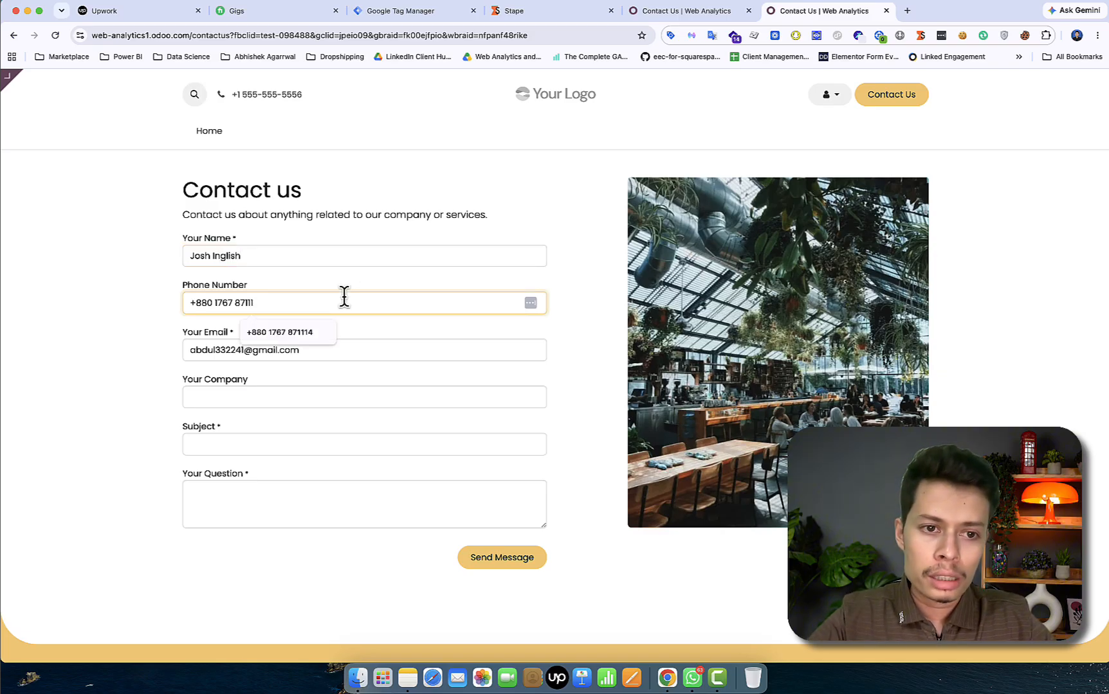
{"action": "key", "text": "BackSpace"}
{"action": "key", "text": "BackSpace"}
{"action": "key", "text": "BackSpace"}
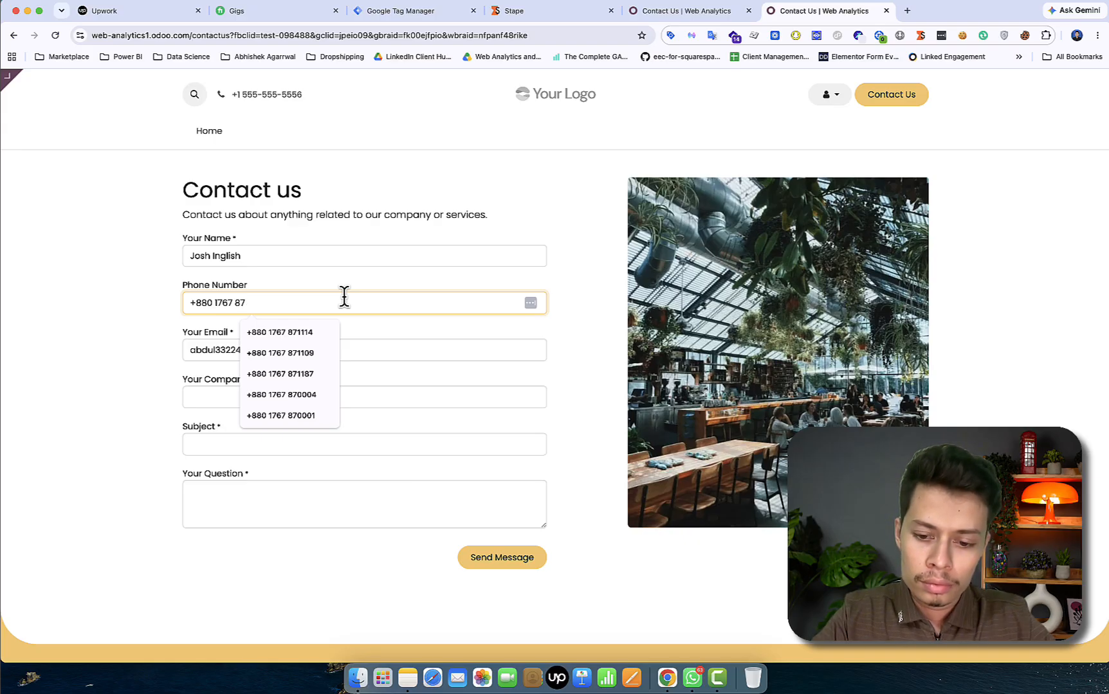
{"action": "type", "text": "9990"}
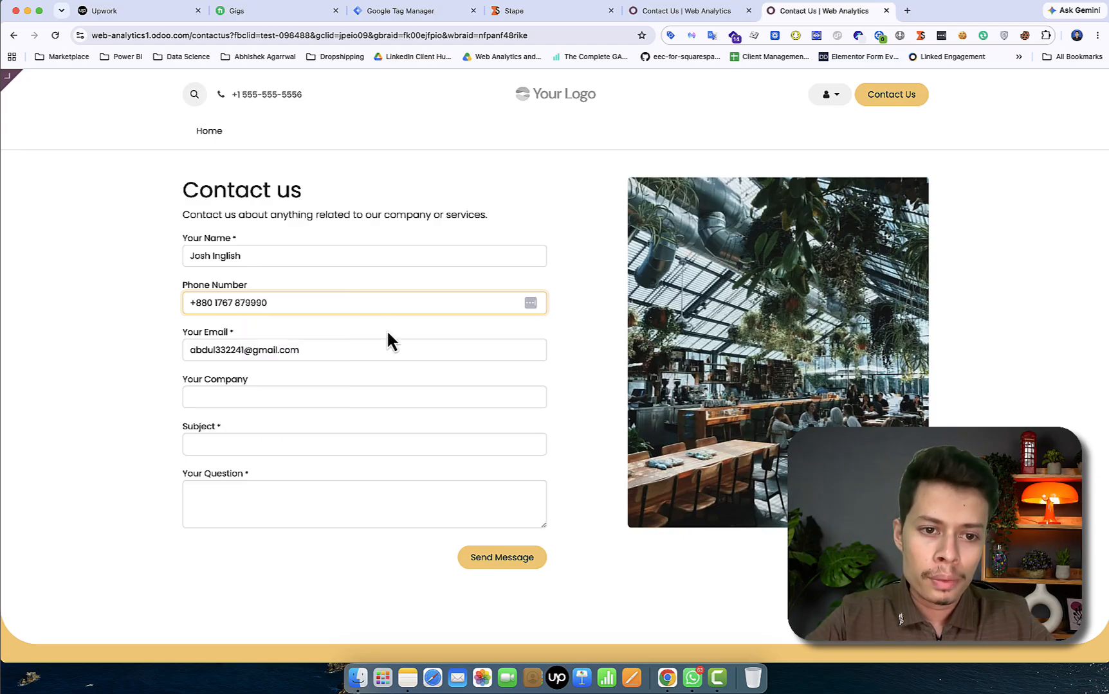
Replace Your Email with the test contact's new email address
{"action": "triple_click", "coordinate": [355, 354]}
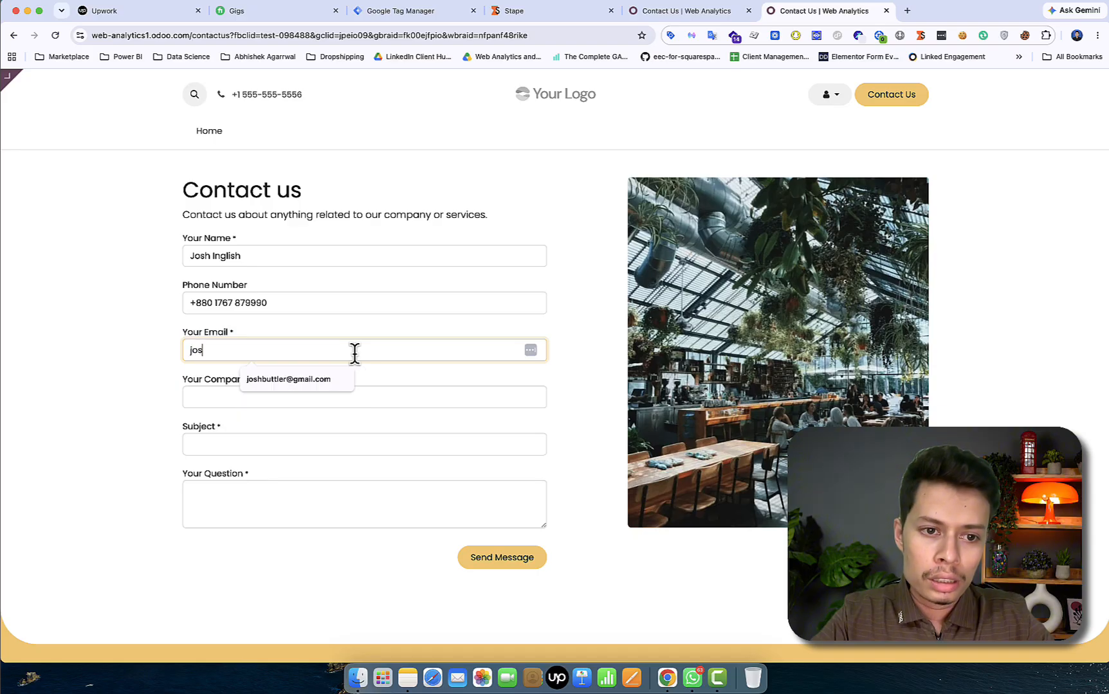
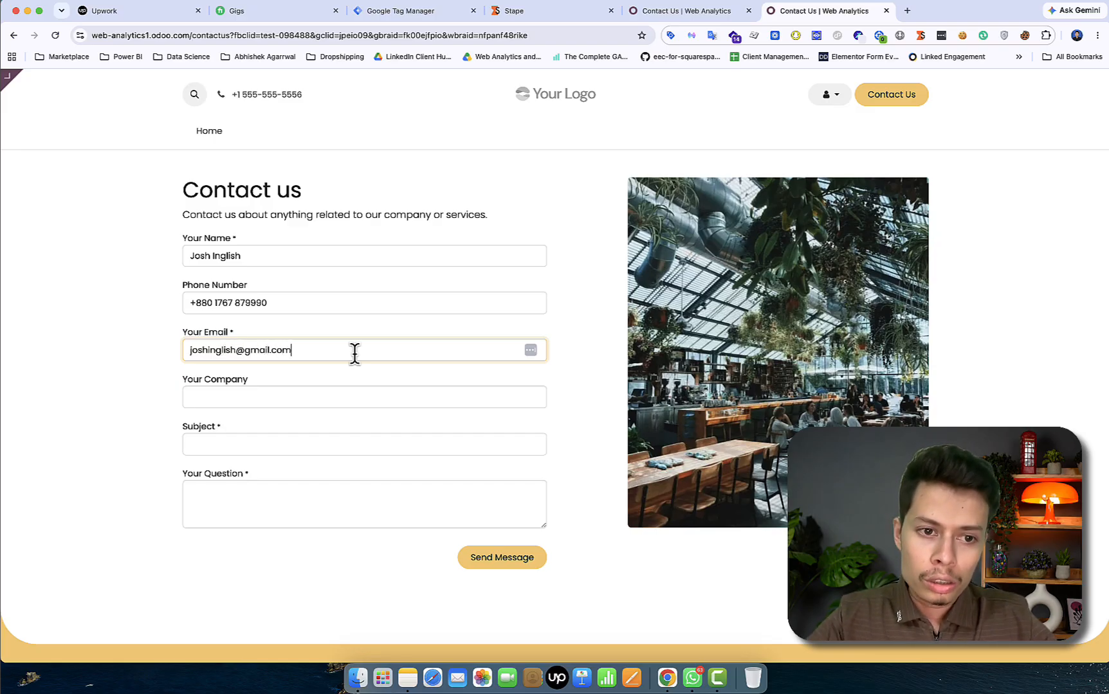
Check in the website editor that the form's Action is 'Create an Opportunity'
{"action": "left_click", "coordinate": [688, 11]}
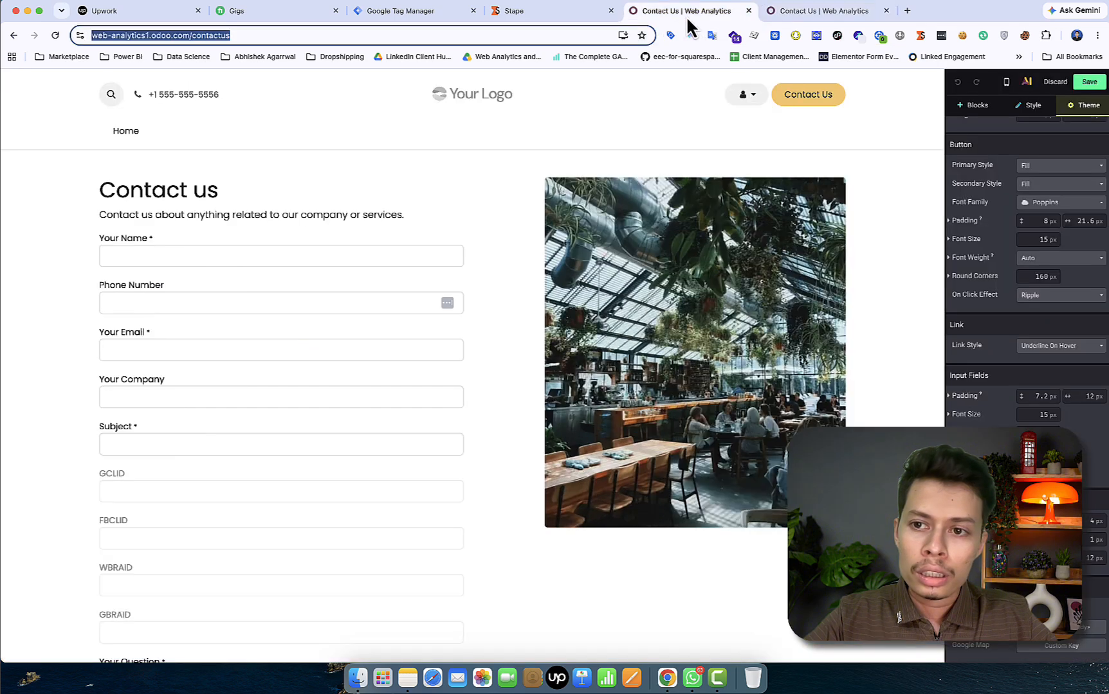
{"action": "left_click", "coordinate": [283, 192]}
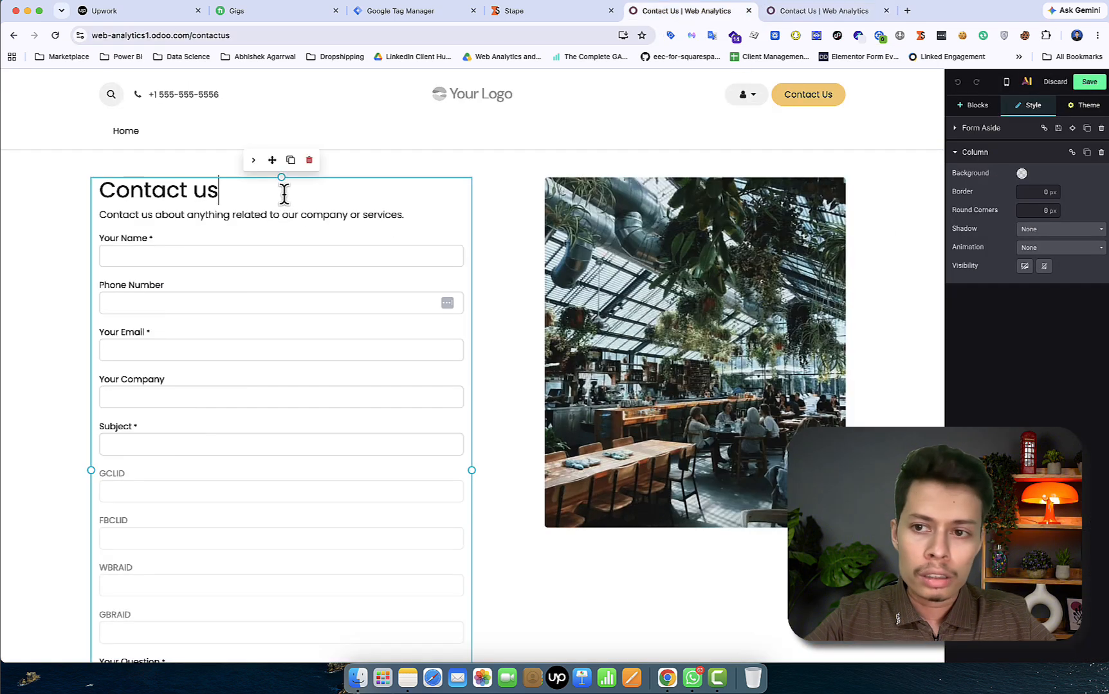
{"action": "left_click", "coordinate": [315, 251]}
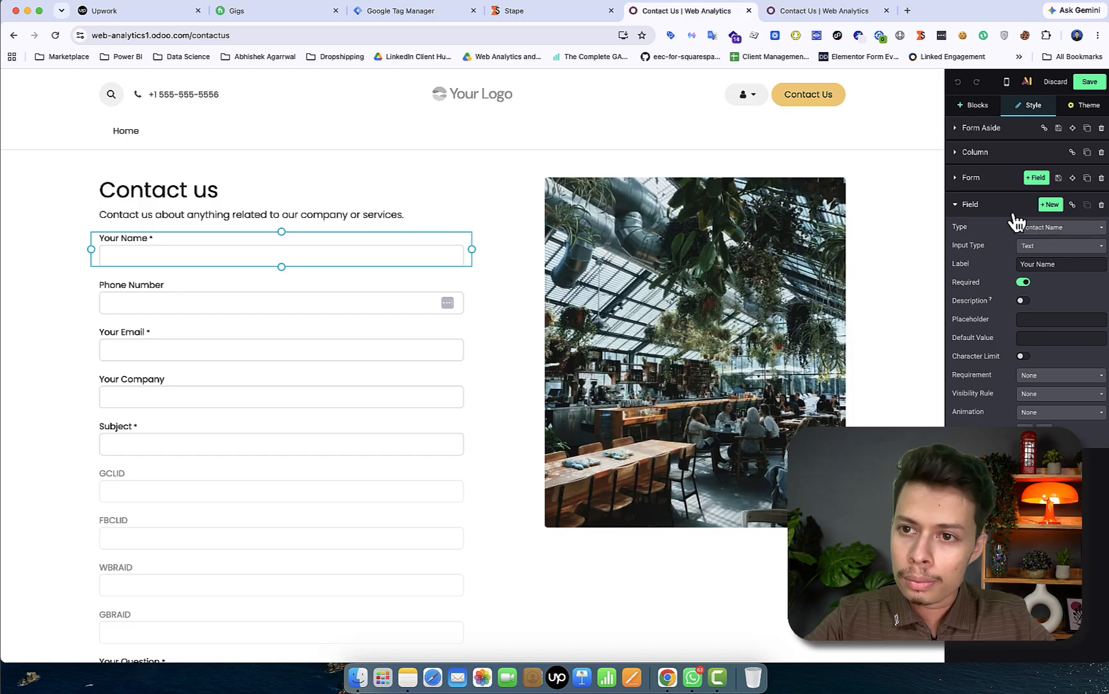
{"action": "left_click", "coordinate": [958, 131]}
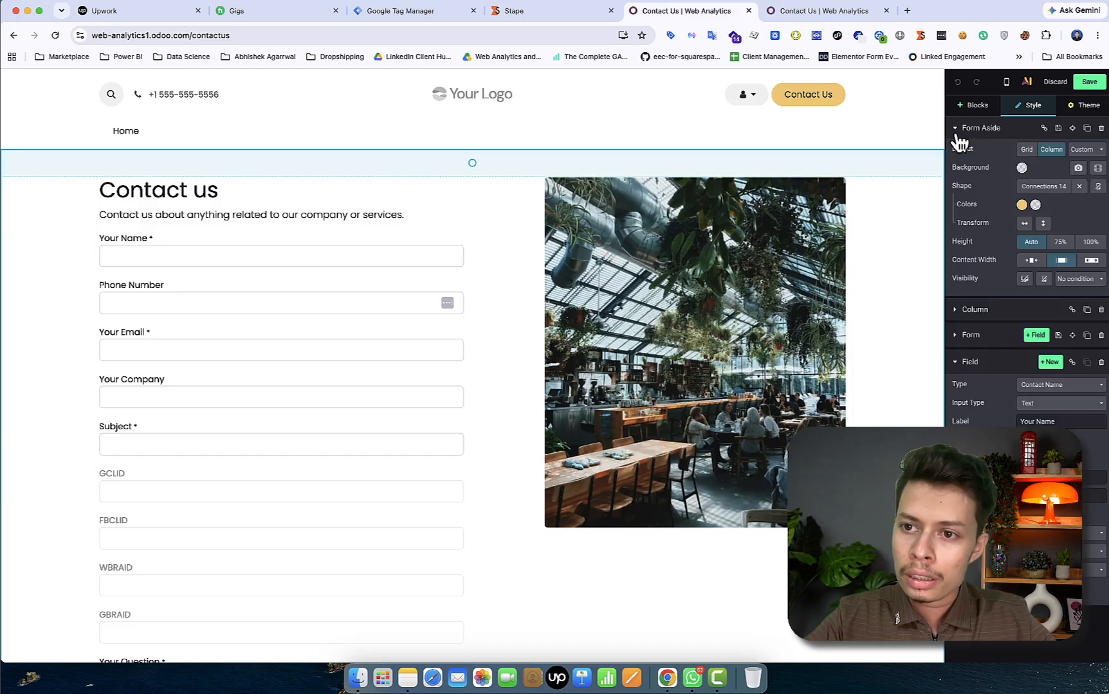
{"action": "left_click", "coordinate": [958, 138]}
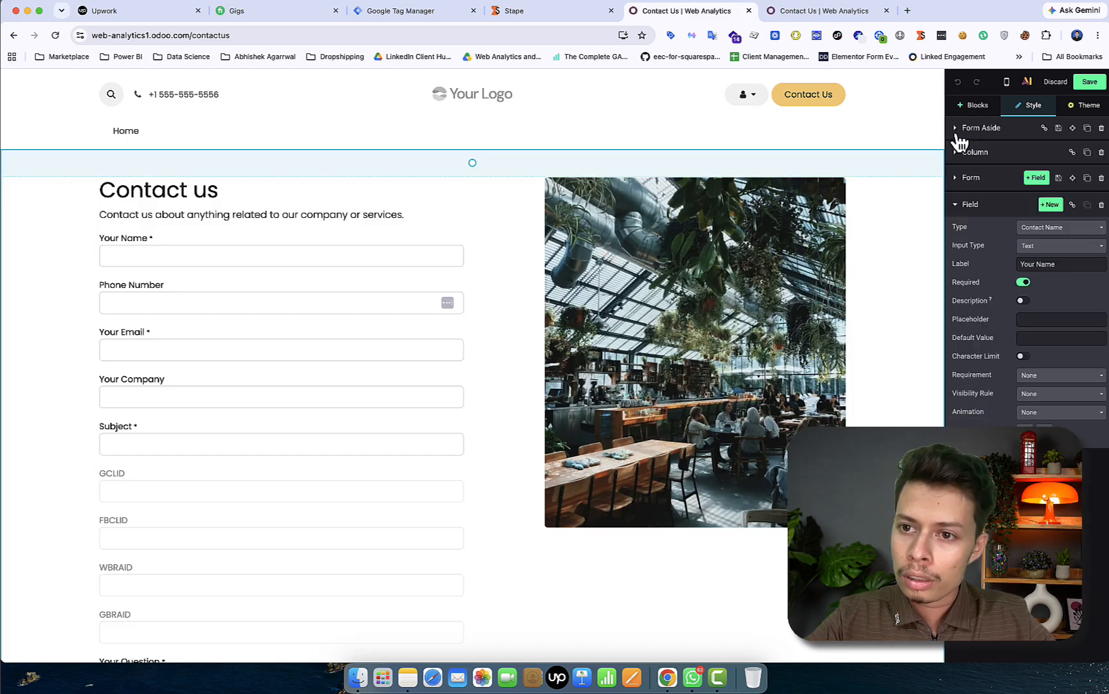
{"action": "left_click", "coordinate": [958, 178]}
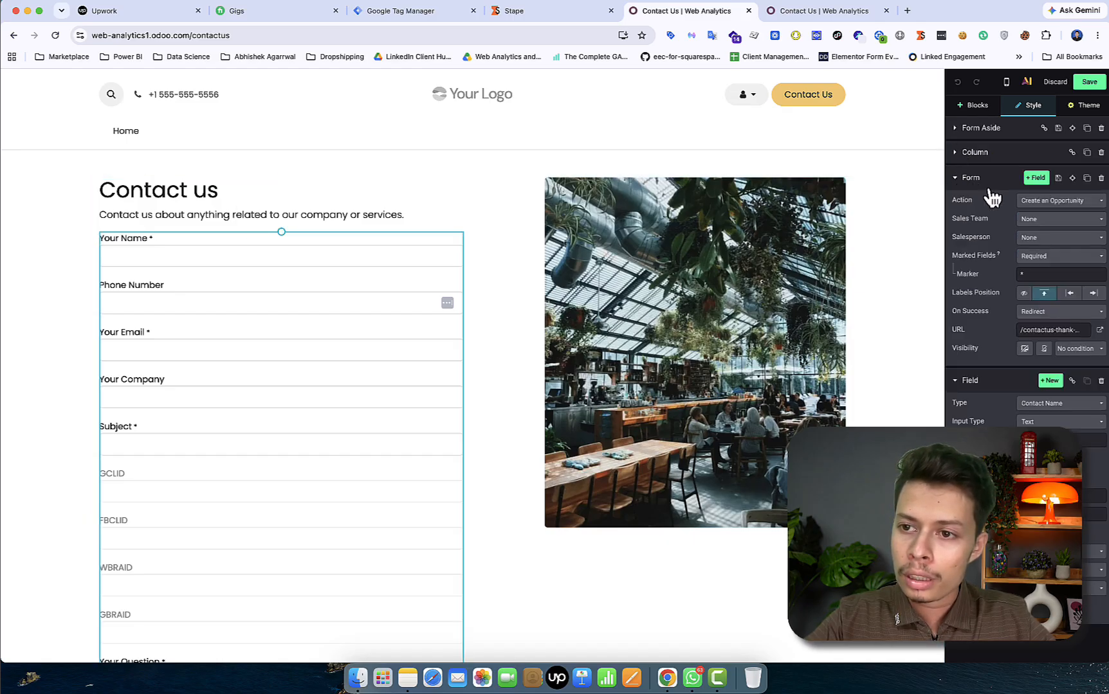
{"action": "left_click", "coordinate": [1054, 204]}
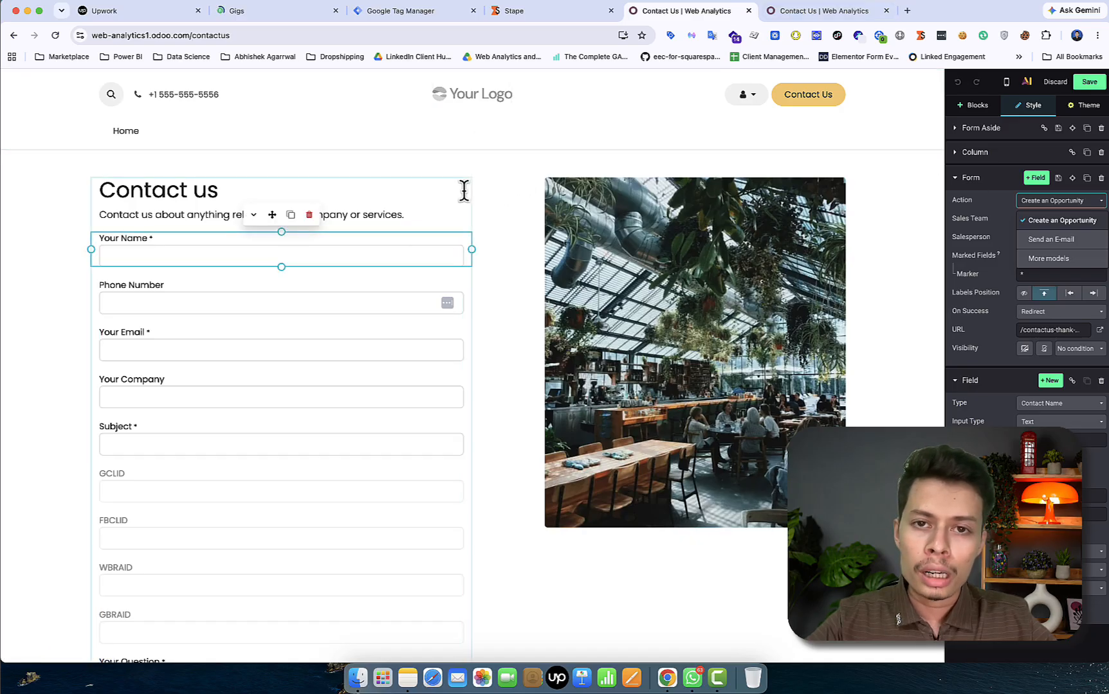
{"action": "left_click", "coordinate": [613, 142]}
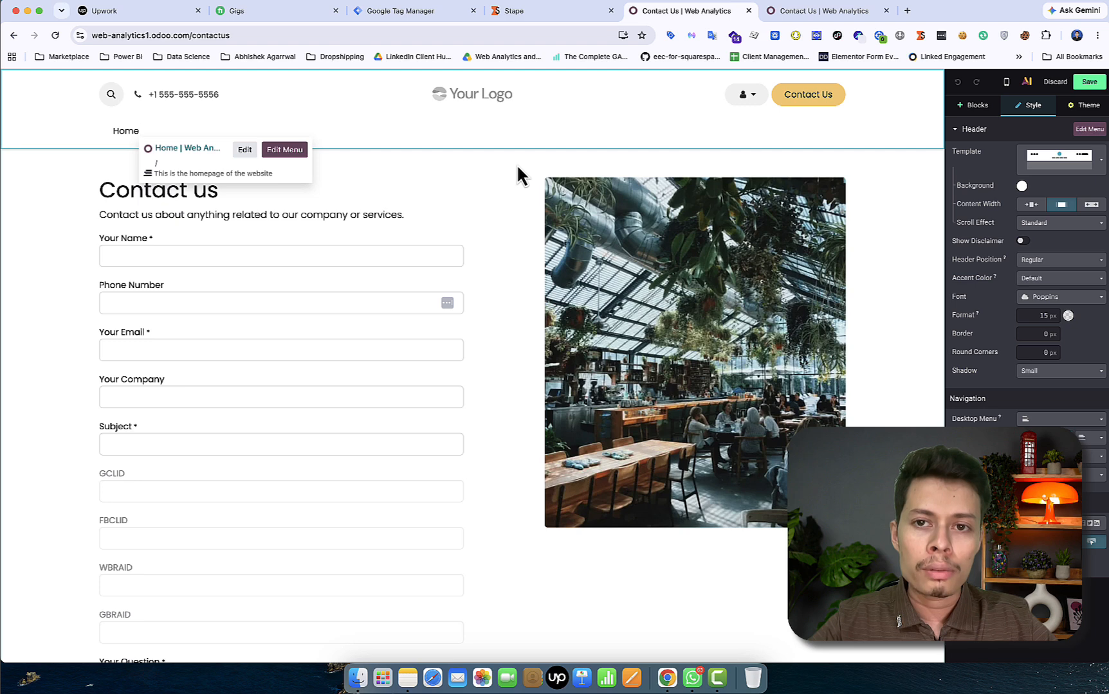
Send the click-ID Contact us form with subject 'booking' and question 'test'
{"action": "left_click", "coordinate": [825, 15]}
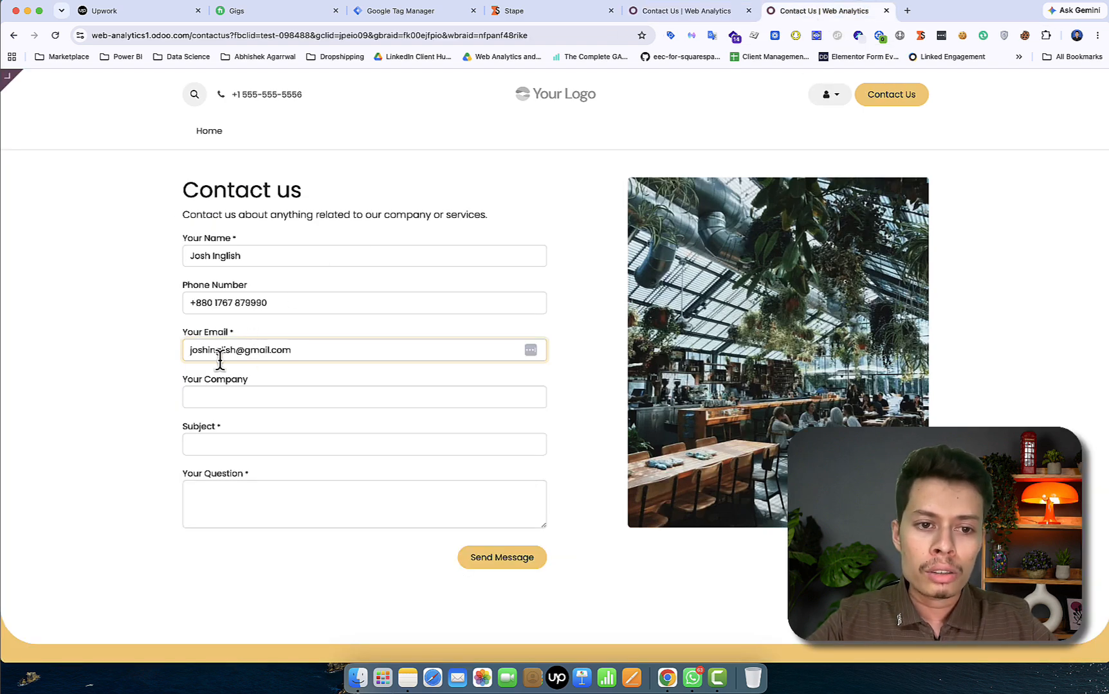
{"action": "left_click", "coordinate": [253, 445]}
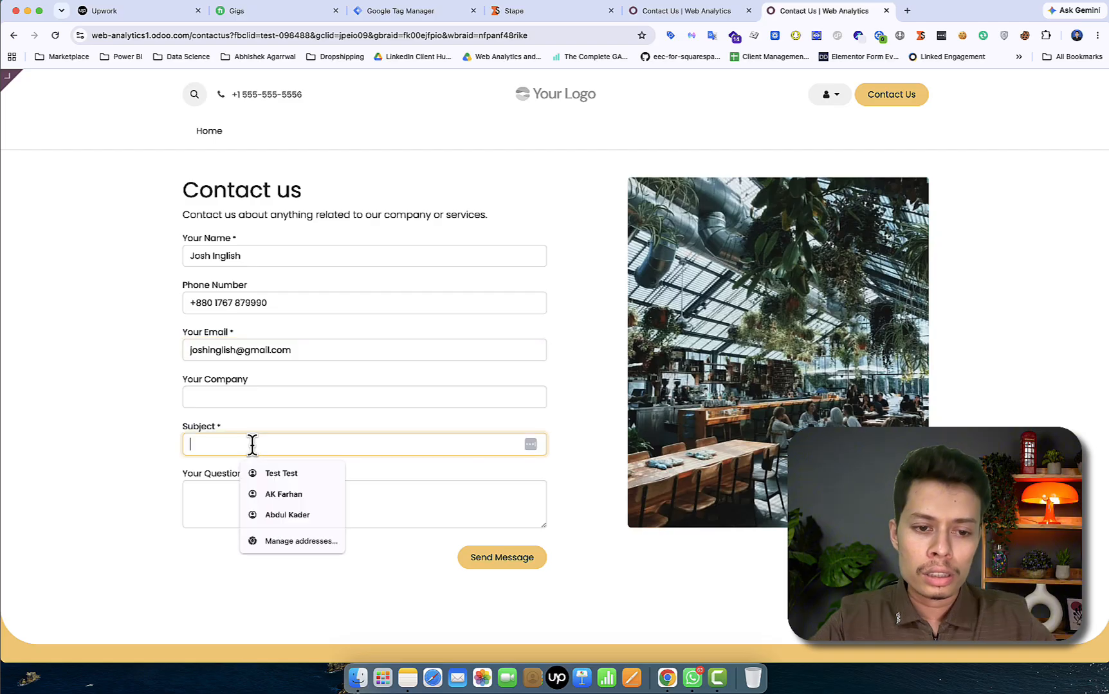
{"action": "type", "text": "booking"}
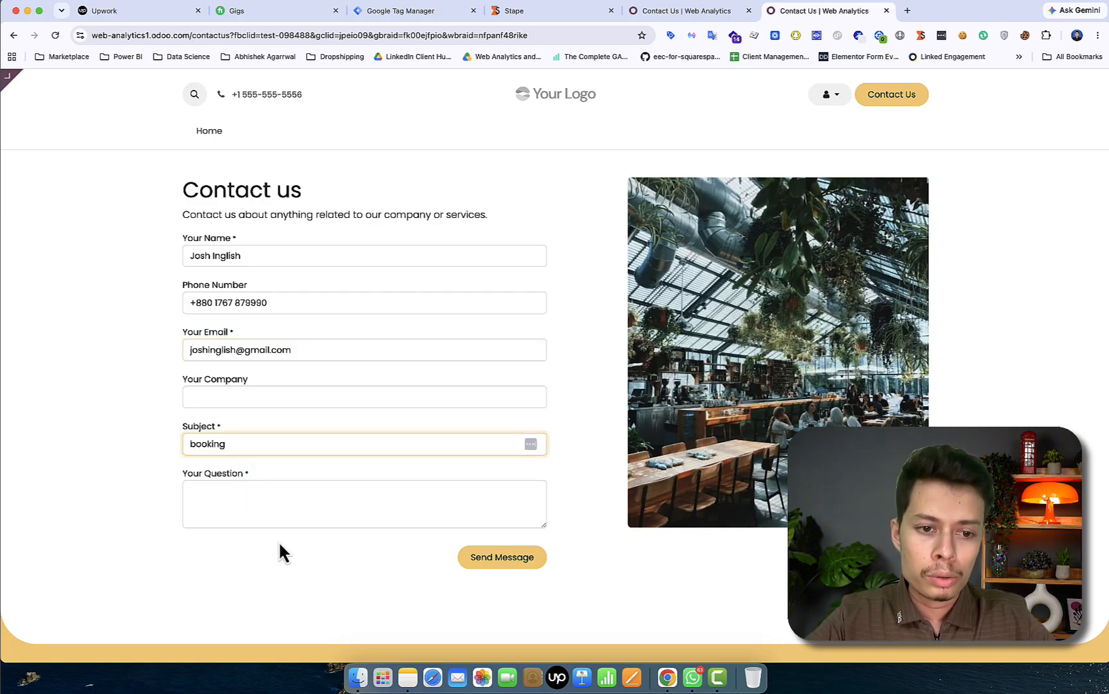
{"action": "left_click", "coordinate": [255, 495]}
{"action": "type", "text": "test"}
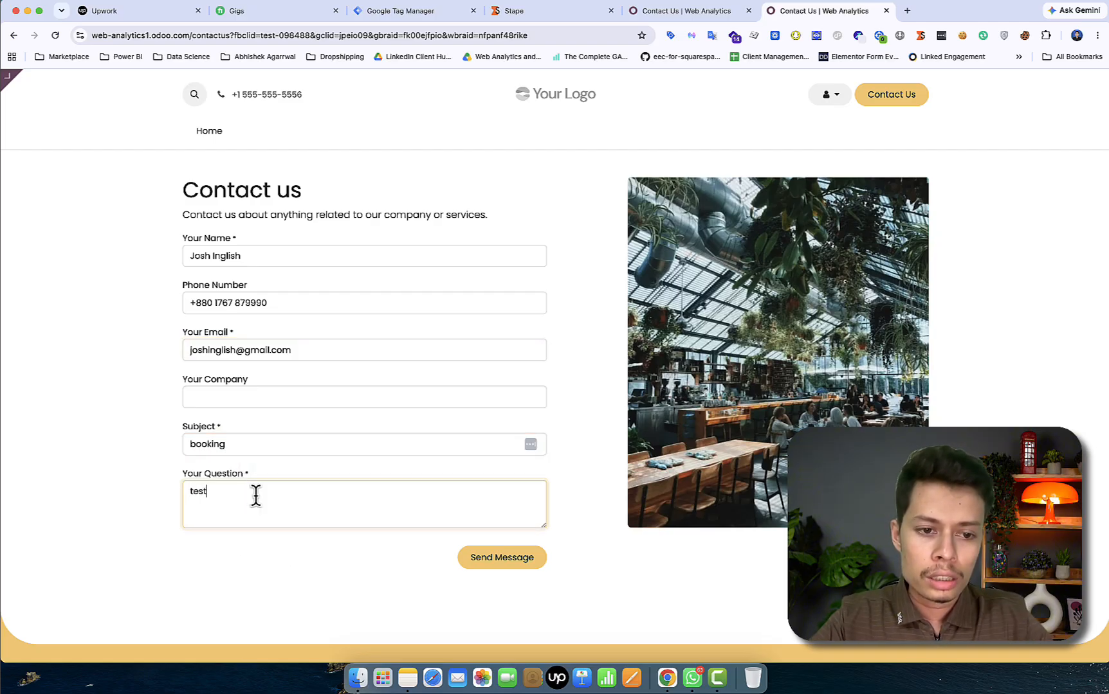
{"action": "left_click", "coordinate": [493, 558]}
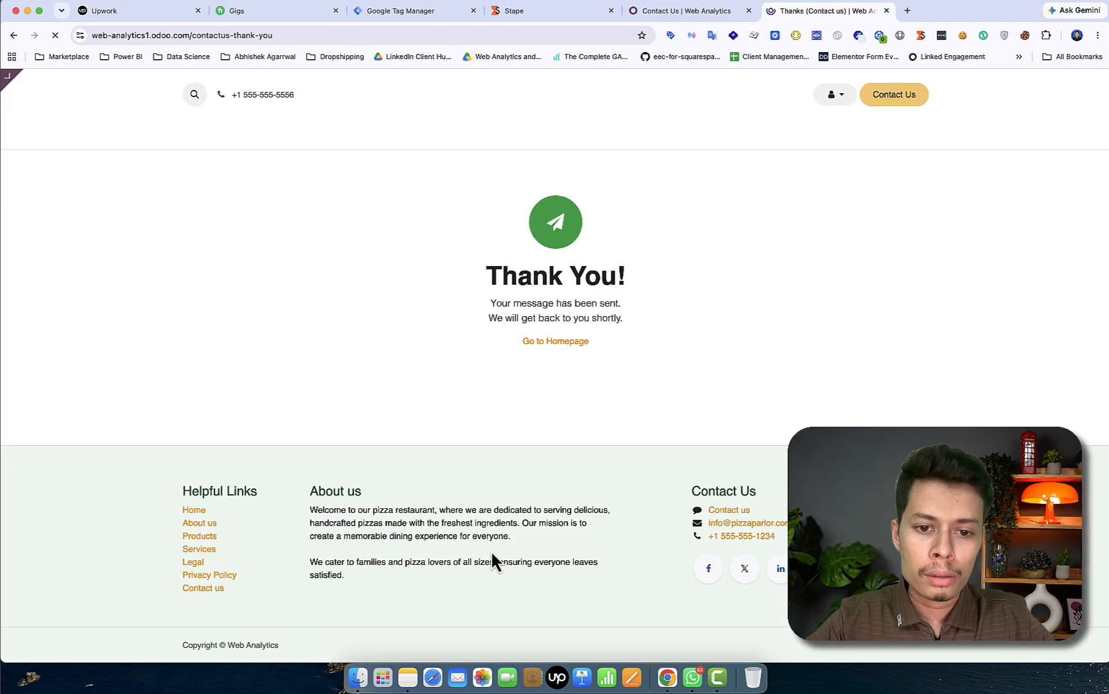
{"action": "left_click", "coordinate": [656, 12]}
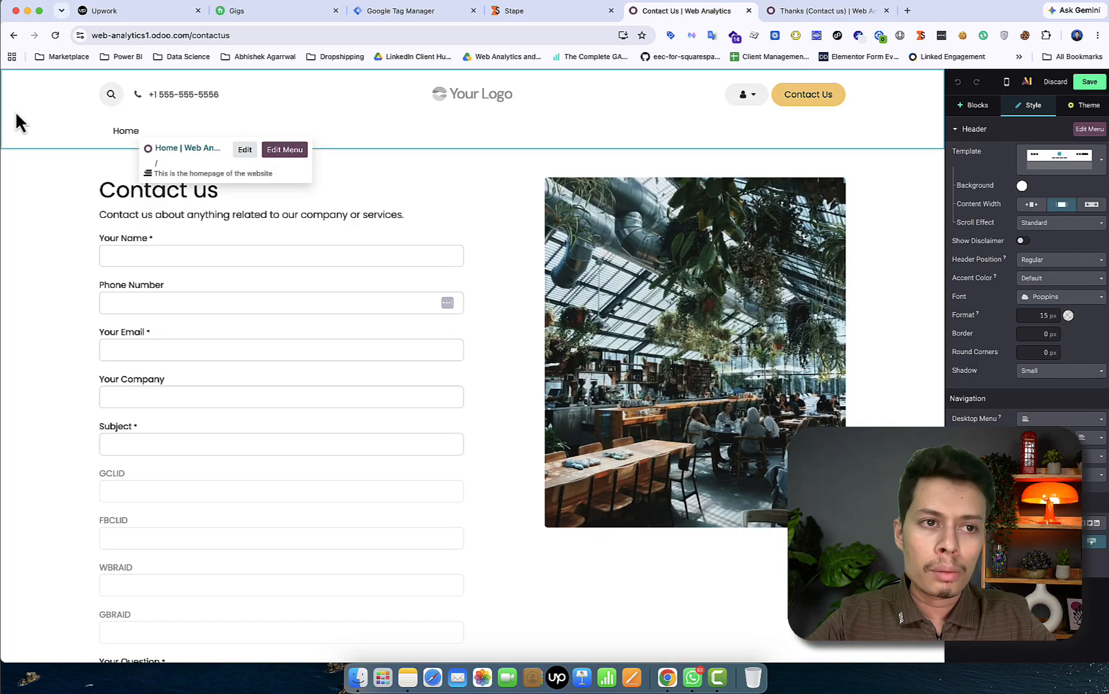
Reconnect to web-analytics1 and open the booking lead from the unfiltered CRM pipeline
{"action": "left_click", "coordinate": [13, 37]}
{"action": "left_click", "coordinate": [13, 38]}
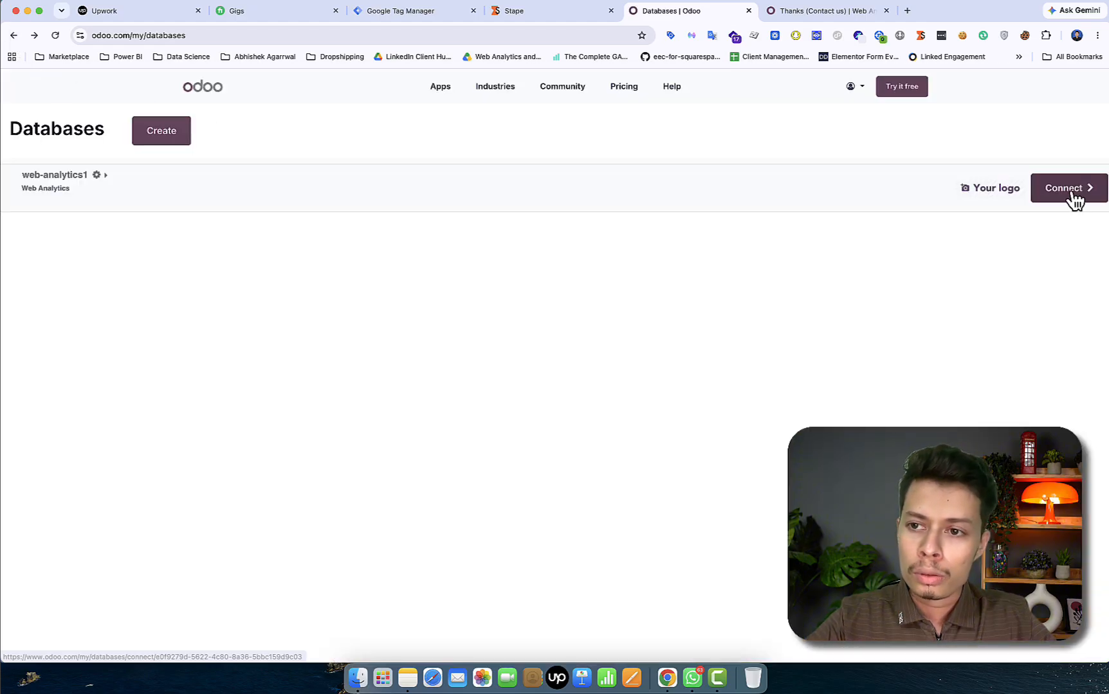
{"action": "left_click", "coordinate": [1070, 188]}
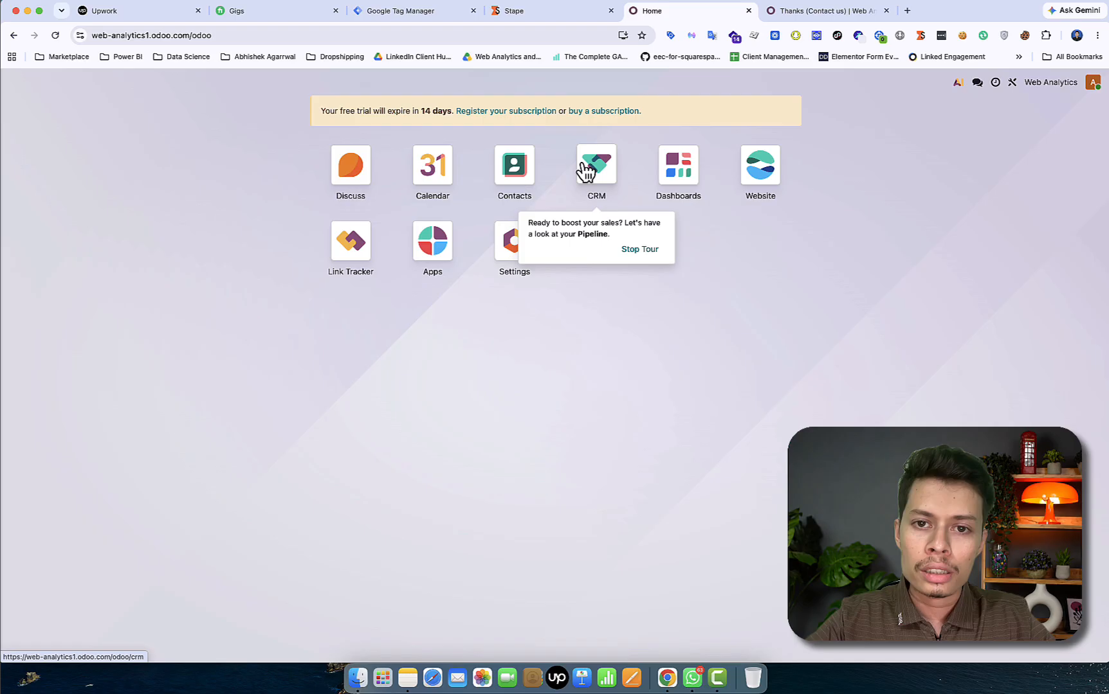
{"action": "left_click", "coordinate": [595, 169]}
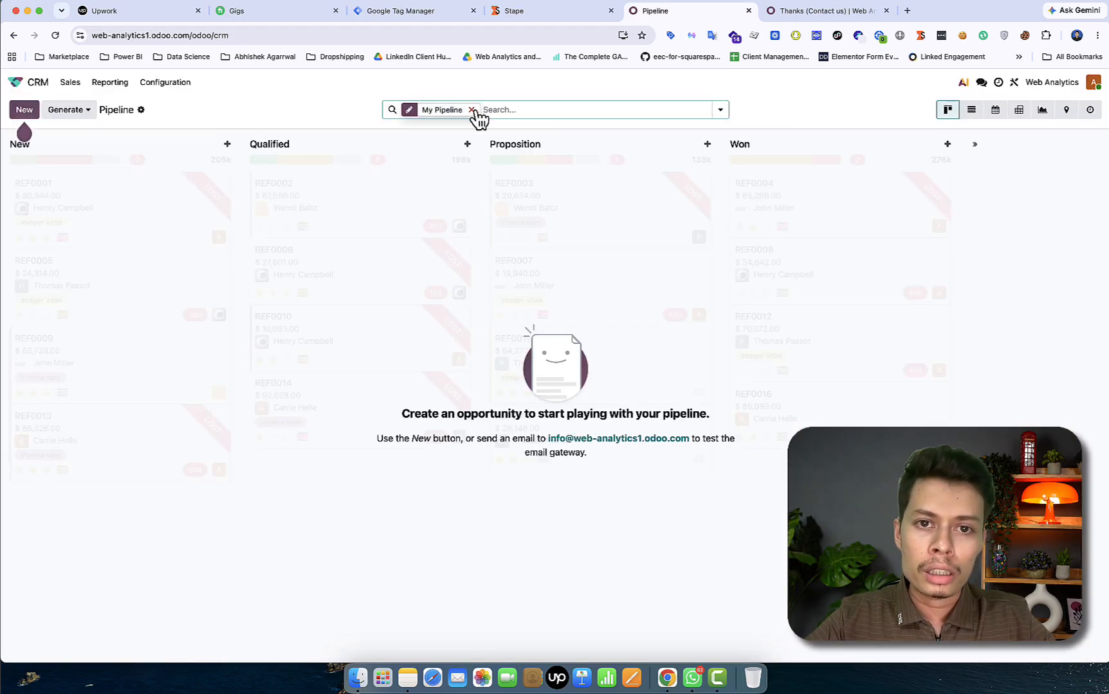
{"action": "left_click", "coordinate": [473, 110]}
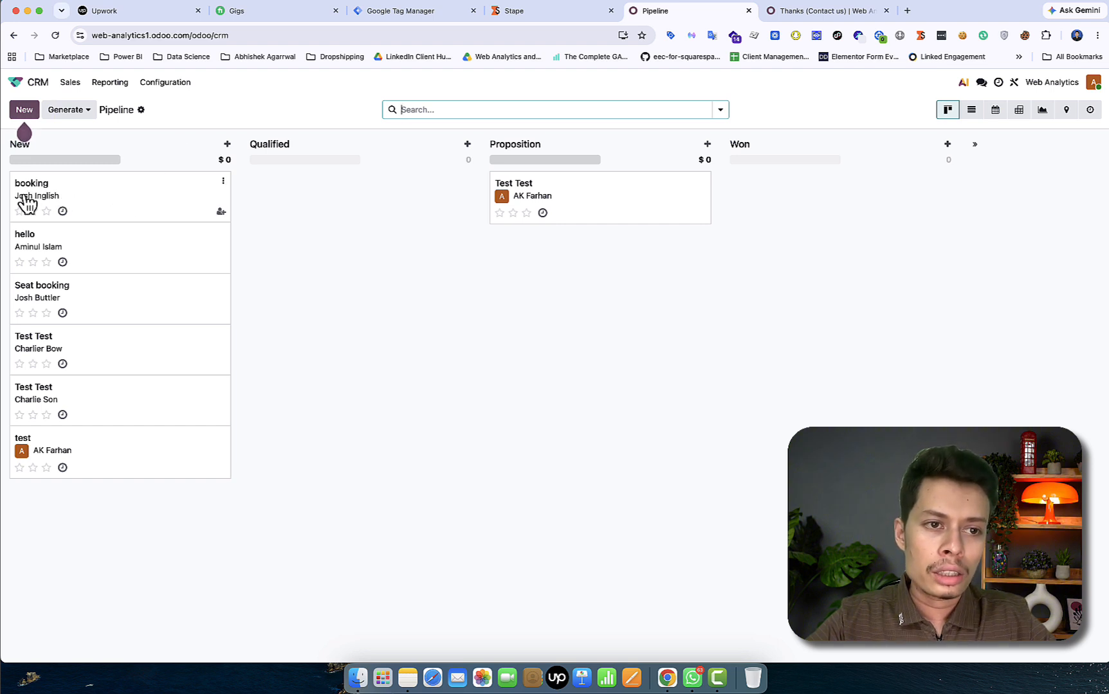
{"action": "left_click", "coordinate": [148, 197]}
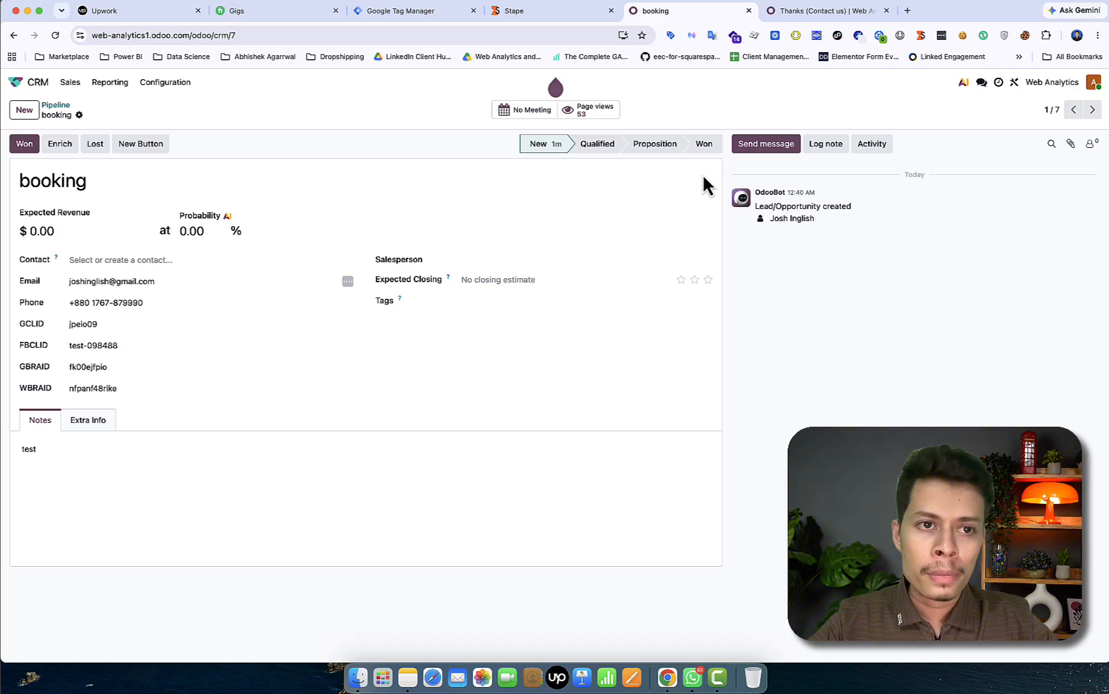
View the CRM Settings page, then go back to the apps home screen
{"action": "left_click", "coordinate": [162, 90]}
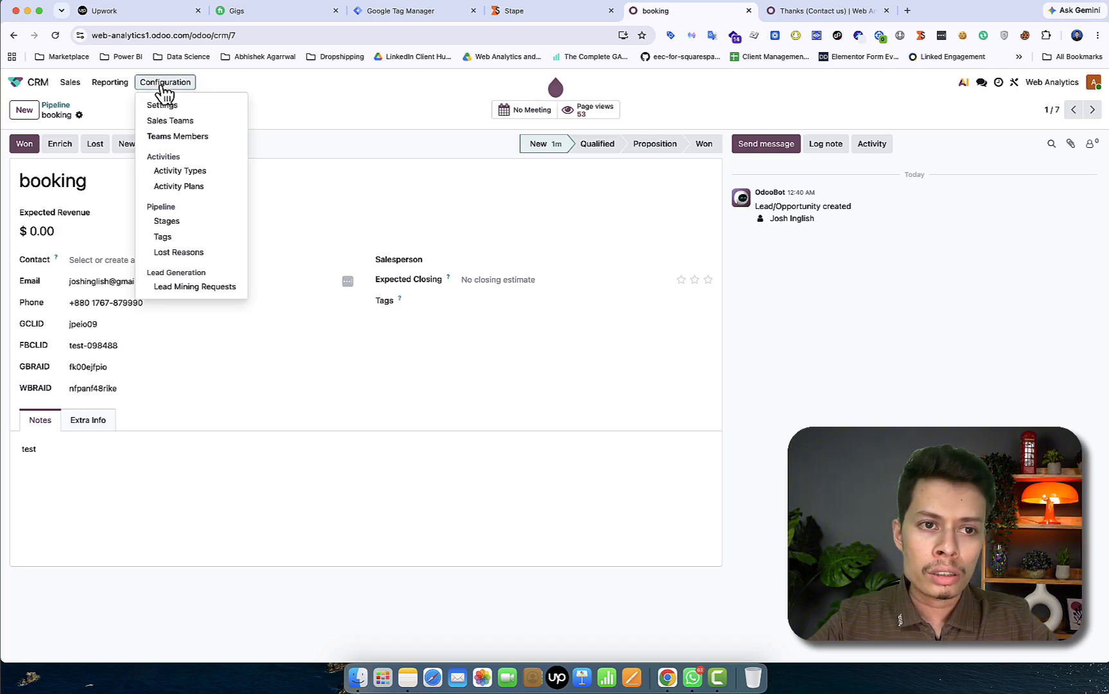
{"action": "left_click", "coordinate": [163, 106]}
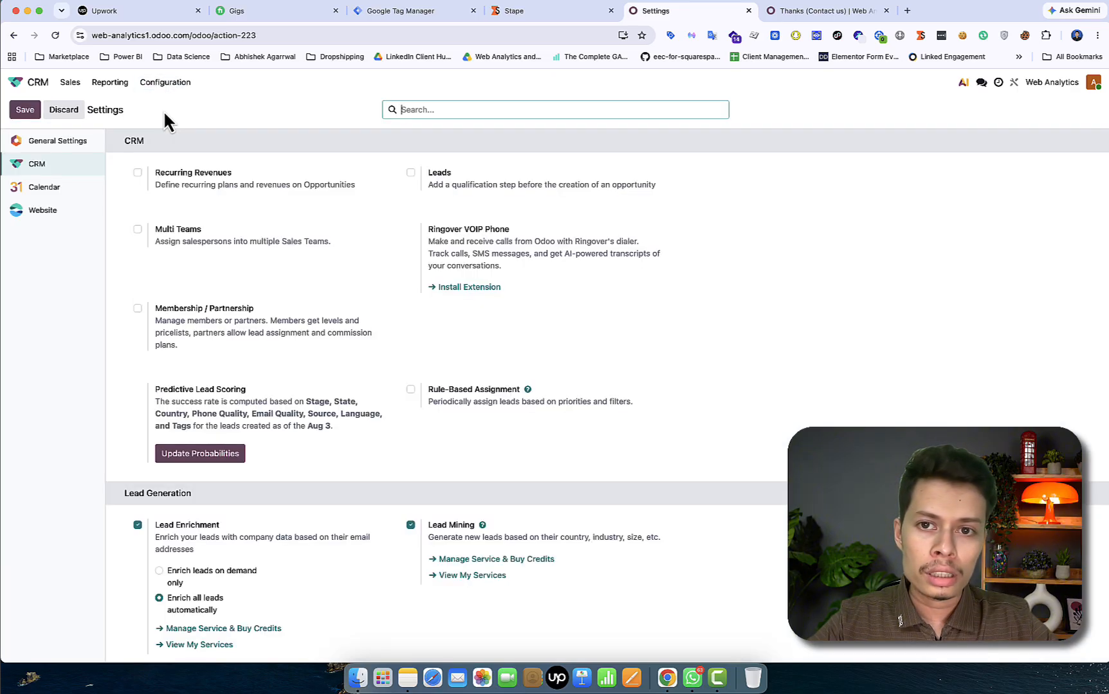
{"action": "left_click", "coordinate": [24, 84]}
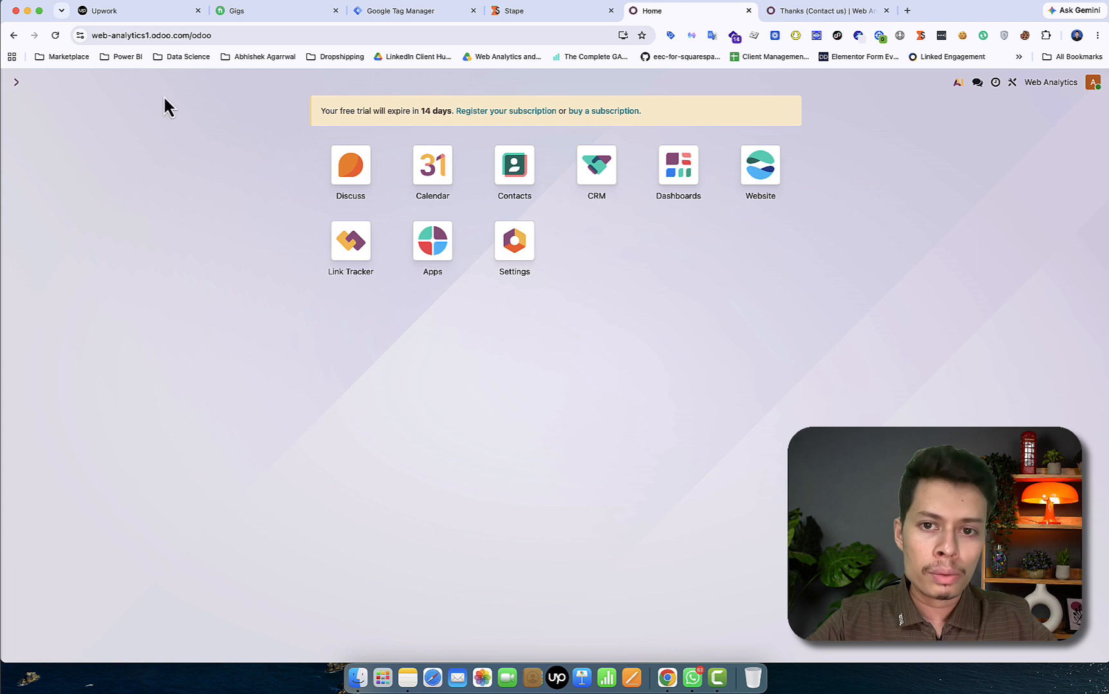
Reopen CRM from its pipeline, check Settings once more, and return to the apps screen
{"action": "left_click", "coordinate": [602, 155]}
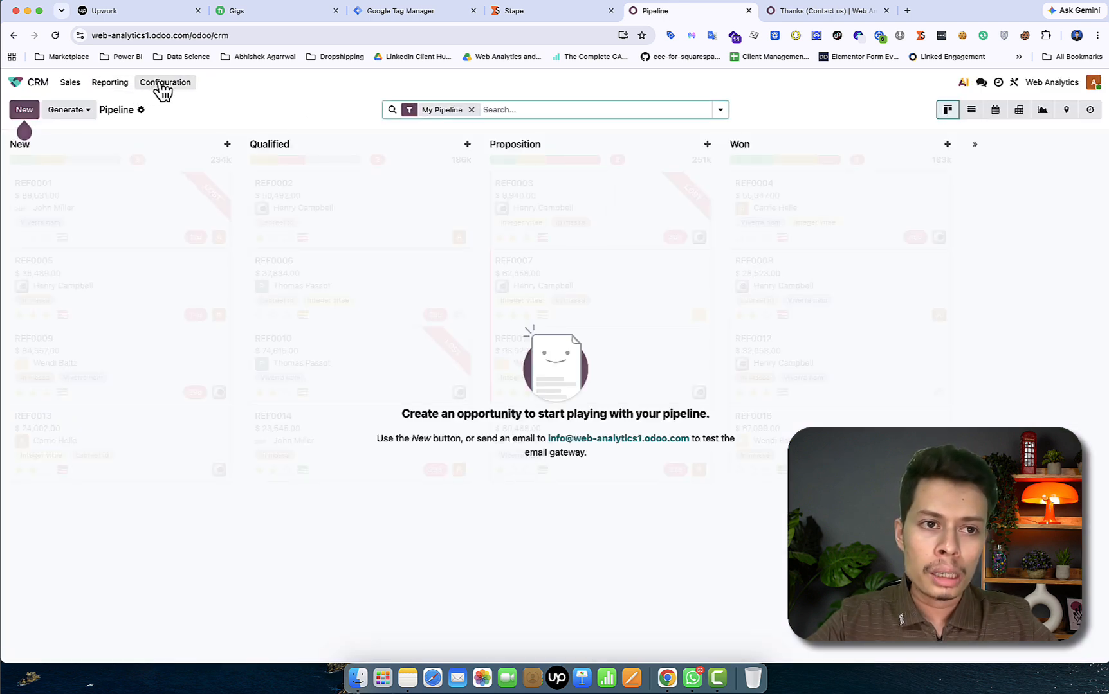
{"action": "left_click", "coordinate": [143, 111]}
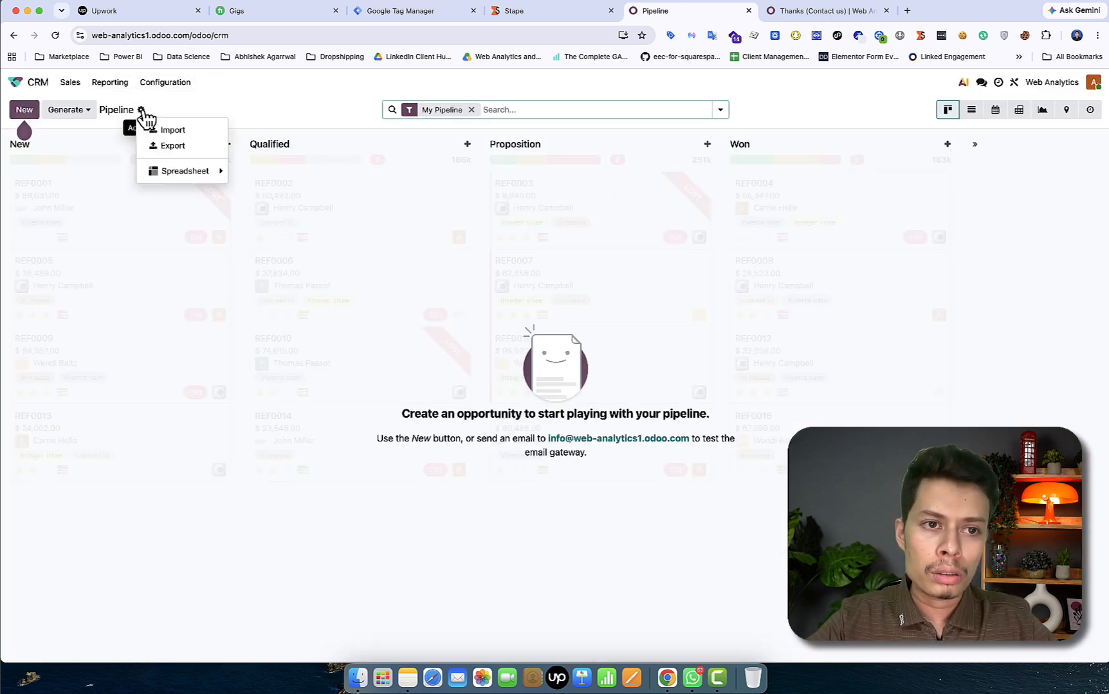
{"action": "left_click", "coordinate": [178, 86]}
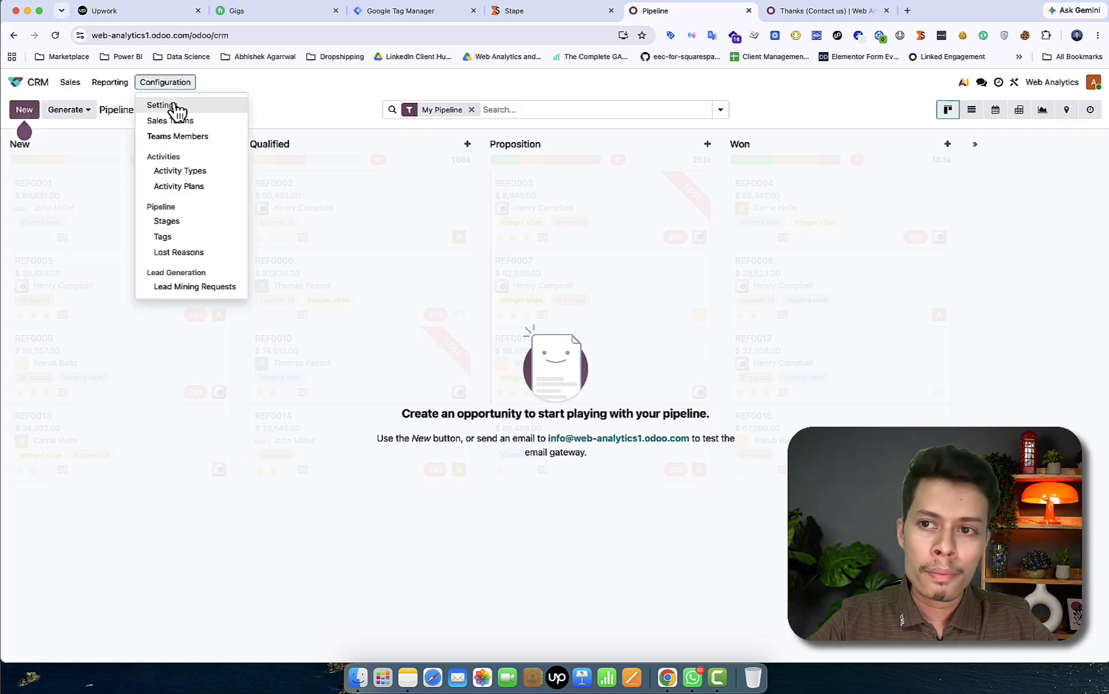
{"action": "left_click", "coordinate": [173, 106]}
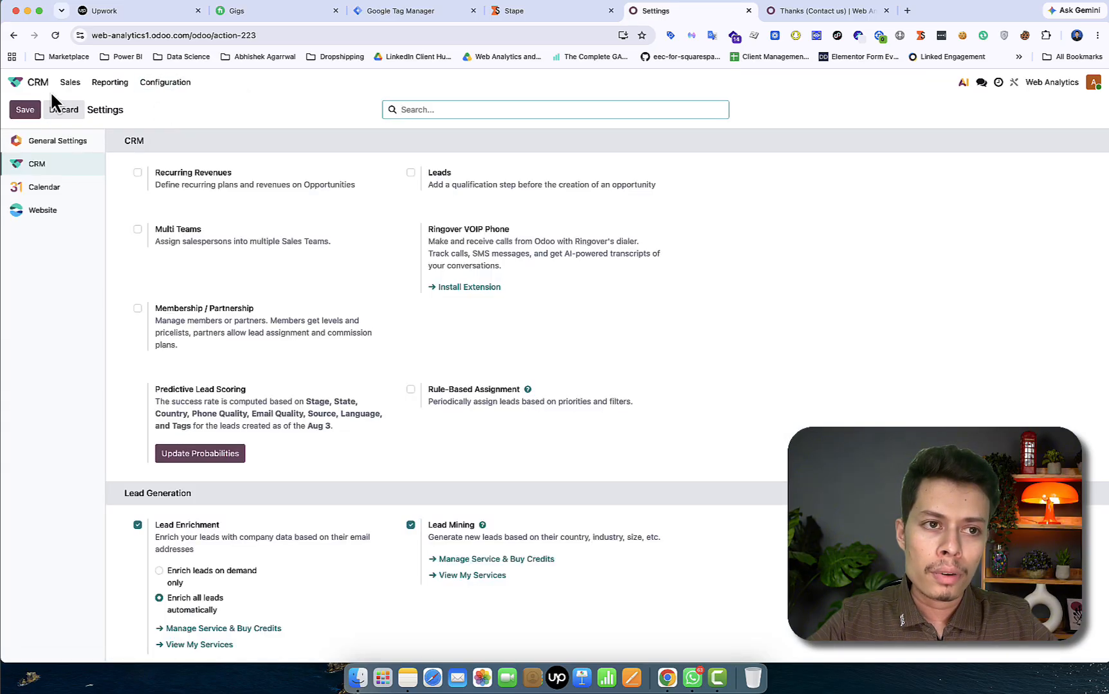
{"action": "left_click", "coordinate": [12, 83]}
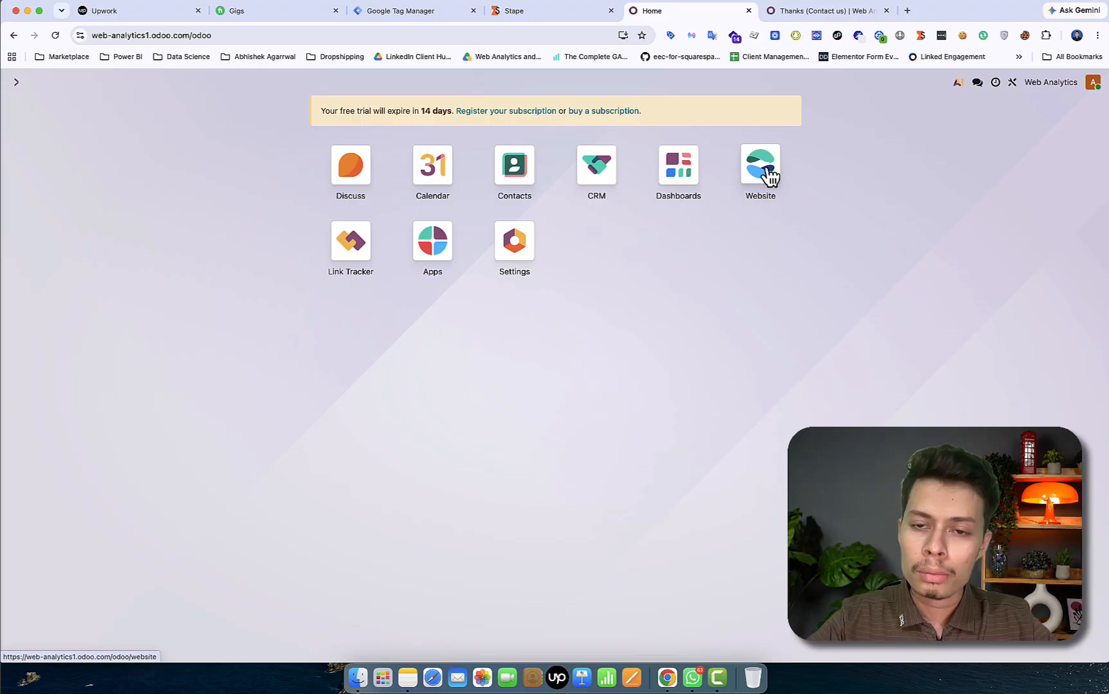
{"action": "left_click", "coordinate": [590, 188]}
{"action": "left_click", "coordinate": [1016, 82]}
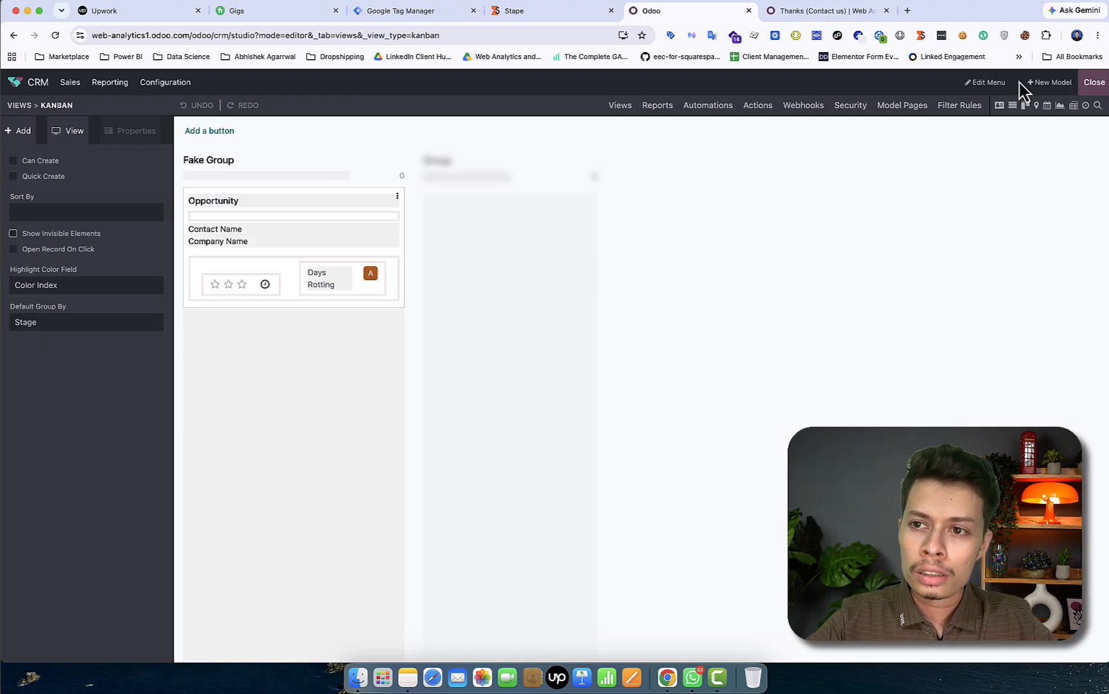
{"action": "left_click", "coordinate": [812, 108]}
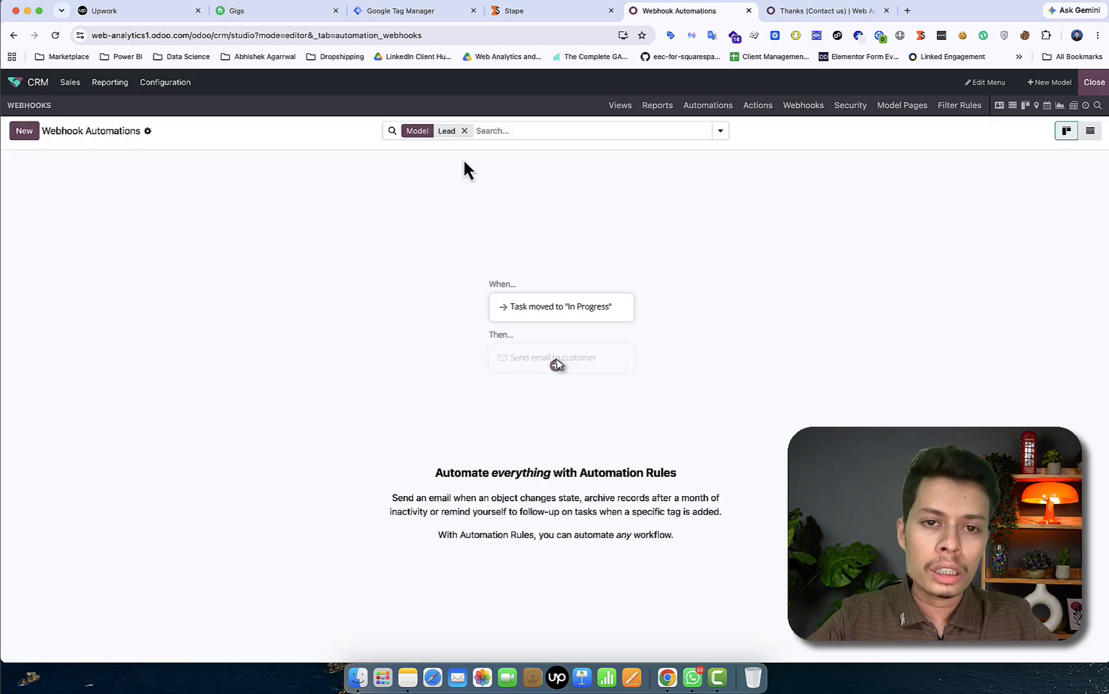
{"action": "left_click", "coordinate": [464, 130]}
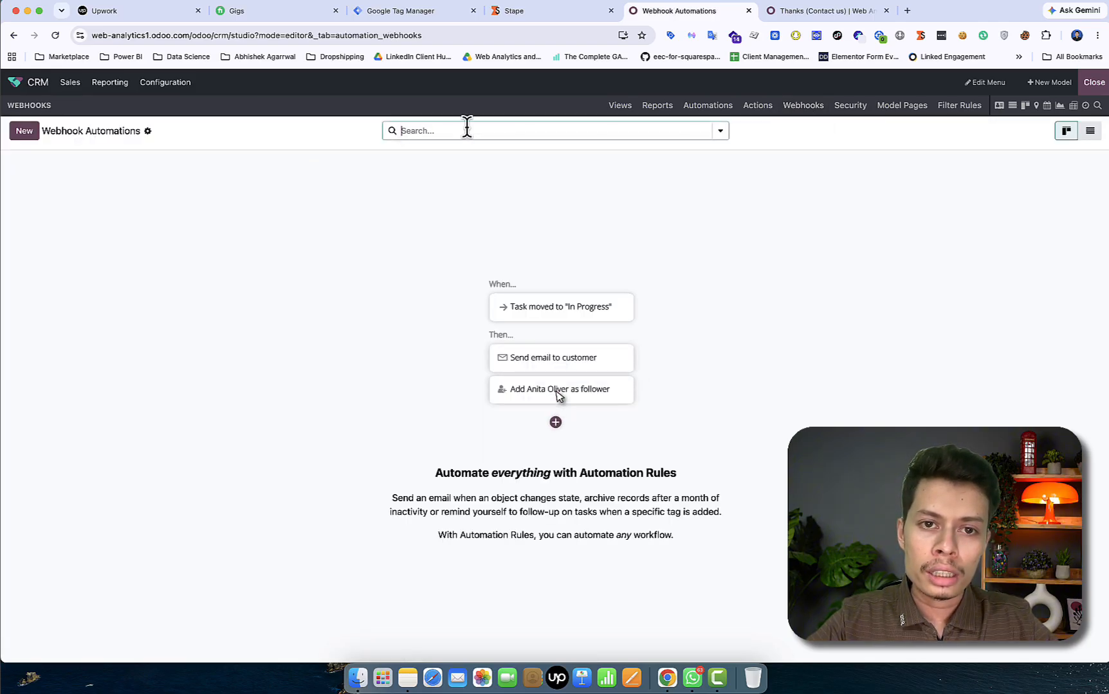
{"action": "left_click", "coordinate": [26, 136]}
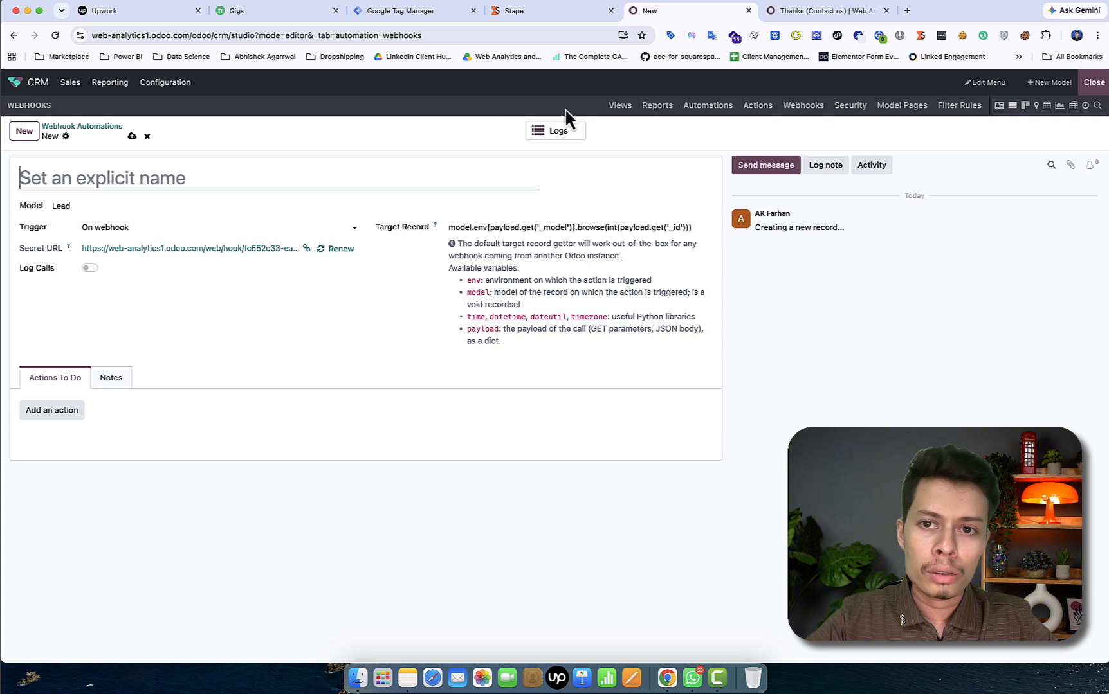
{"action": "left_click", "coordinate": [708, 109]}
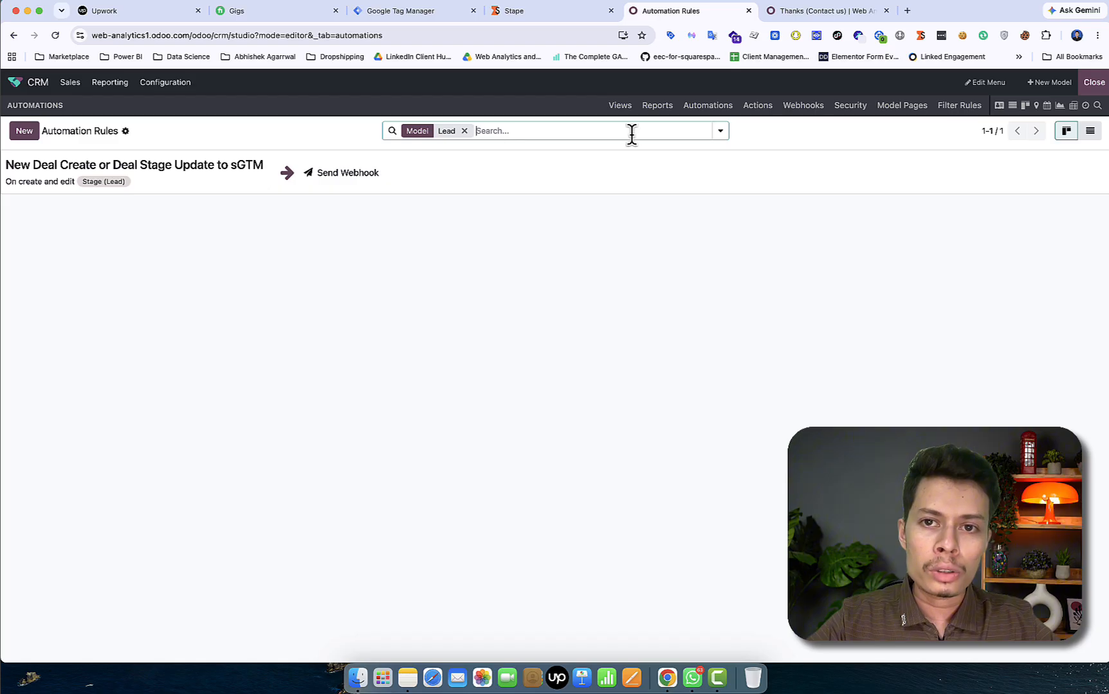
{"action": "left_click", "coordinate": [16, 84]}
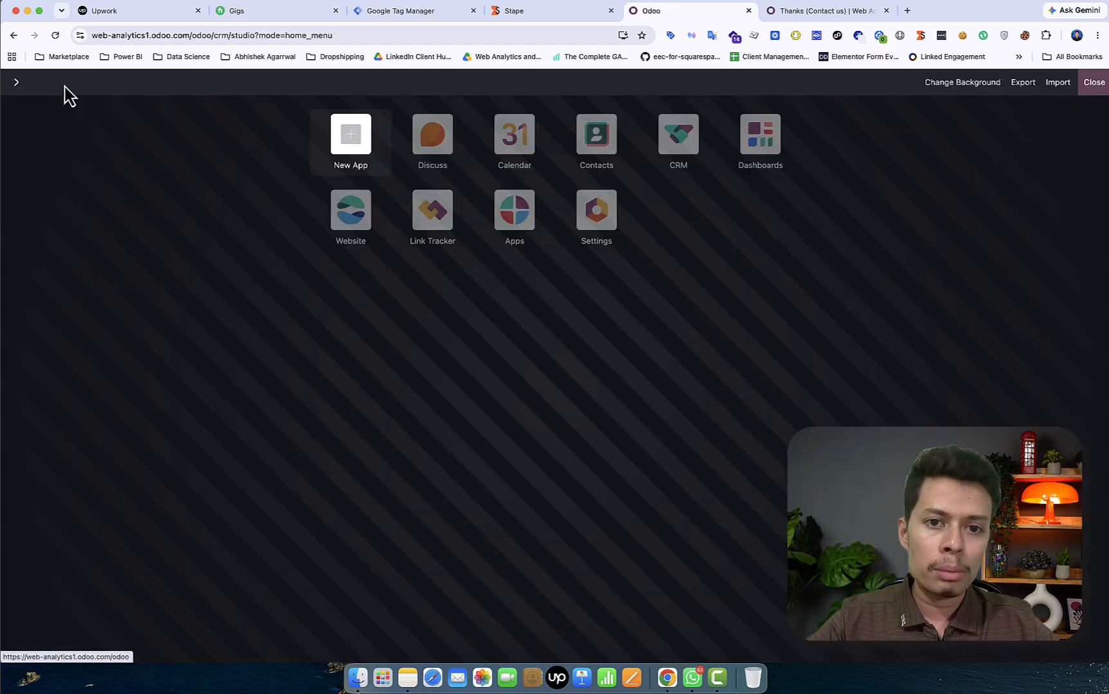
Exit Studio, show all leads in the CRM pipeline, then move to GTM's server Templates page
{"action": "left_click", "coordinate": [1093, 85]}
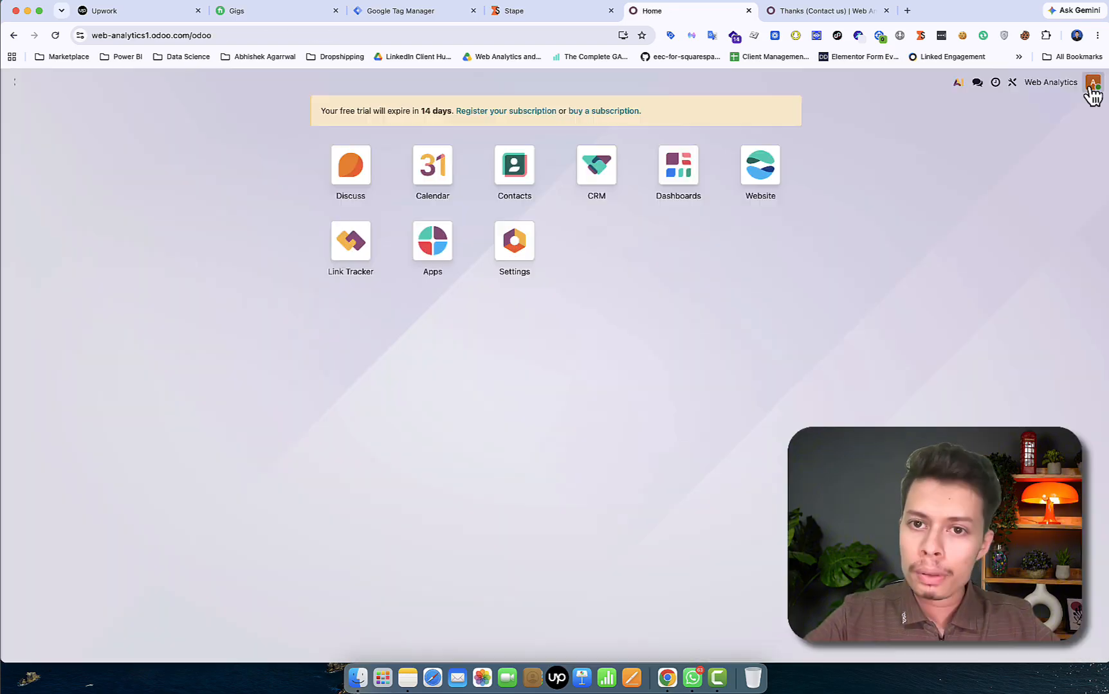
{"action": "left_click", "coordinate": [590, 173]}
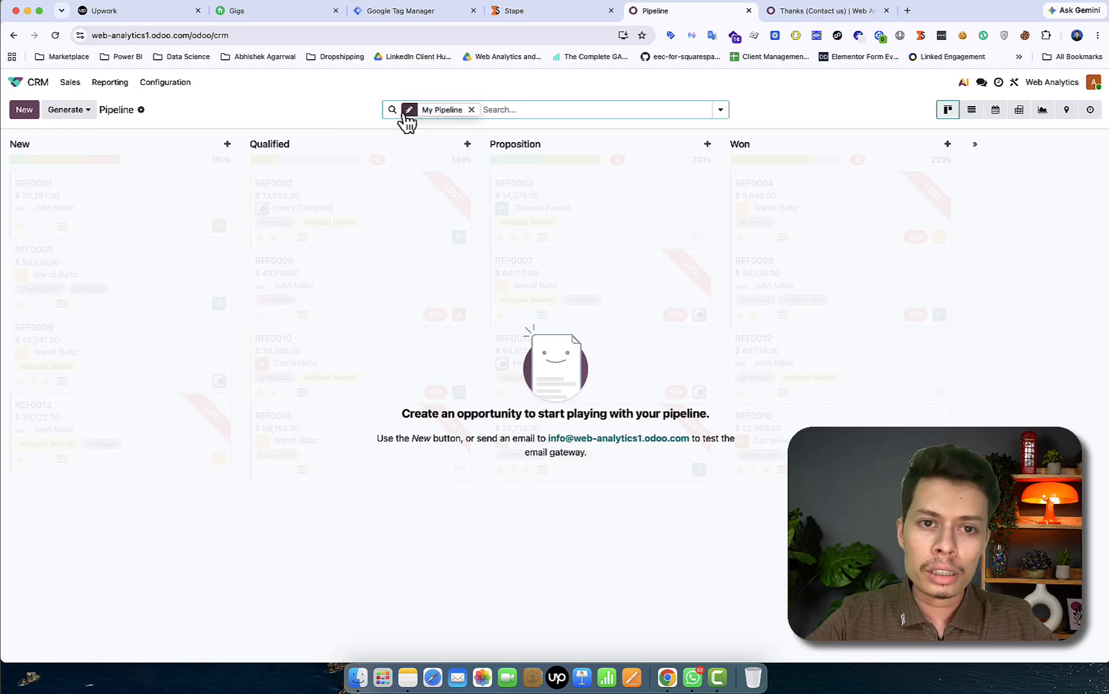
{"action": "left_click", "coordinate": [471, 110]}
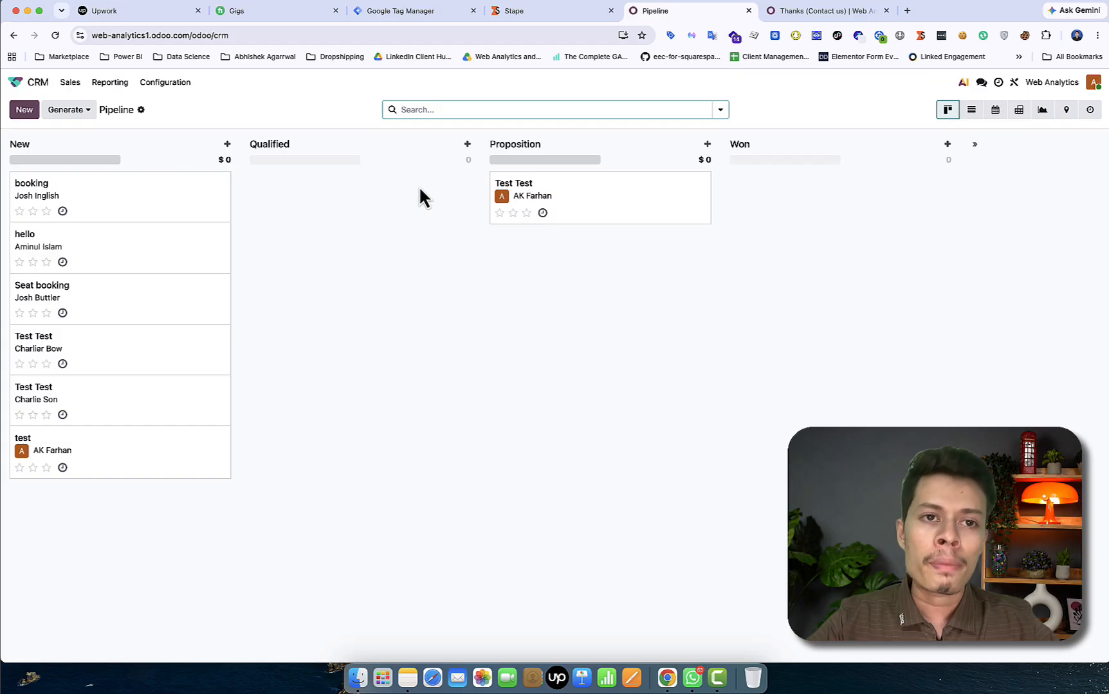
{"action": "left_click", "coordinate": [409, 12]}
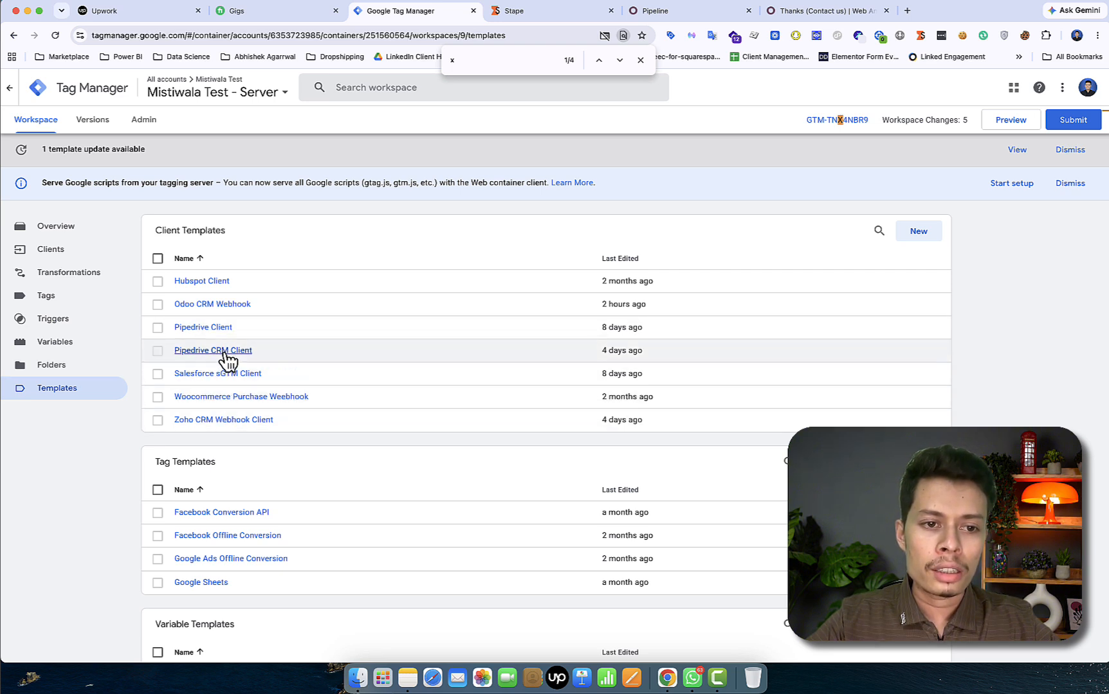
Inspect the Odoo CRM Webhook client's /odoo-webhook path and lead-status-update event, then close it
{"action": "left_click", "coordinate": [105, 254]}
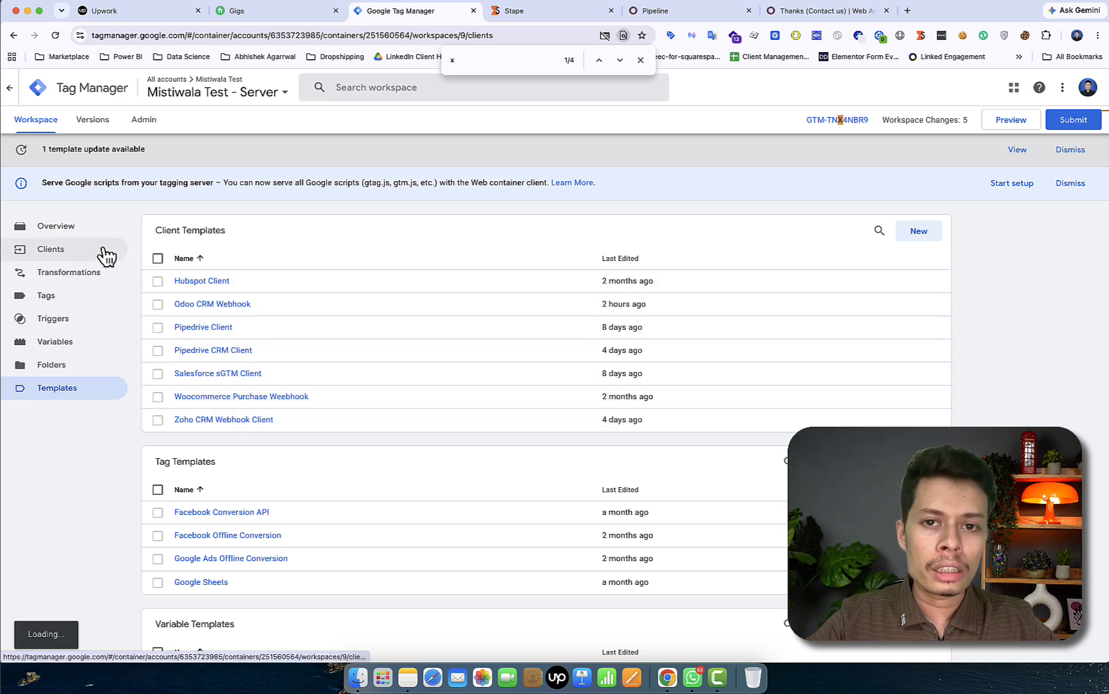
{"action": "left_click", "coordinate": [641, 60]}
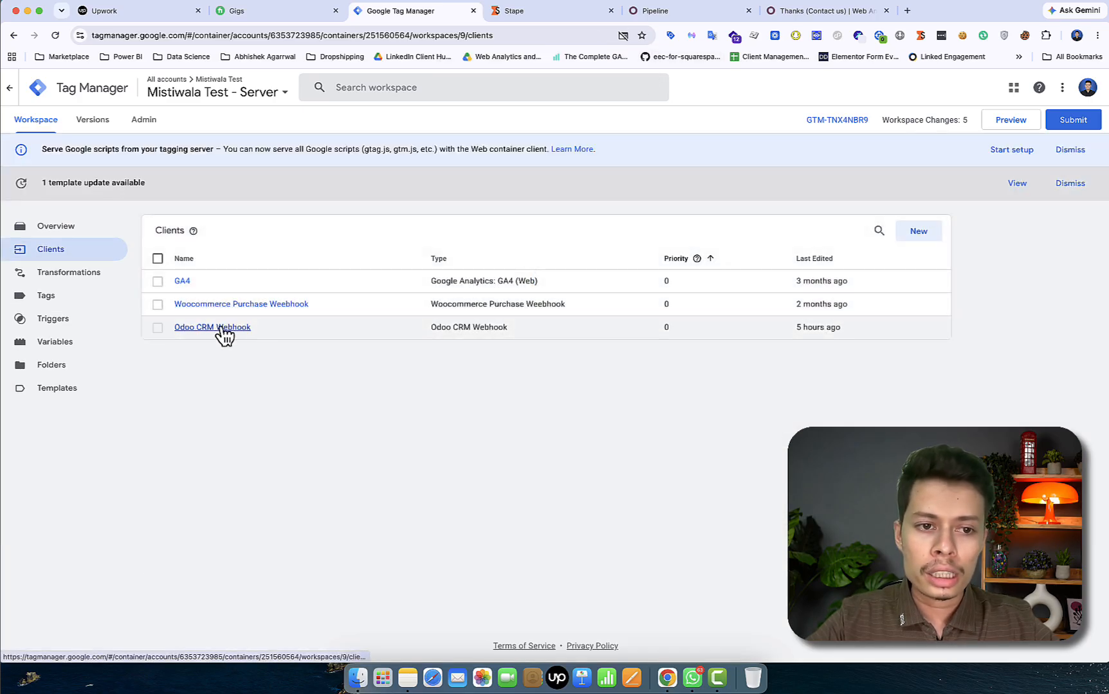
{"action": "left_click", "coordinate": [218, 329]}
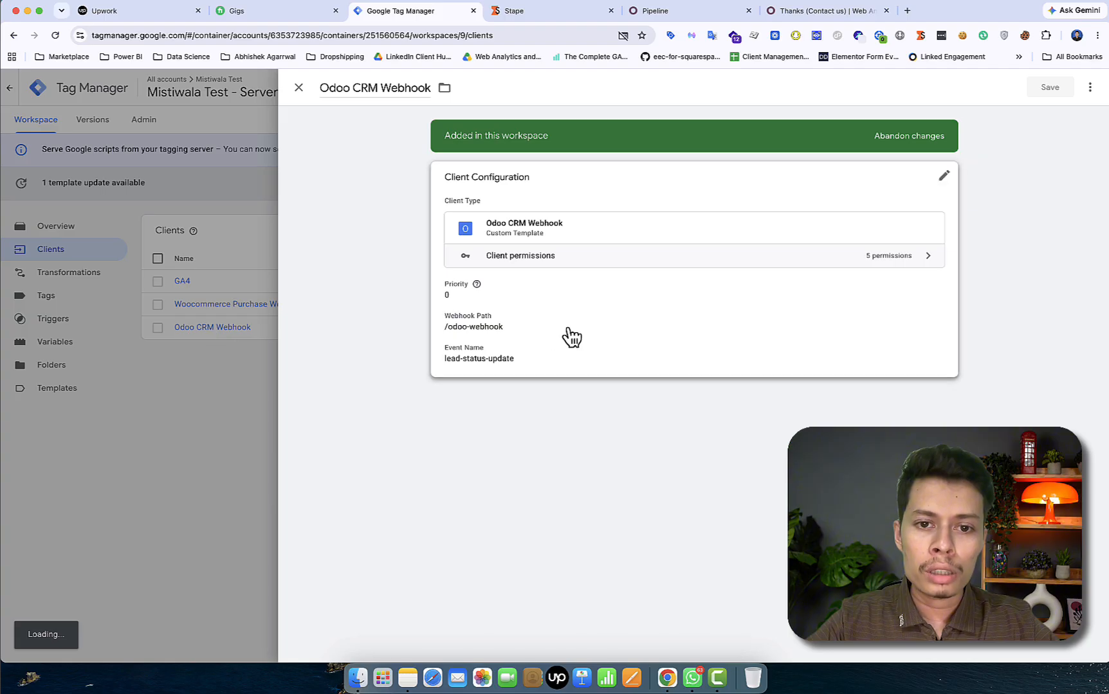
{"action": "left_click", "coordinate": [572, 312]}
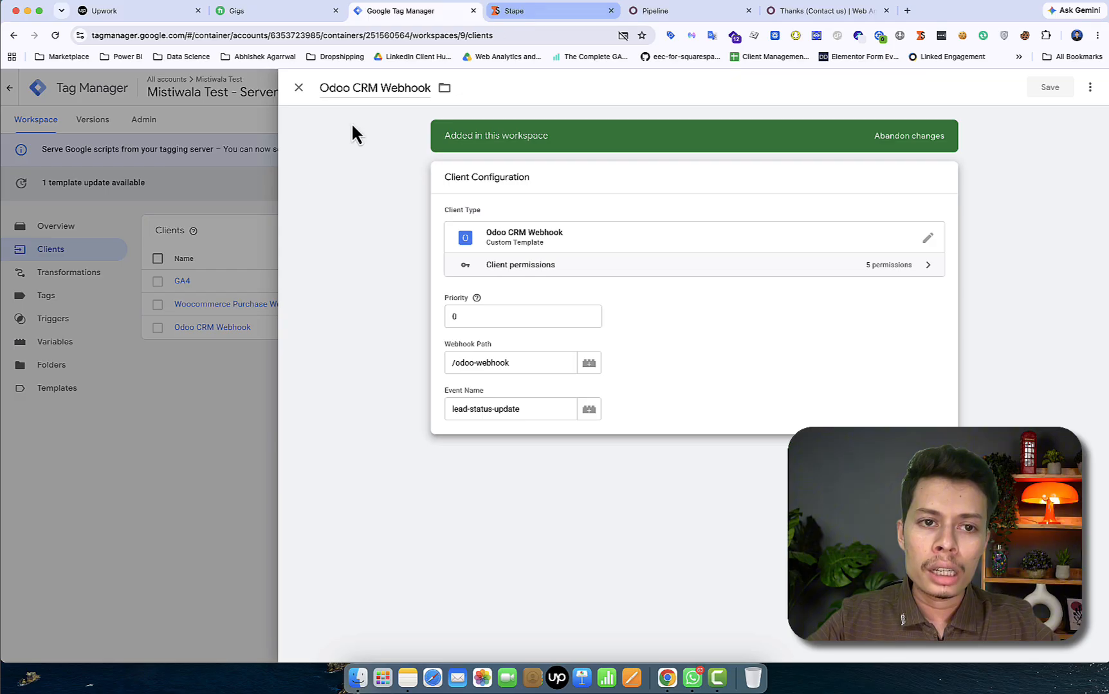
{"action": "left_click", "coordinate": [294, 166]}
{"action": "left_click", "coordinate": [220, 166]}
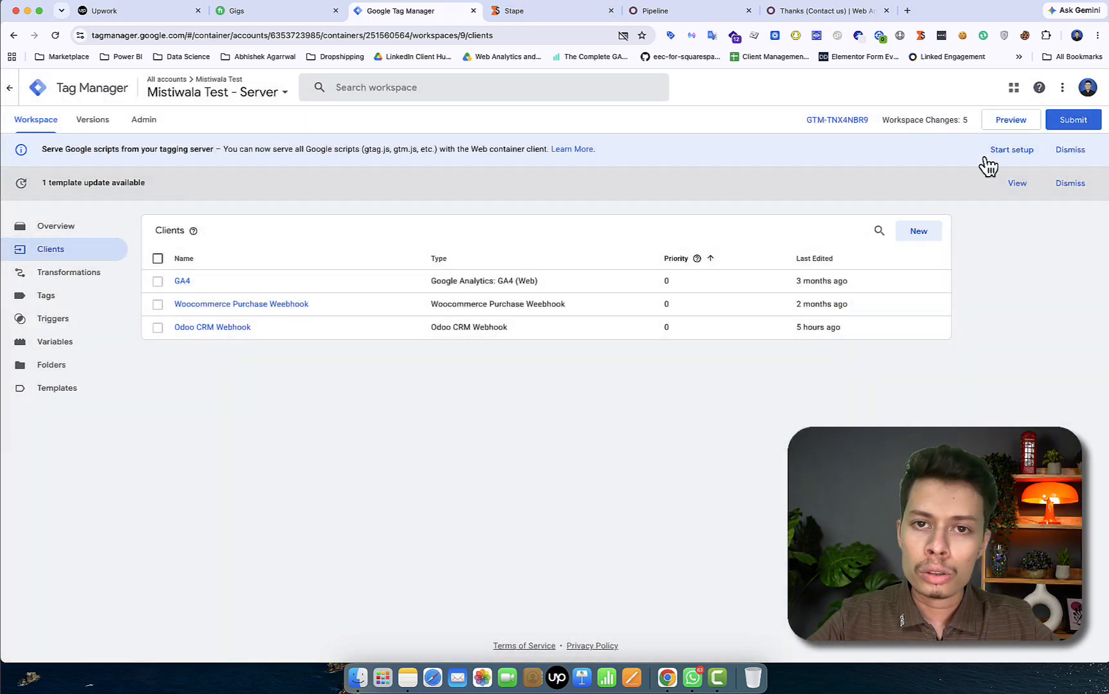
Launch the server Preview, then use Stape's sGTM Preview header config power-up for Mistiwala Server
{"action": "left_click", "coordinate": [1023, 118]}
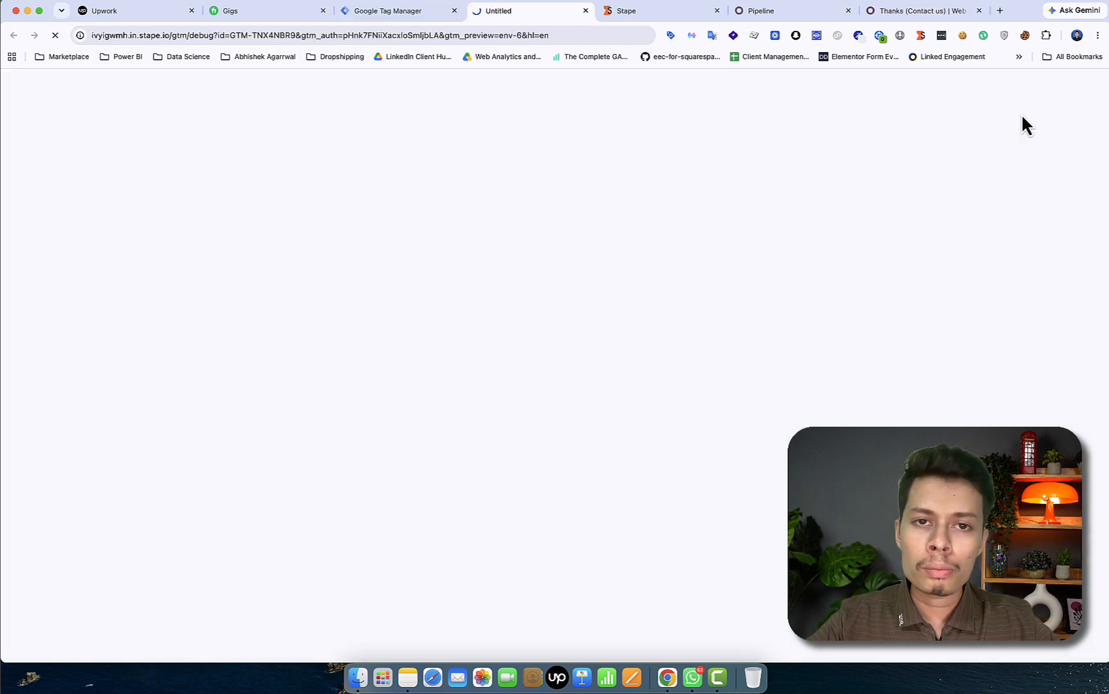
{"action": "left_click", "coordinate": [661, 13]}
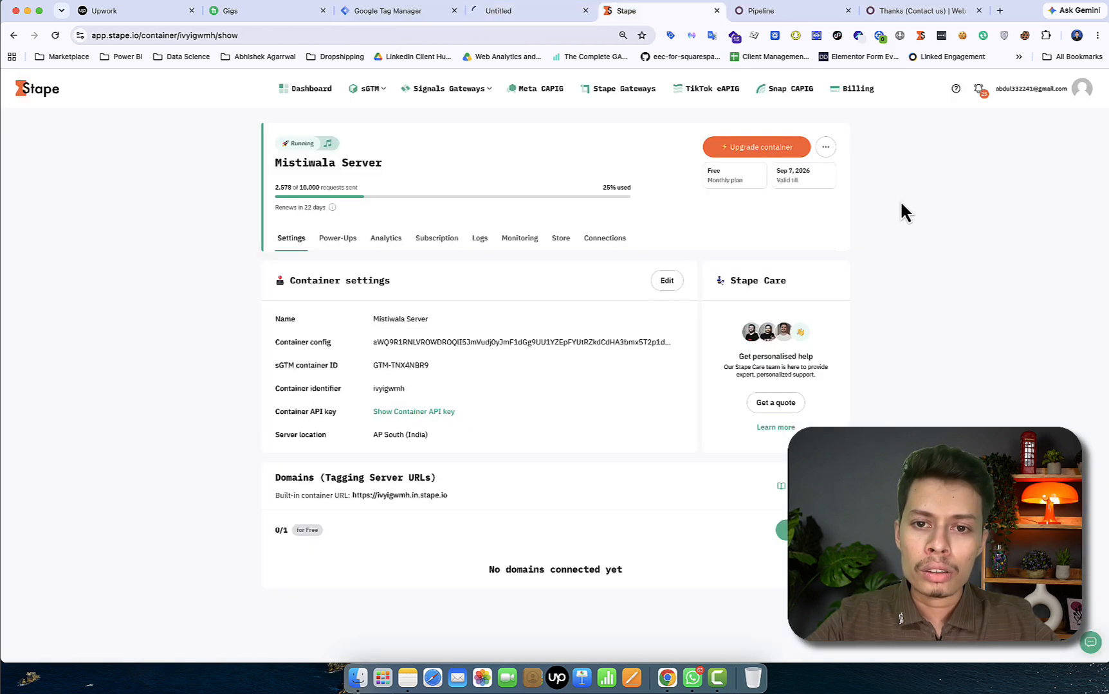
{"action": "left_click", "coordinate": [331, 241]}
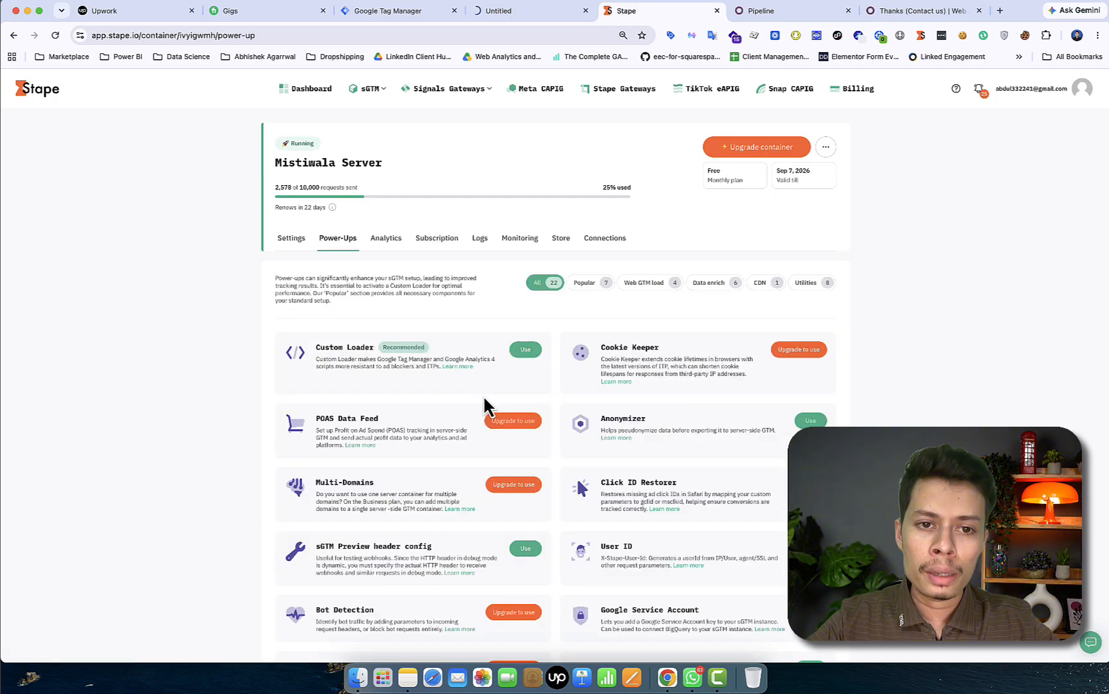
{"action": "scroll", "coordinate": [460, 490], "scroll_direction": "down", "scroll_amount": 3}
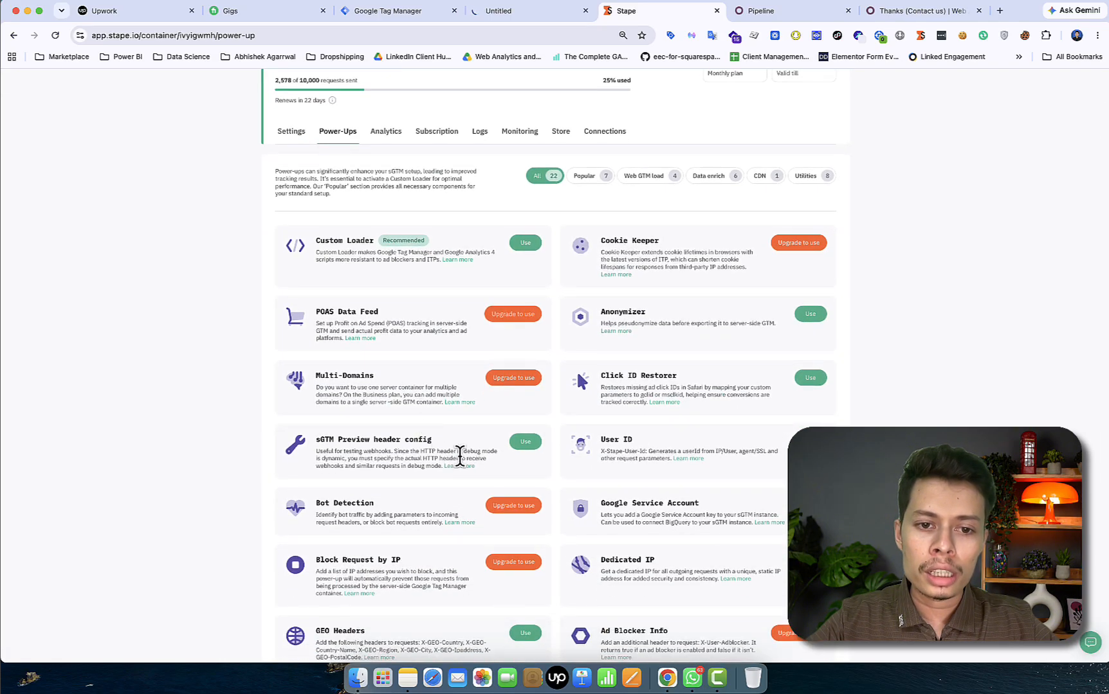
{"action": "left_click", "coordinate": [530, 445]}
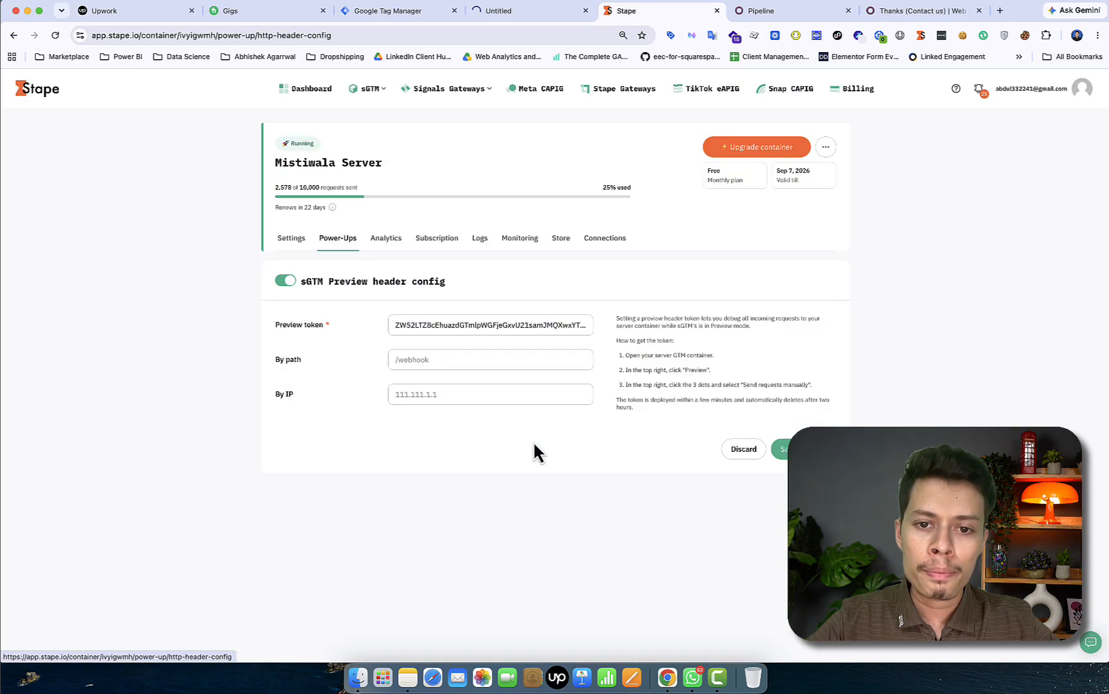
{"action": "left_click", "coordinate": [552, 13]}
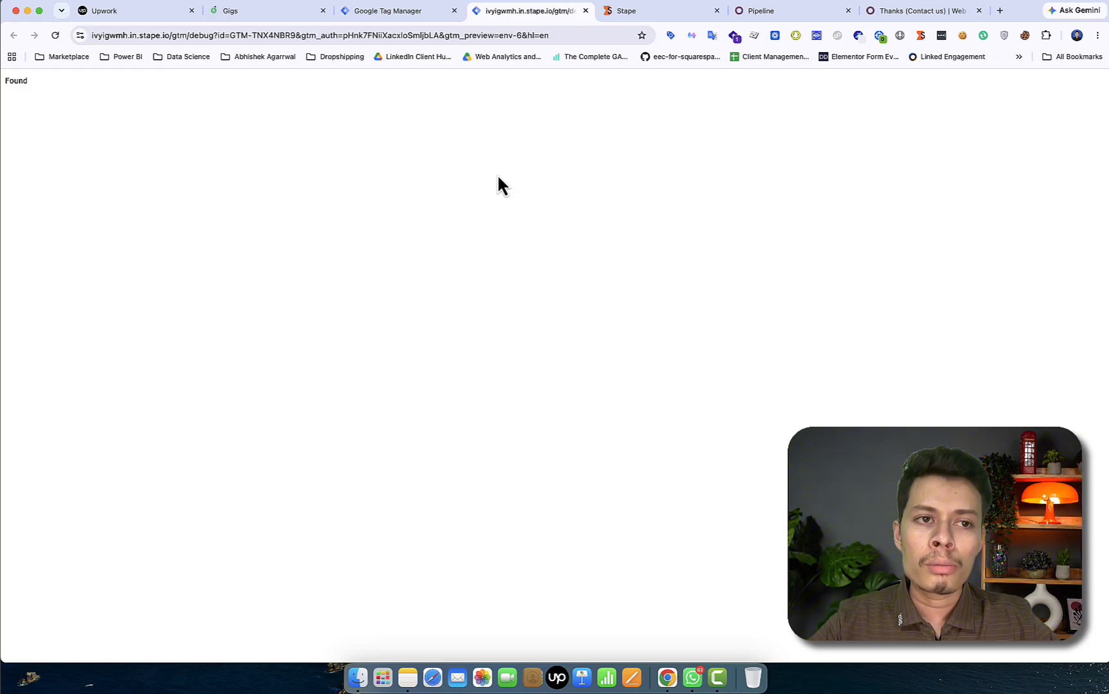
Reload the GTM-TNX4NBR9 debug view and copy the X-Gtm-Server-Preview header under Send requests manually
{"action": "left_click", "coordinate": [54, 36]}
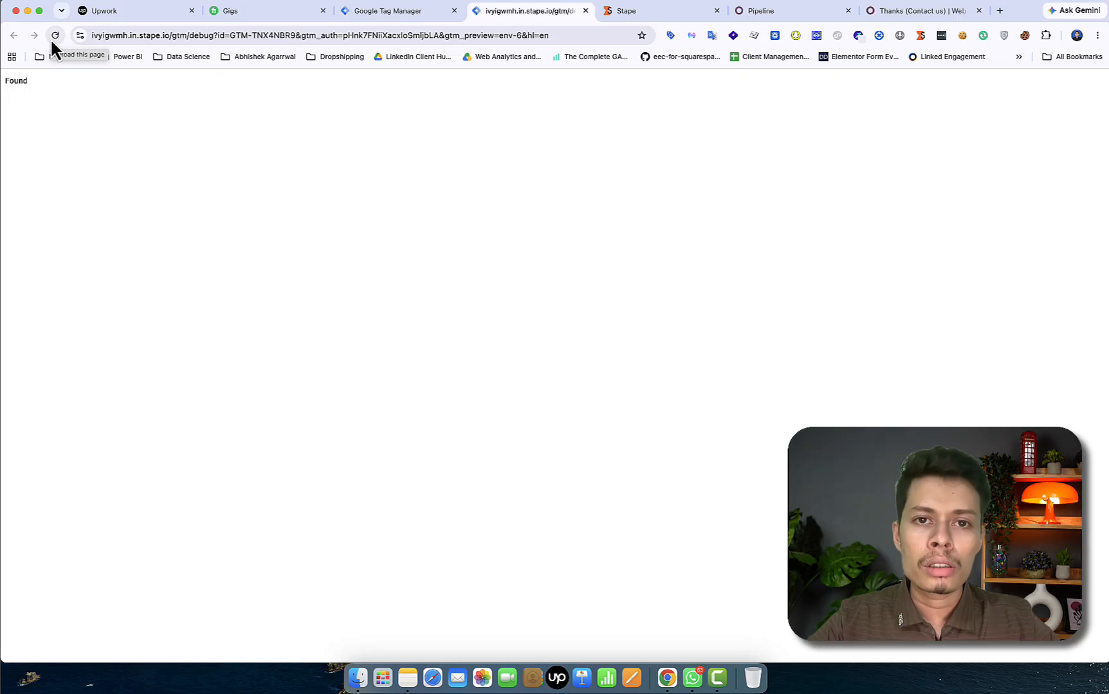
{"action": "left_click", "coordinate": [54, 36]}
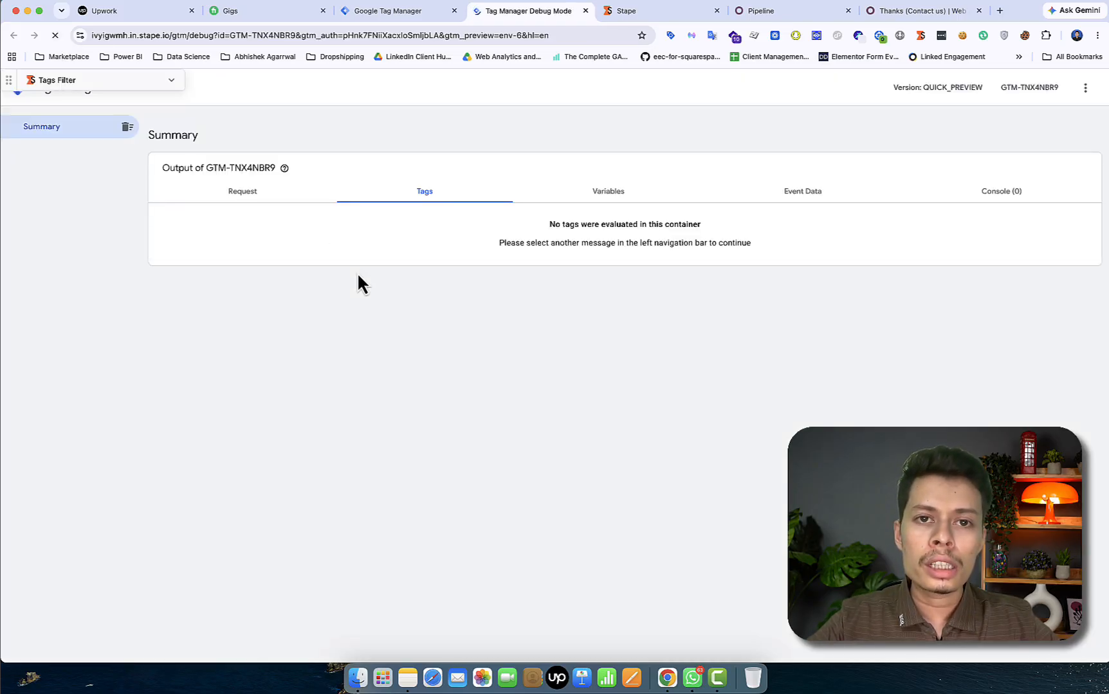
{"action": "left_click", "coordinate": [1085, 88]}
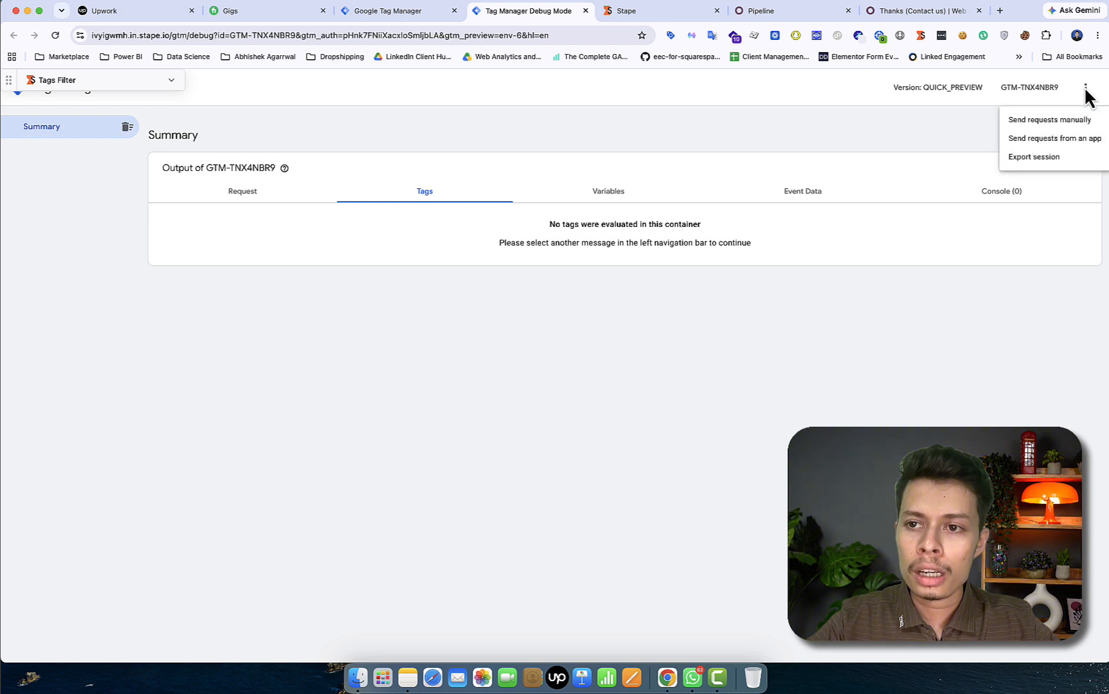
{"action": "left_click", "coordinate": [1046, 123]}
{"action": "left_click", "coordinate": [701, 289]}
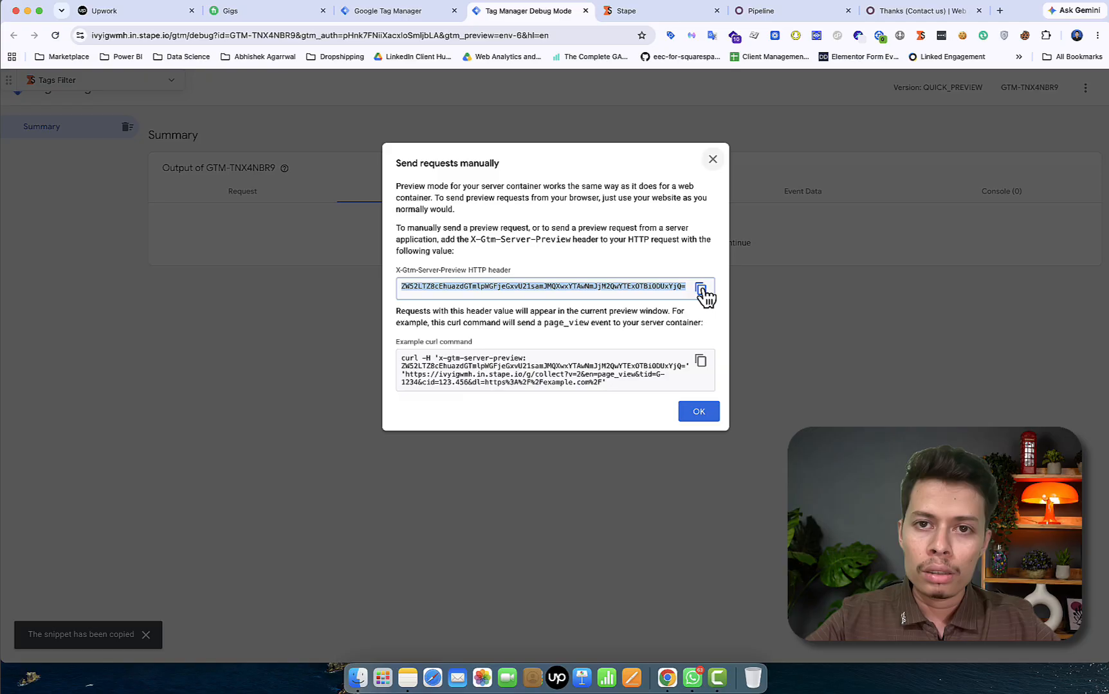
Replace Stape's Preview token with the copied X-Gtm-Server-Preview value and save
{"action": "left_click", "coordinate": [653, 13]}
{"action": "triple_click", "coordinate": [457, 325]}
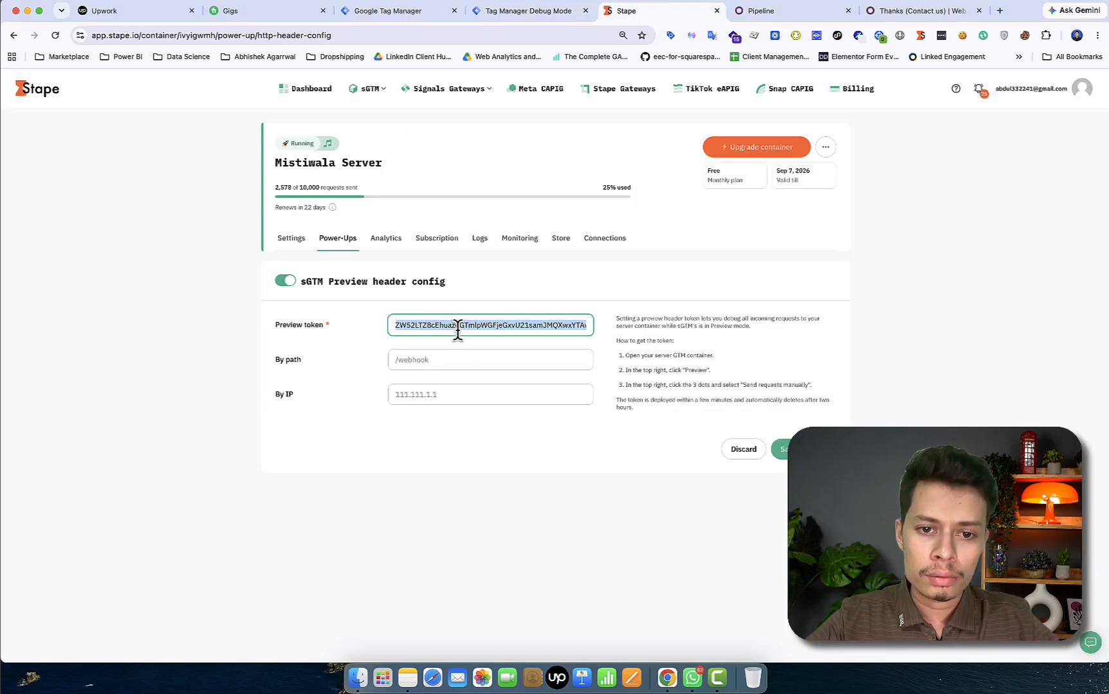
{"action": "key", "text": "super+v"}
{"action": "left_click", "coordinate": [782, 449]}
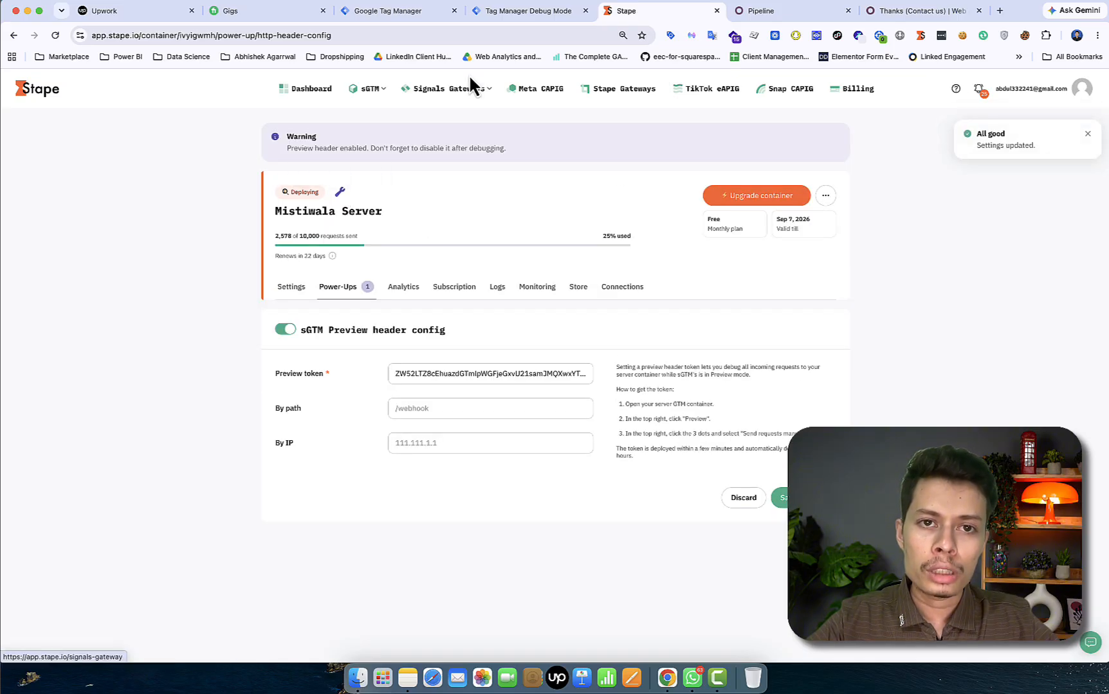
Dismiss the debug view's manual-requests notice, then reload Stape at normal zoom to confirm Deploying
{"action": "left_click", "coordinate": [771, 13]}
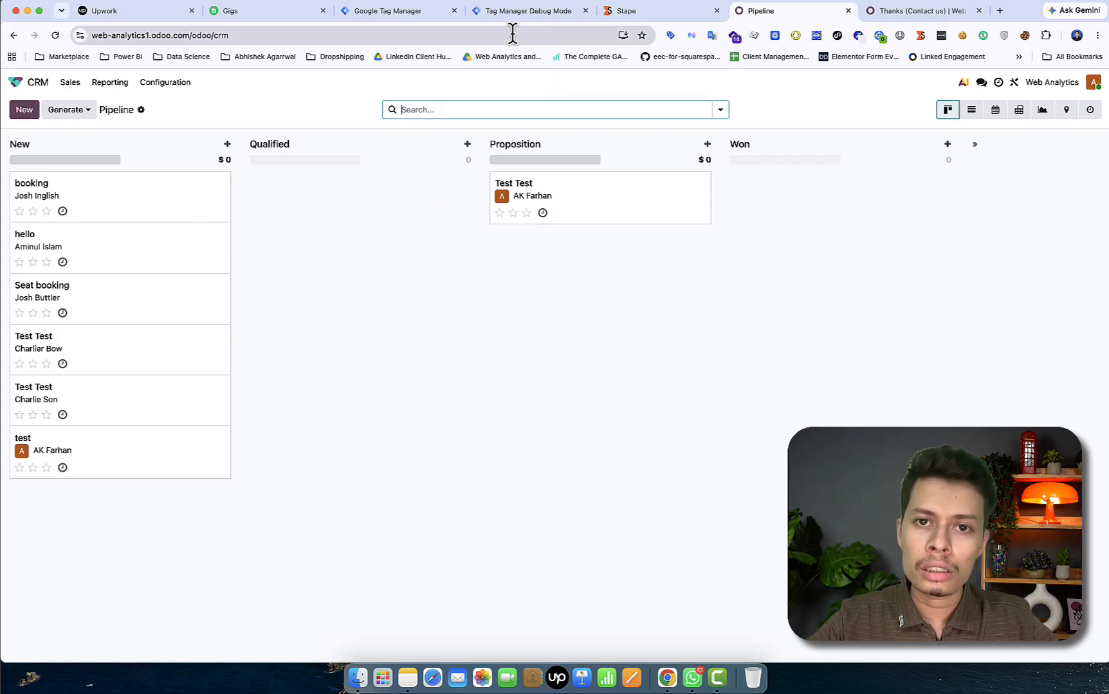
{"action": "left_click", "coordinate": [538, 11]}
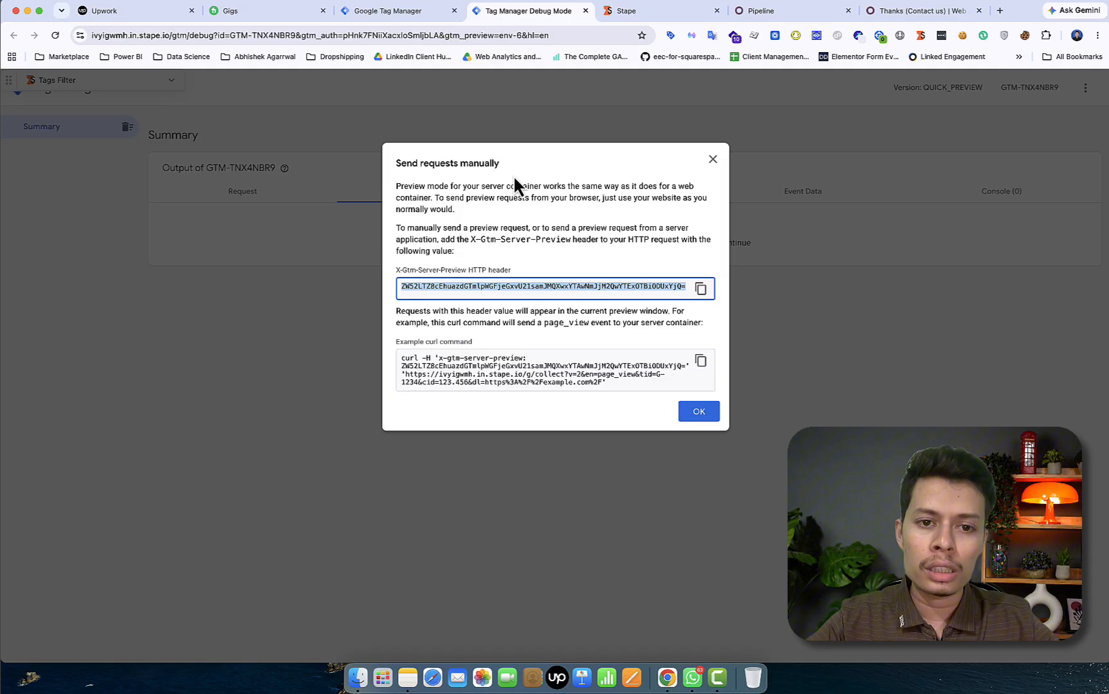
{"action": "left_click", "coordinate": [712, 160]}
{"action": "left_click", "coordinate": [639, 14]}
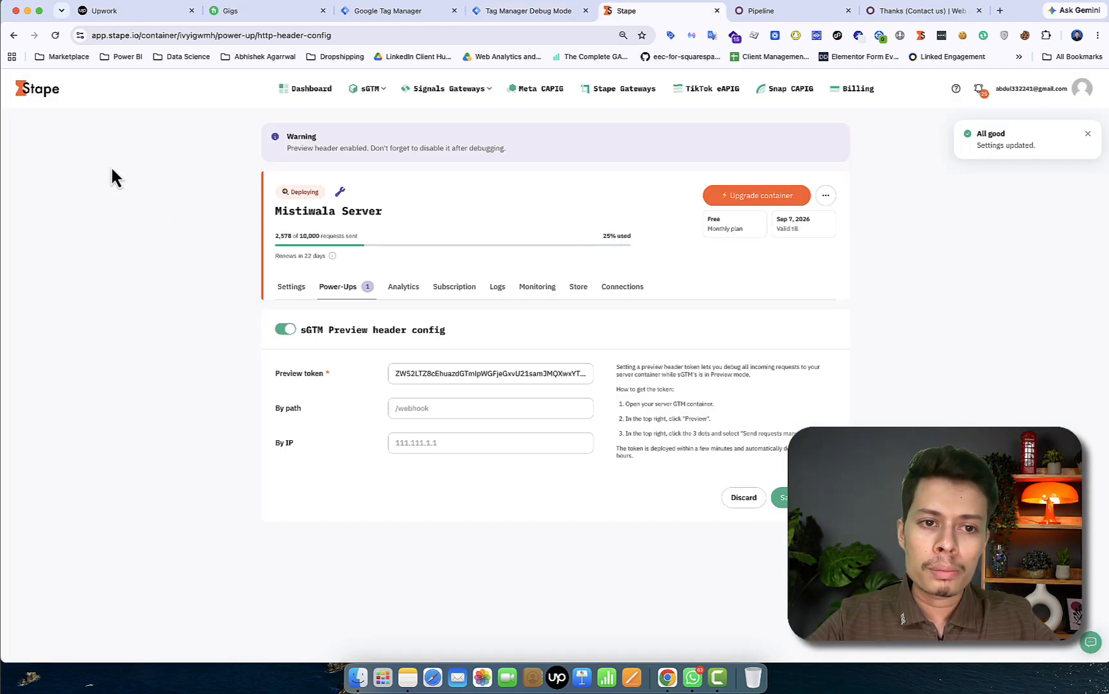
{"action": "left_click", "coordinate": [54, 36]}
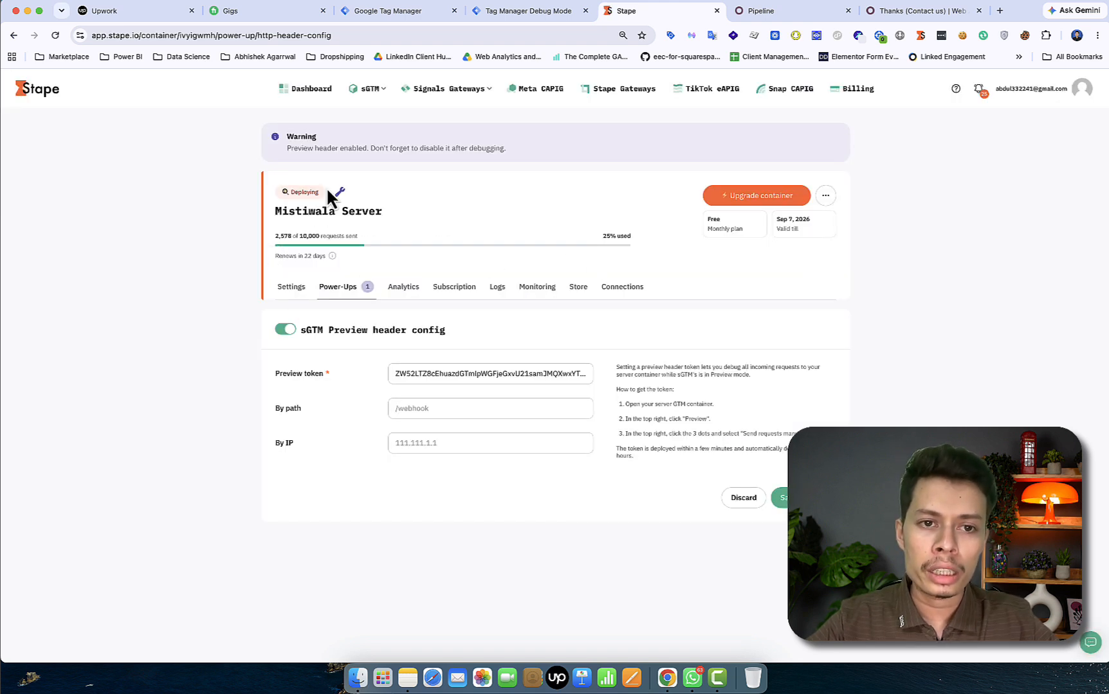
{"action": "scroll", "coordinate": [702, 439], "scroll_direction": "up", "scroll_amount": 3}
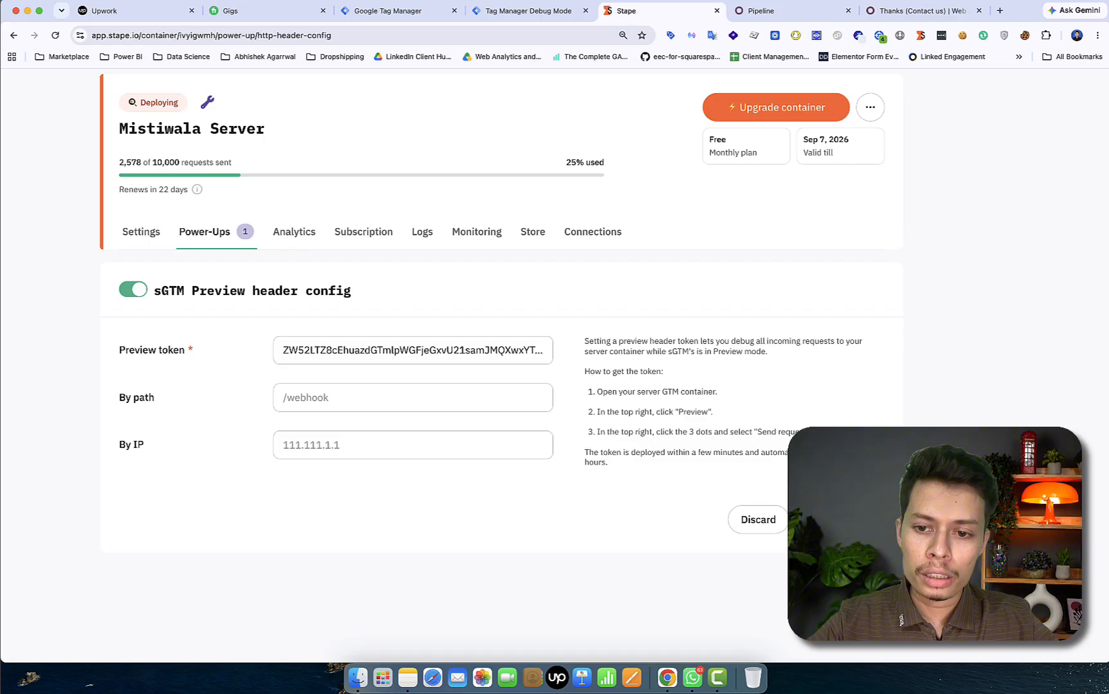
{"action": "key", "text": "super+minus"}
{"action": "key", "text": "super+minus"}
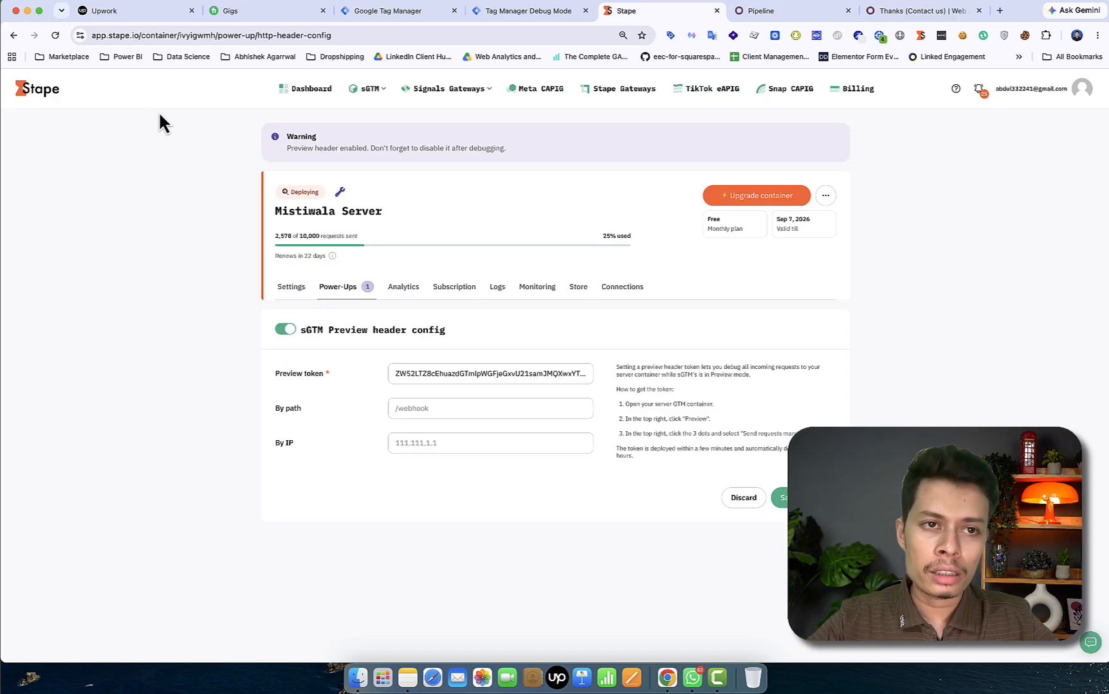
{"action": "left_click", "coordinate": [55, 36]}
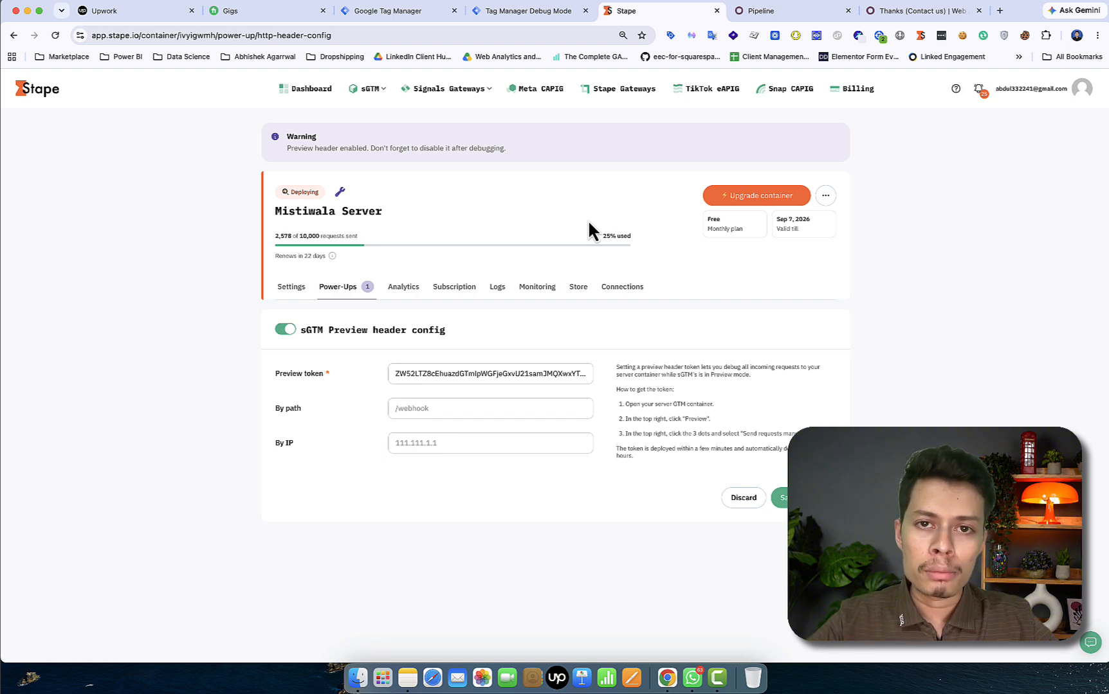
Refresh Mistiwala Server in Stape until it shows Running, then clear the debug view's manual-requests notice
{"action": "left_click", "coordinate": [537, 11]}
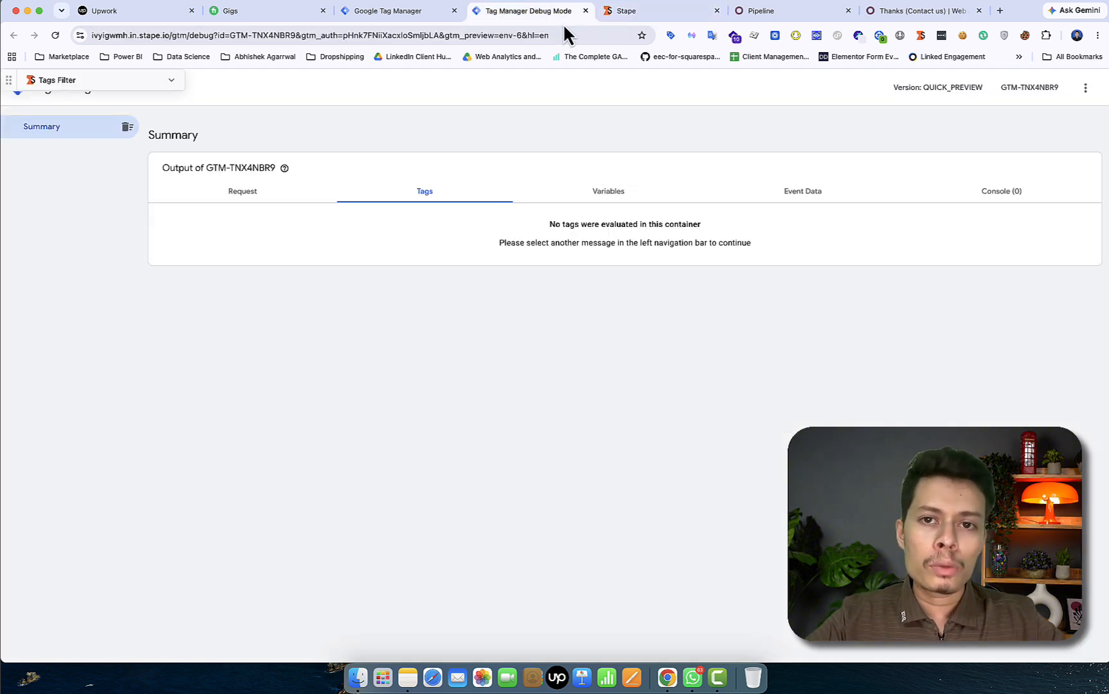
{"action": "left_click", "coordinate": [634, 14]}
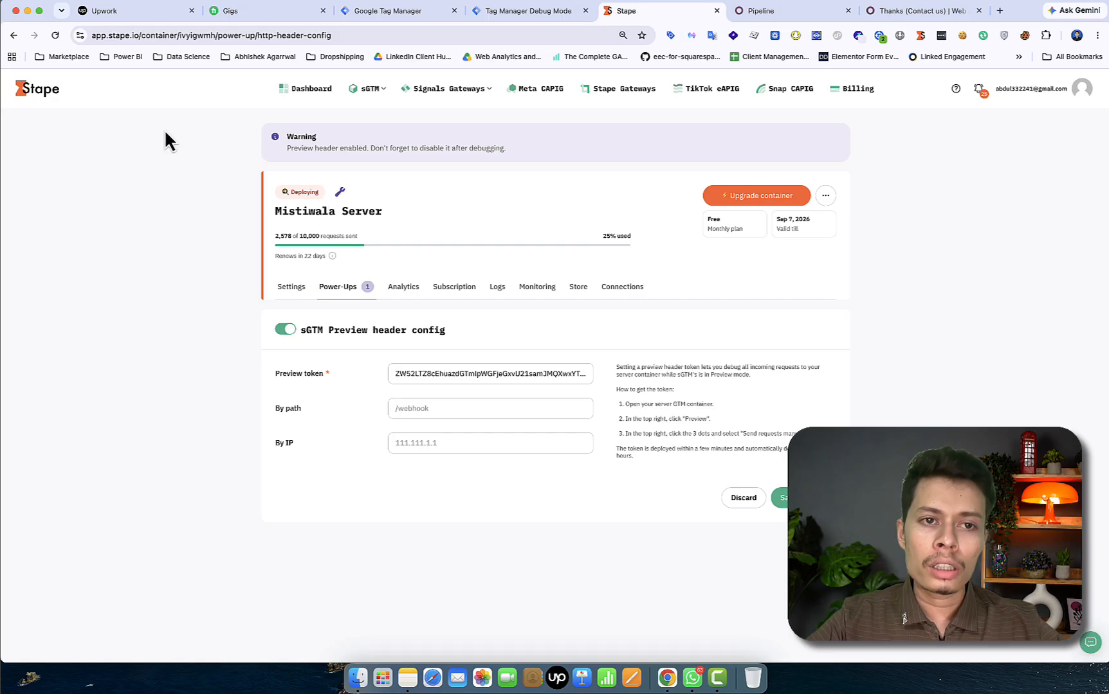
{"action": "left_click", "coordinate": [58, 37]}
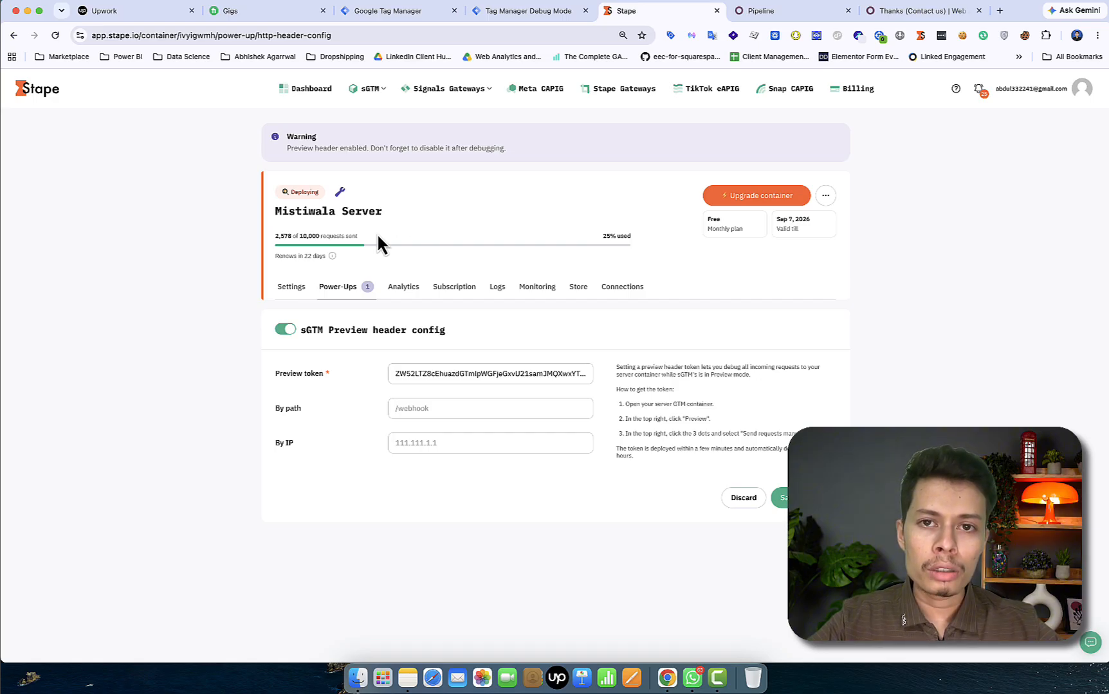
{"action": "mouse_move", "coordinate": [340, 196]}
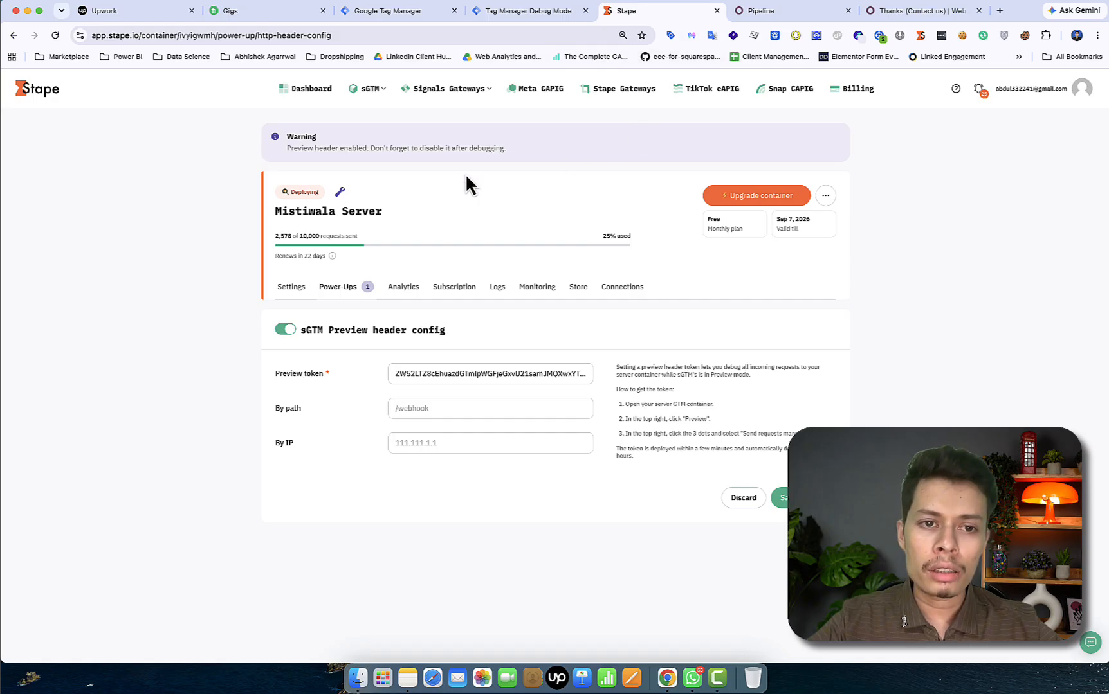
{"action": "left_click", "coordinate": [56, 35]}
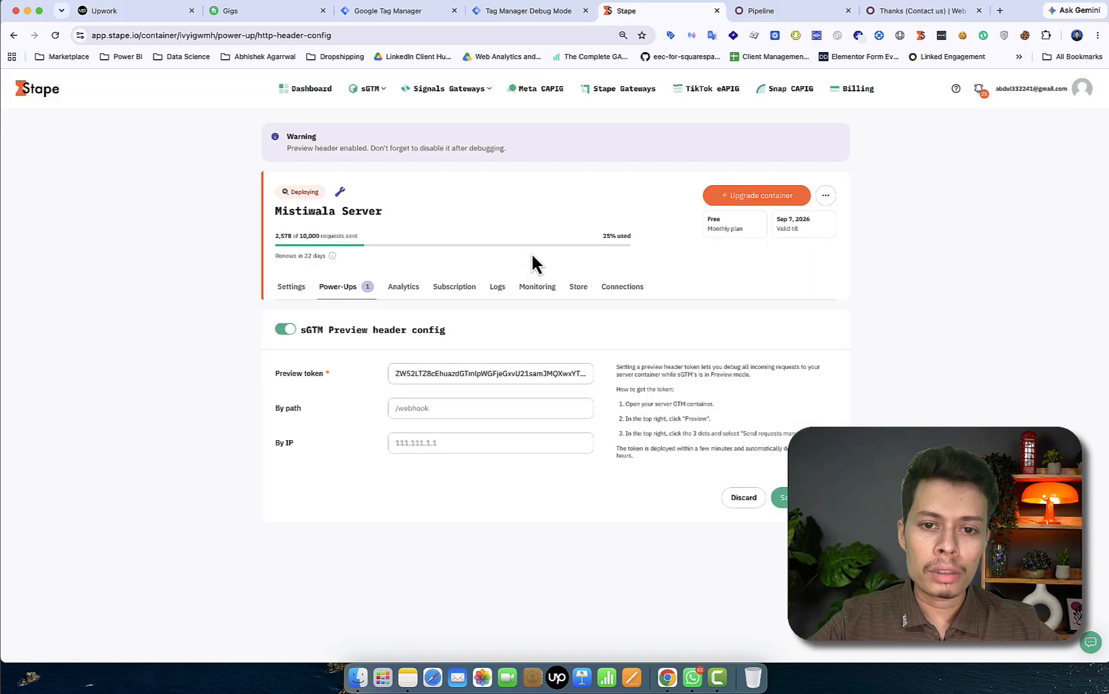
{"action": "left_click", "coordinate": [893, 3]}
{"action": "left_click", "coordinate": [891, 25]}
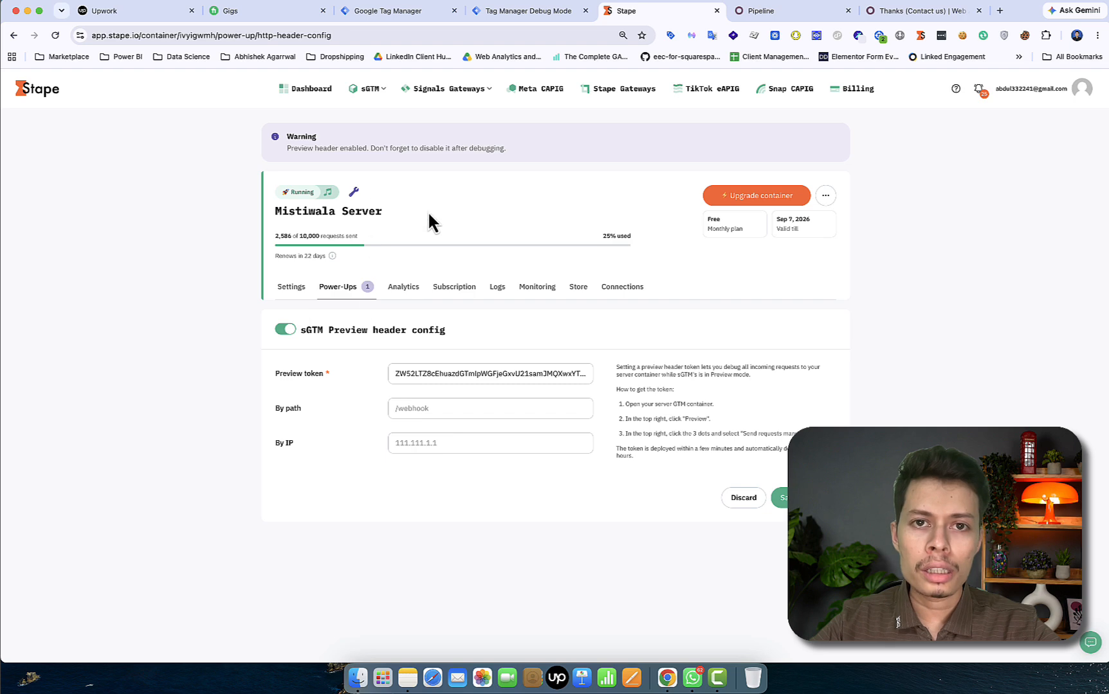
{"action": "left_click", "coordinate": [524, 14]}
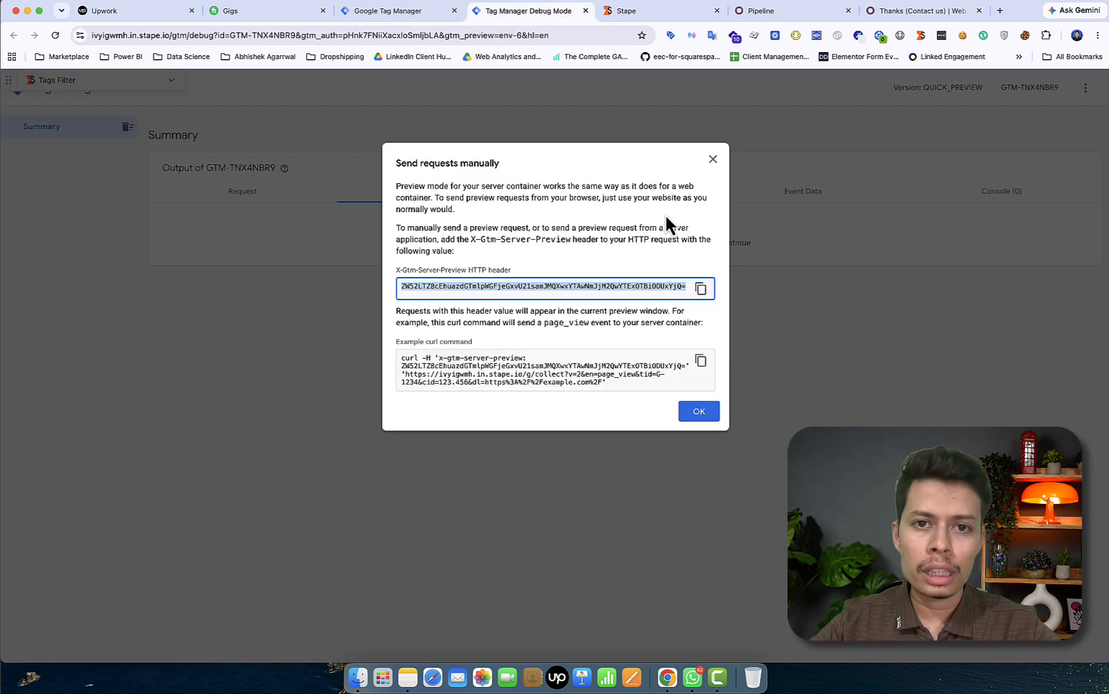
{"action": "left_click", "coordinate": [714, 160]}
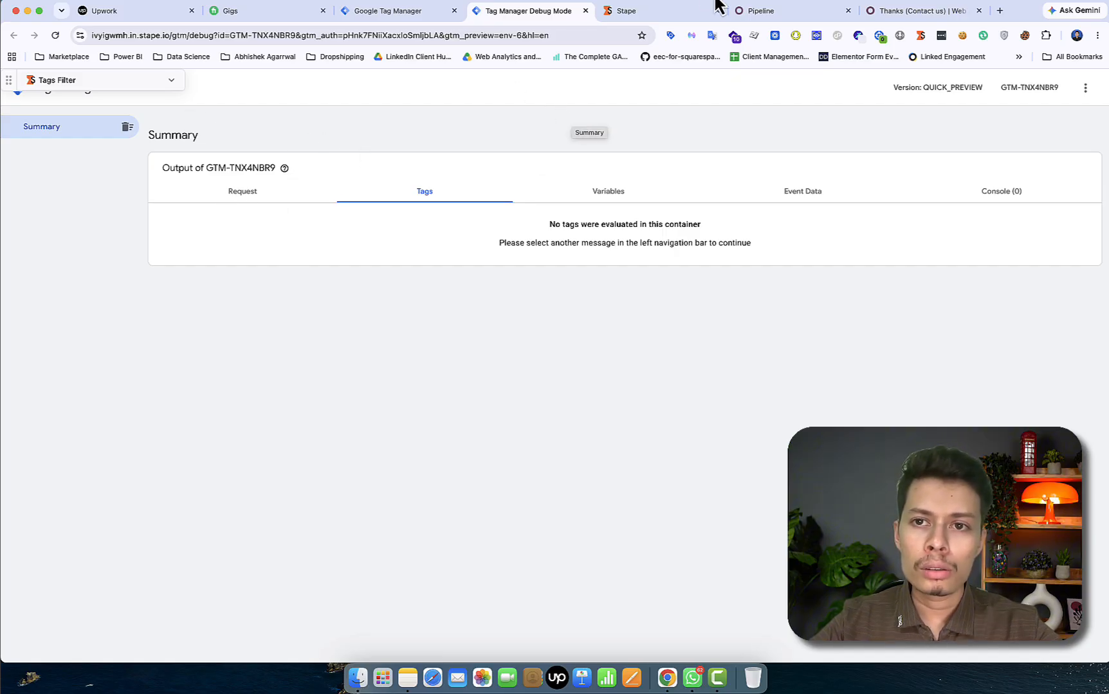
Drag the booking lead from New to Qualified in Odoo, then return to the debug preview
{"action": "left_click", "coordinate": [789, 18]}
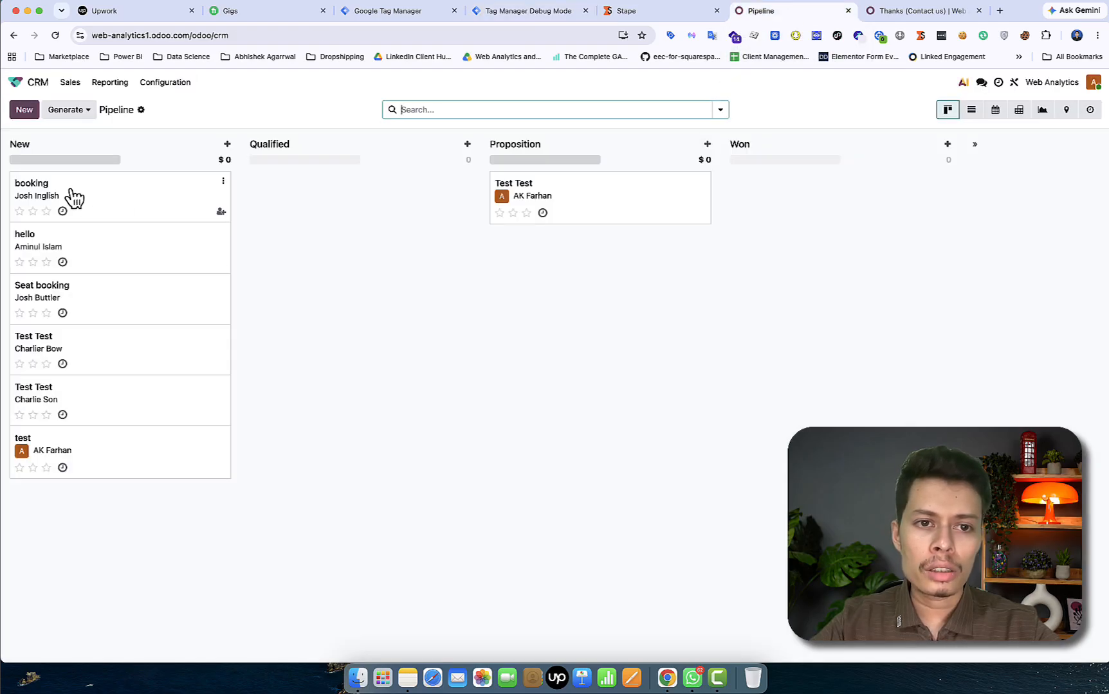
{"action": "left_click_drag", "start_coordinate": [74, 197], "coordinate": [315, 187]}
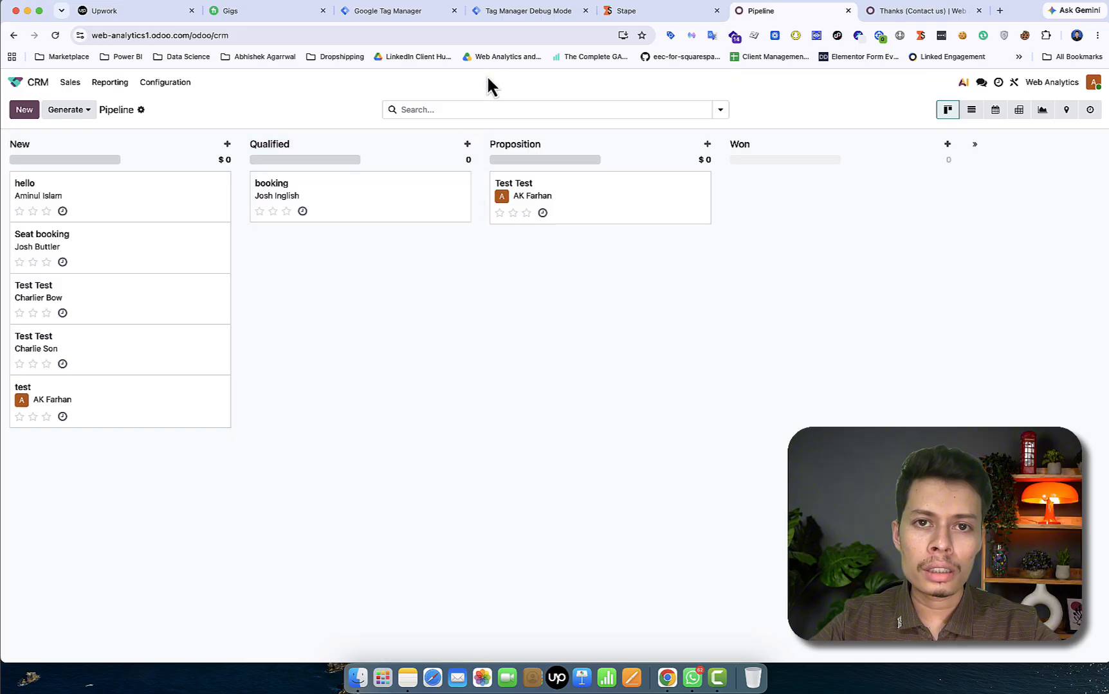
{"action": "left_click", "coordinate": [508, 11]}
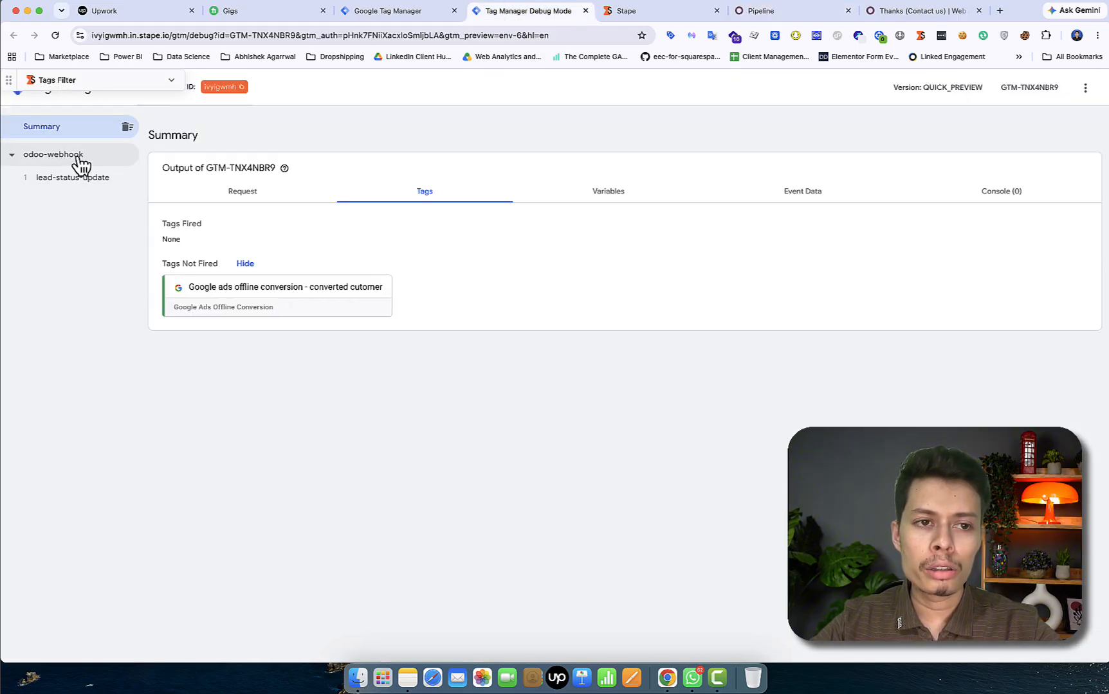
Show lead-status-update's Event Data: deal_stage Qualified, lead_id 7, plus GCLID, FBCLID, GBRAID, WBRAID values
{"action": "left_click", "coordinate": [74, 181]}
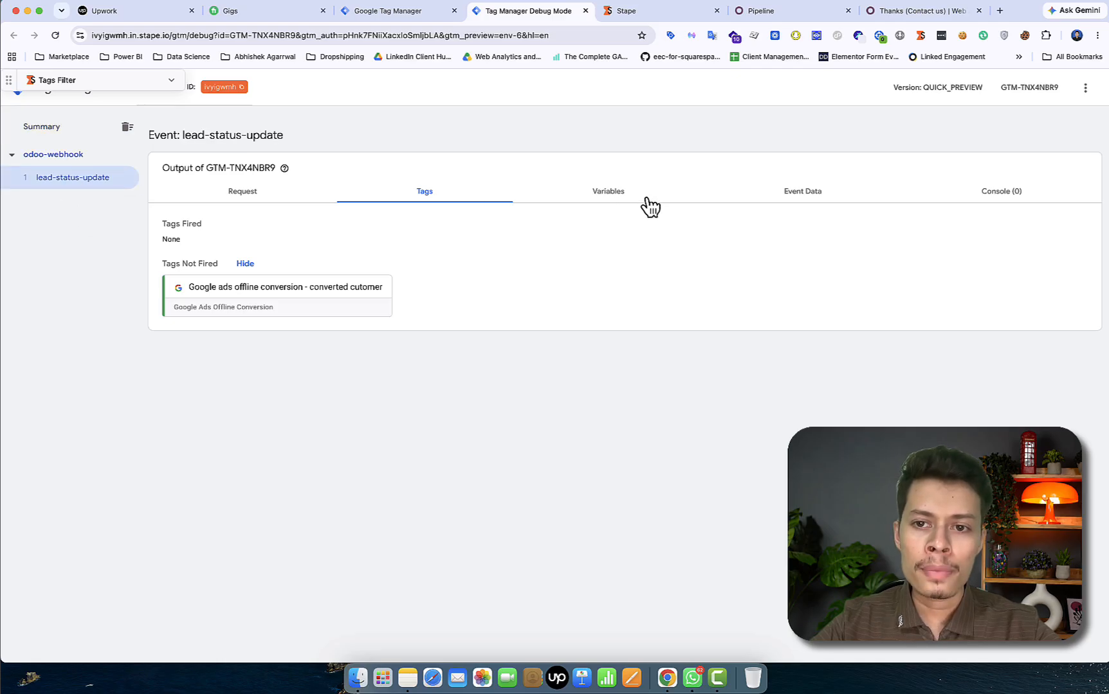
{"action": "left_click", "coordinate": [798, 193]}
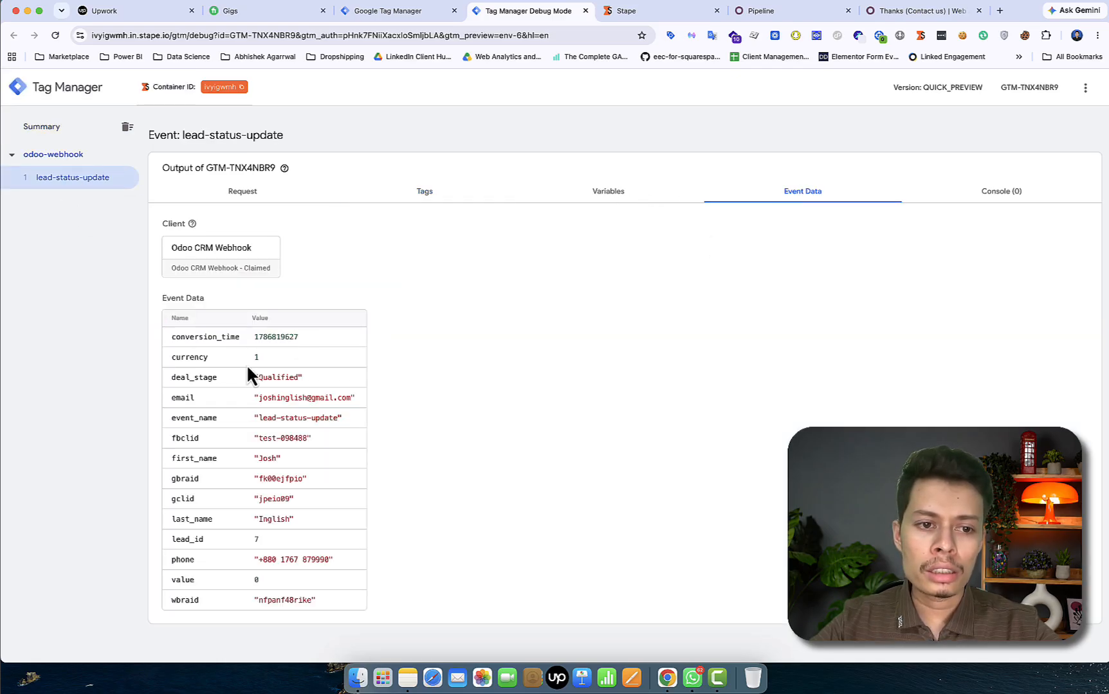
{"action": "scroll", "coordinate": [210, 382], "scroll_direction": "up", "scroll_amount": 4}
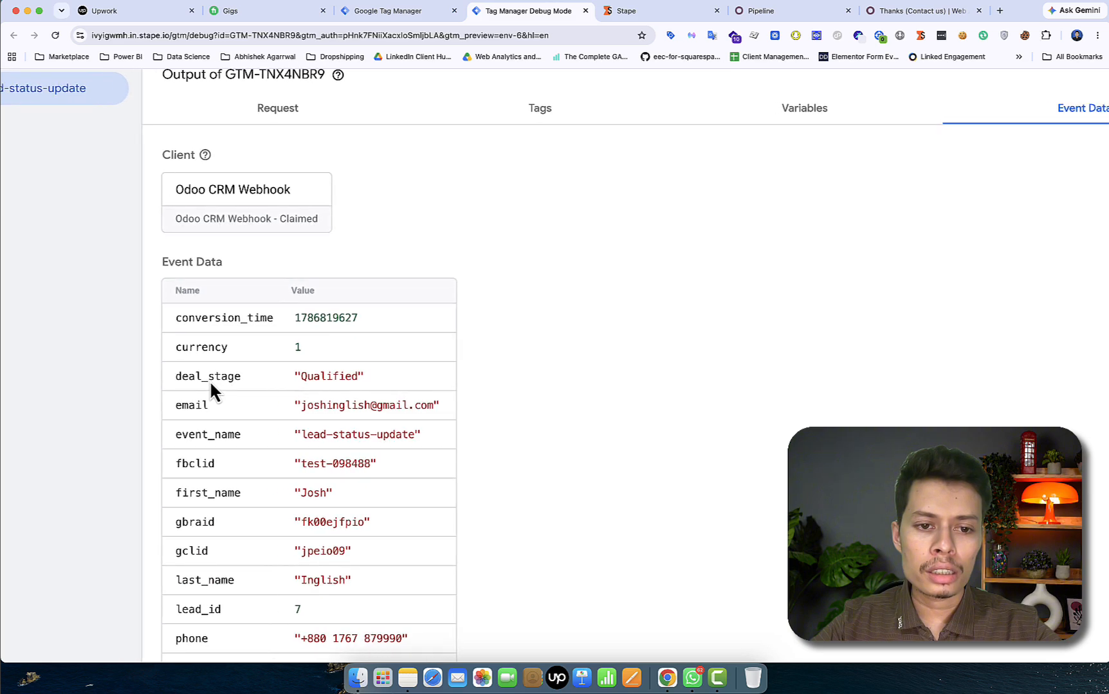
{"action": "scroll", "coordinate": [209, 382], "scroll_direction": "left", "scroll_amount": 2}
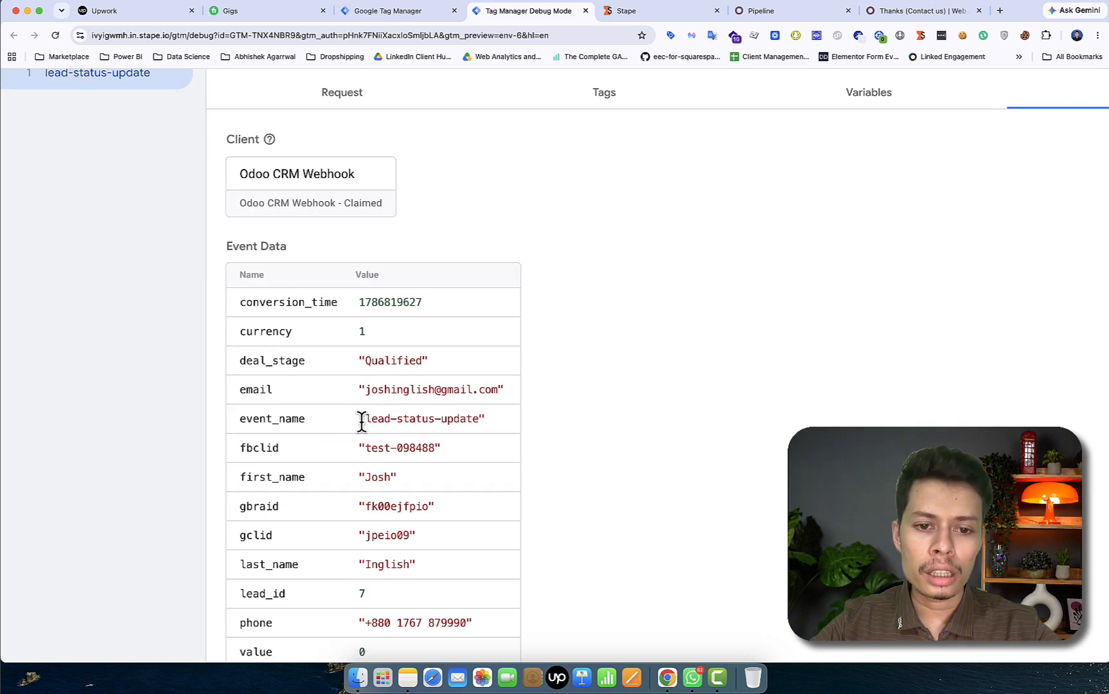
{"action": "scroll", "coordinate": [287, 411], "scroll_direction": "down", "scroll_amount": 2}
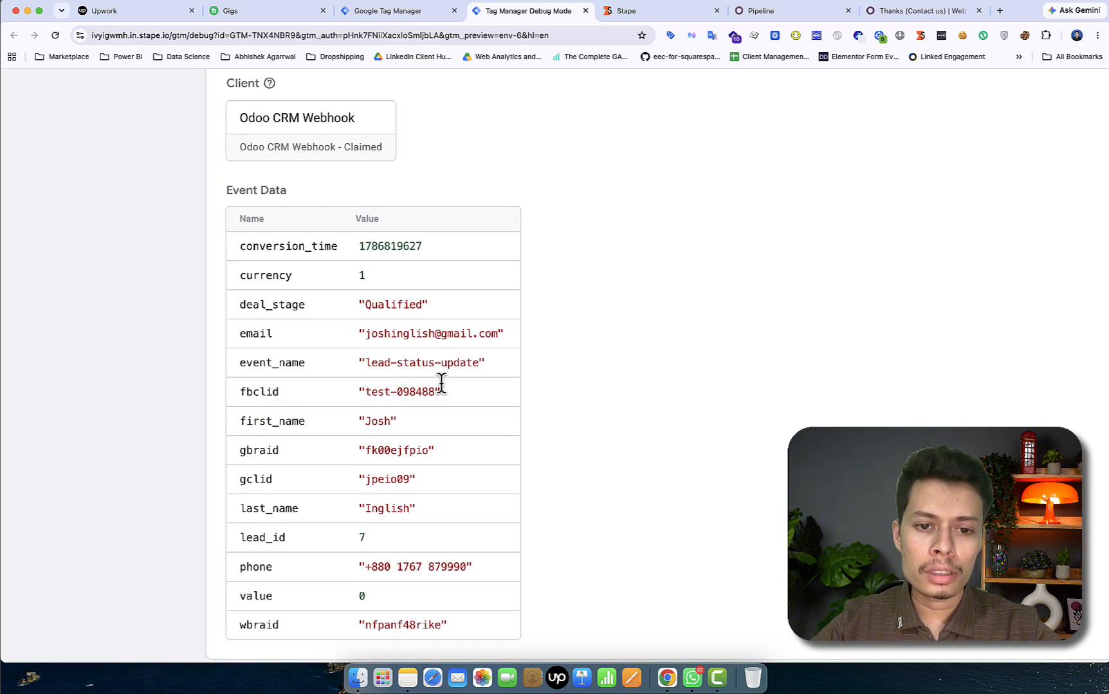
{"action": "scroll", "coordinate": [395, 393], "scroll_direction": "down", "scroll_amount": 2}
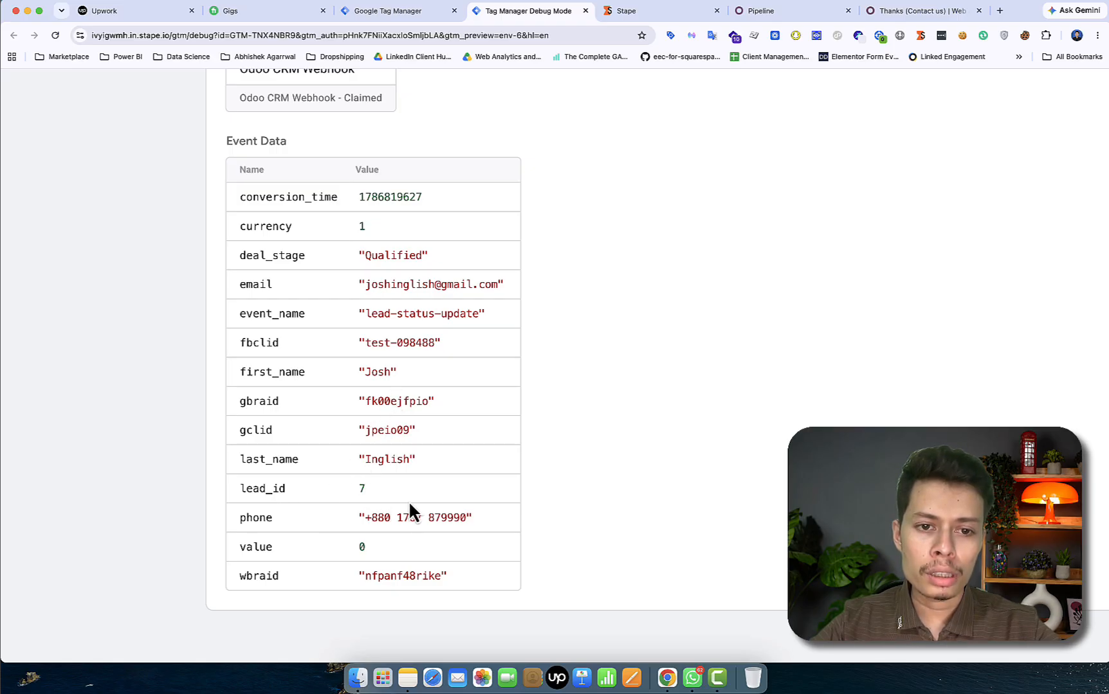
{"action": "scroll", "coordinate": [407, 522], "scroll_direction": "down", "scroll_amount": 1}
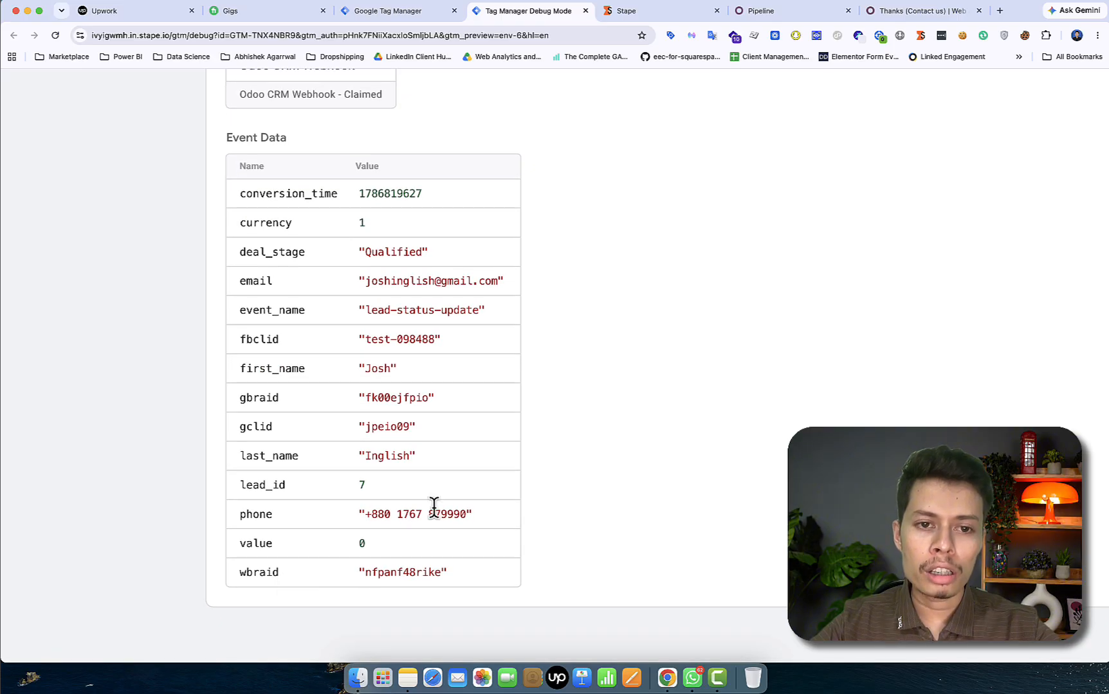
{"action": "key", "text": "super+minus"}
{"action": "key", "text": "super+minus"}
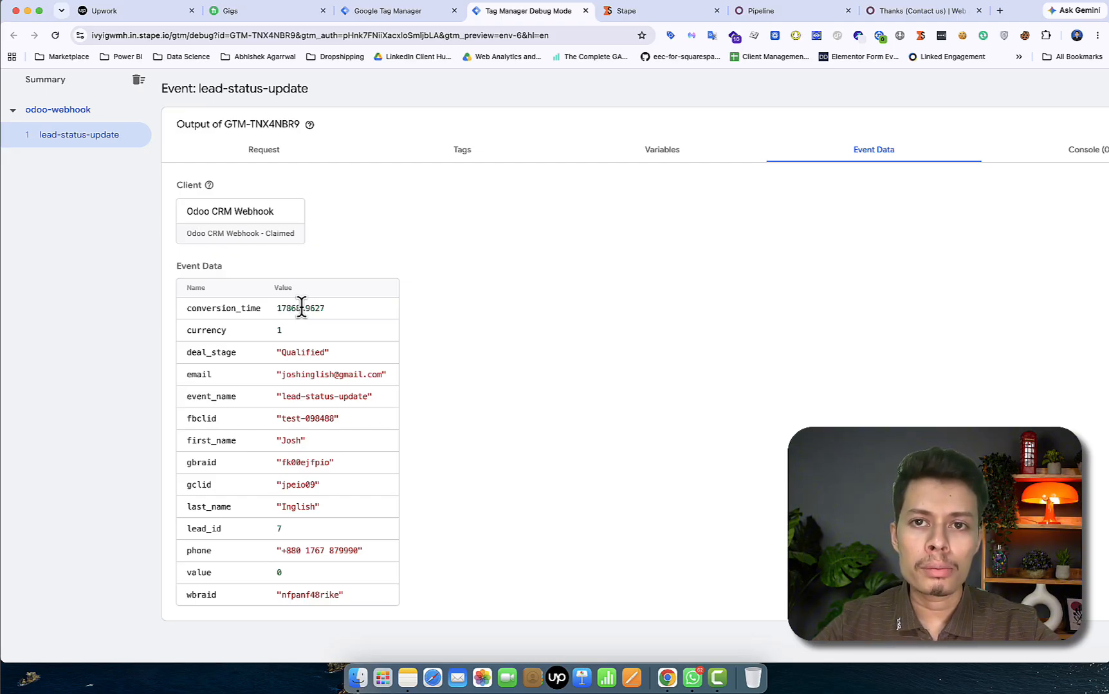
Review the event's resolved Variables, including the UTC conversion time value
{"action": "left_click", "coordinate": [665, 154]}
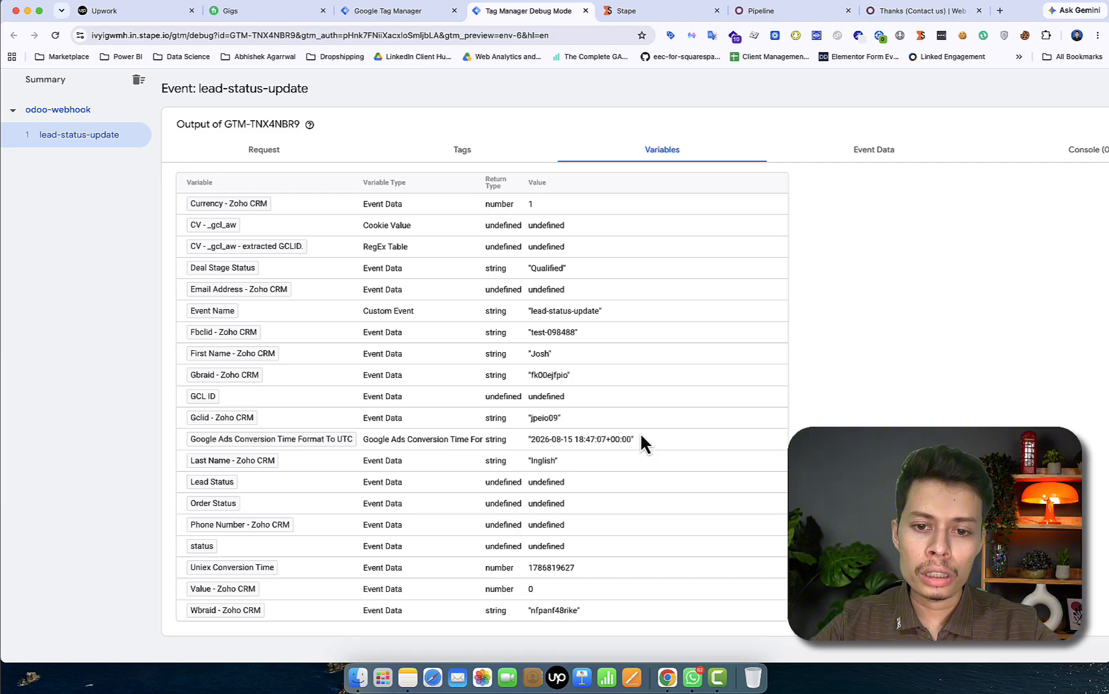
{"action": "left_click_drag", "start_coordinate": [632, 441], "coordinate": [564, 444]}
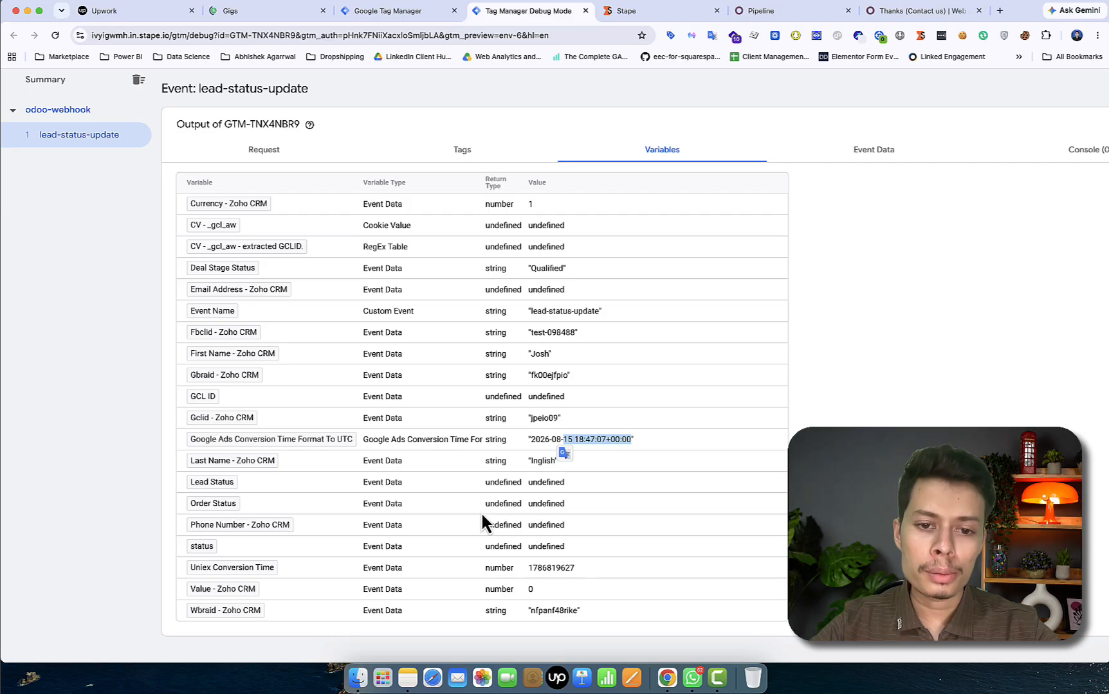
{"action": "left_click", "coordinate": [572, 440]}
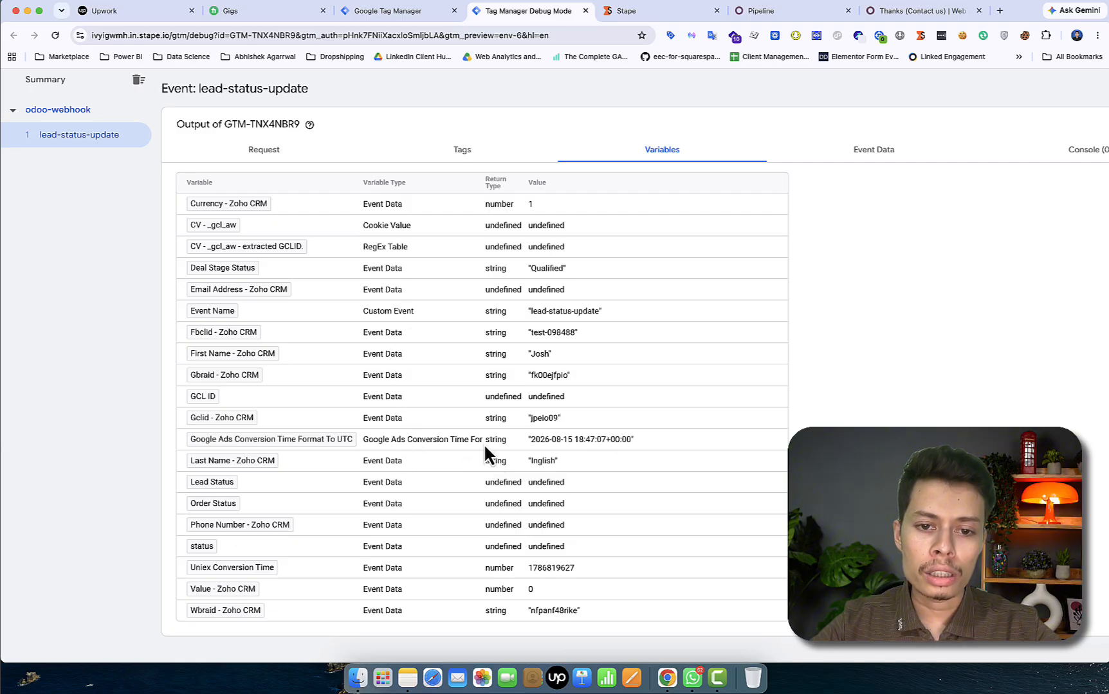
{"action": "scroll", "coordinate": [497, 318], "scroll_direction": "up", "scroll_amount": 2}
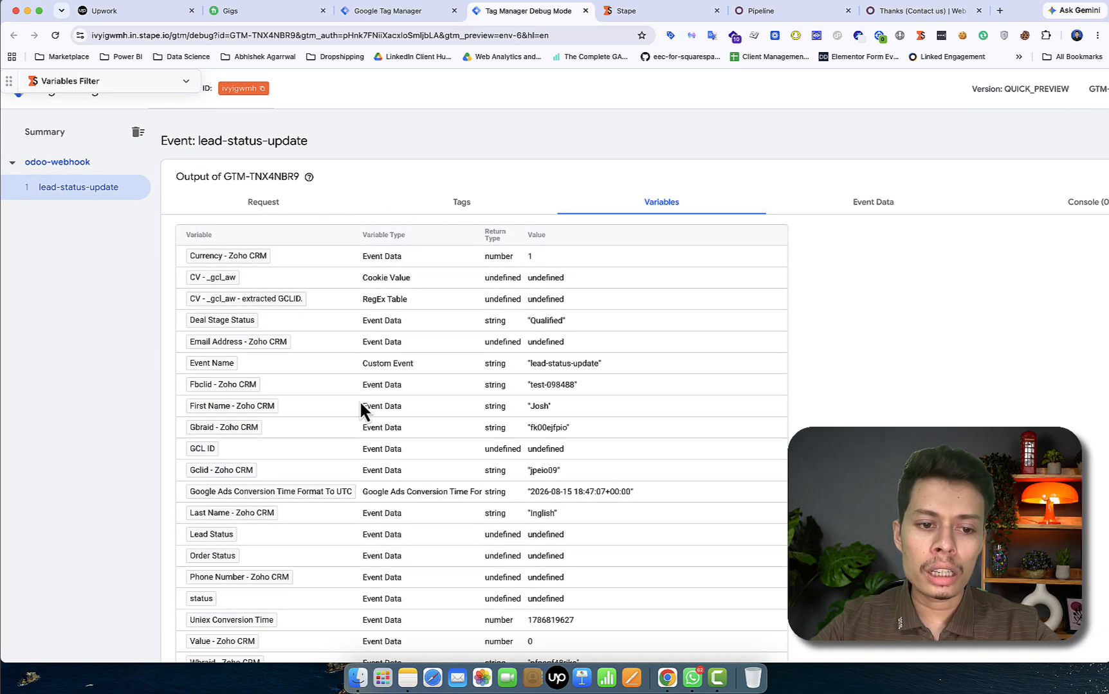
{"action": "scroll", "coordinate": [359, 402], "scroll_direction": "down", "scroll_amount": 2}
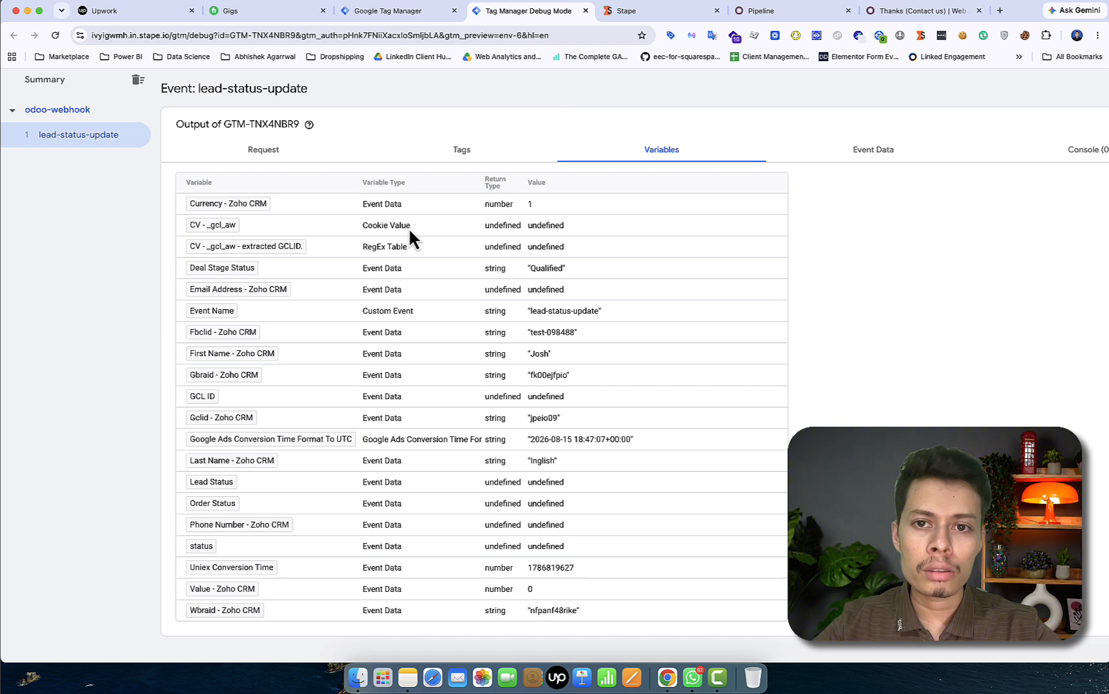
{"action": "scroll", "coordinate": [408, 228], "scroll_direction": "up", "scroll_amount": 2}
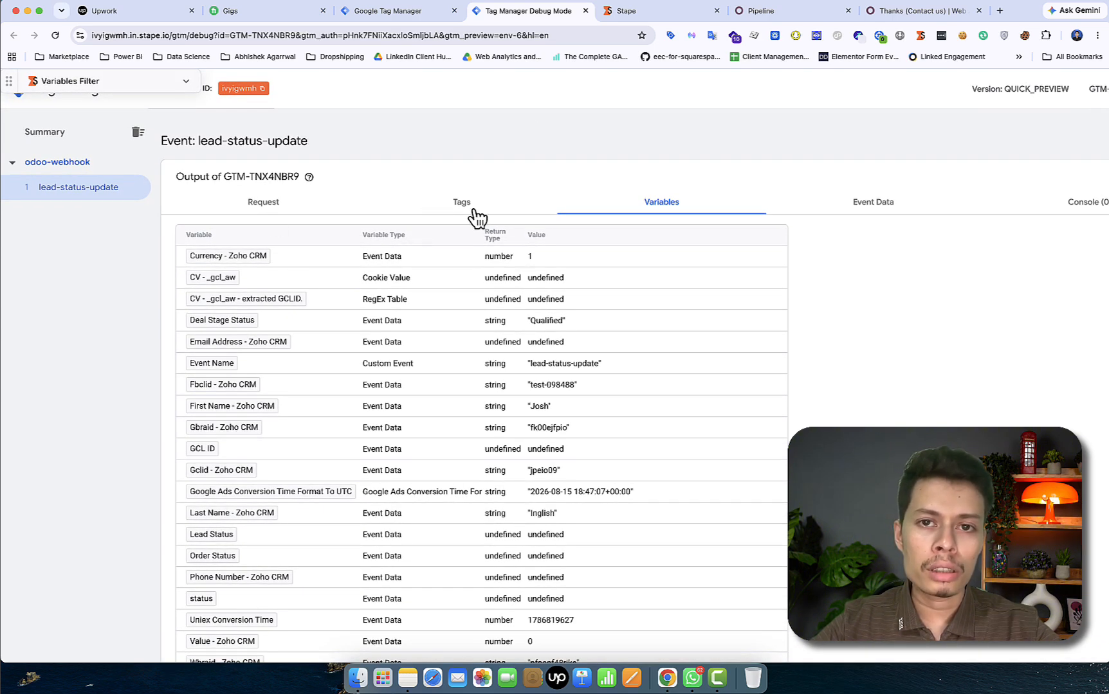
Drag the booking lead from Qualified to Won in Odoo, then return to the debug preview
{"action": "left_click", "coordinate": [792, 13]}
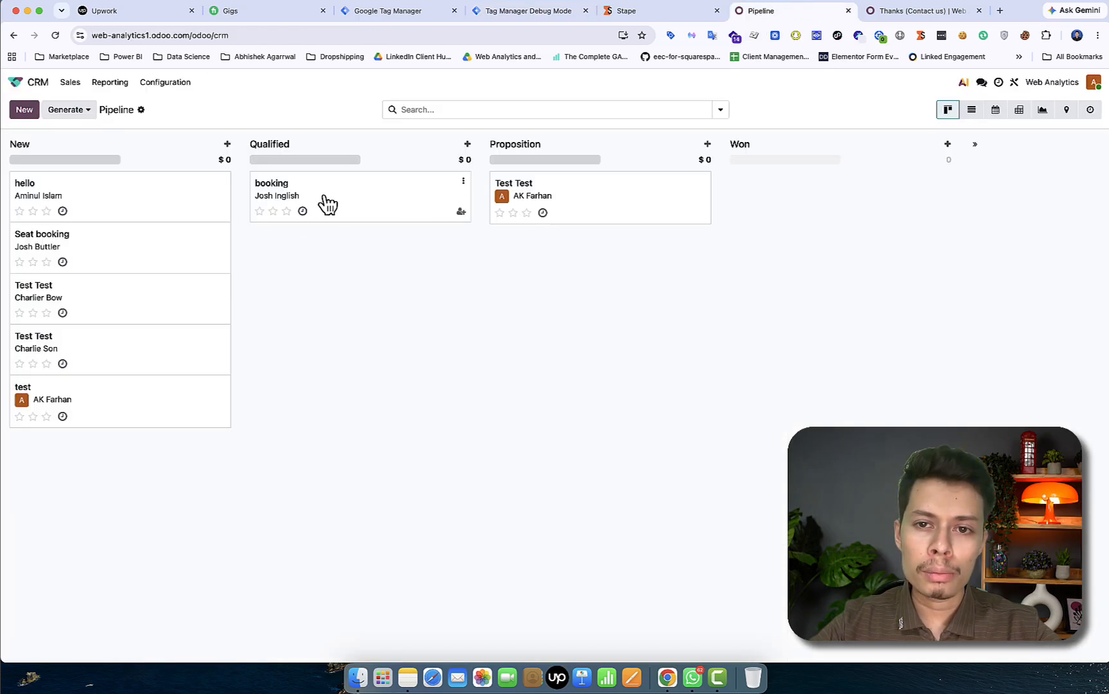
{"action": "left_click_drag", "start_coordinate": [328, 203], "coordinate": [797, 194]}
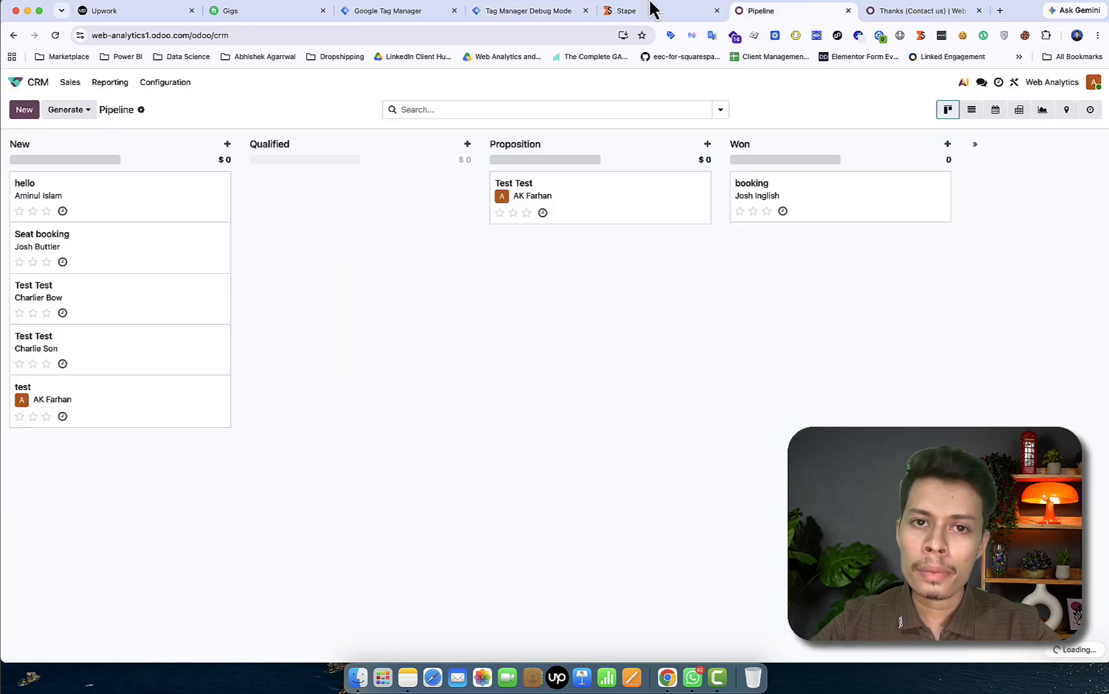
{"action": "left_click", "coordinate": [567, 11]}
Inspect the second lead-status-update event's data: deal_stage Won, lead_id 7 and the test GCLID/FBCLID/WBRAID/GBRAID values
{"action": "left_click", "coordinate": [61, 197]}
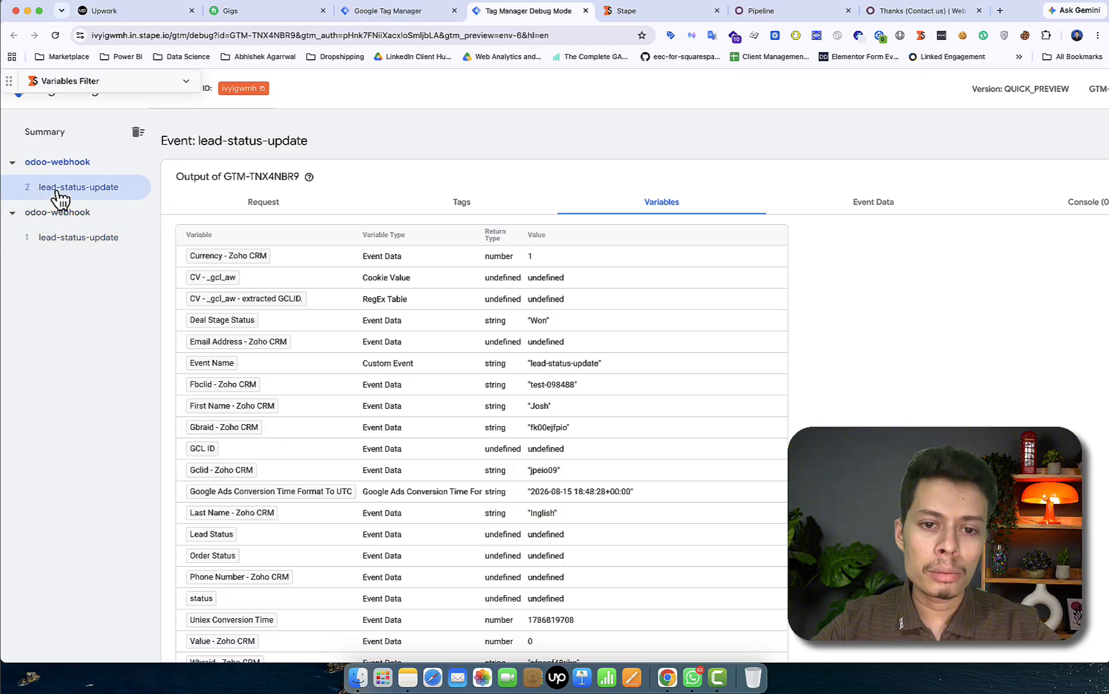
{"action": "left_click", "coordinate": [878, 217]}
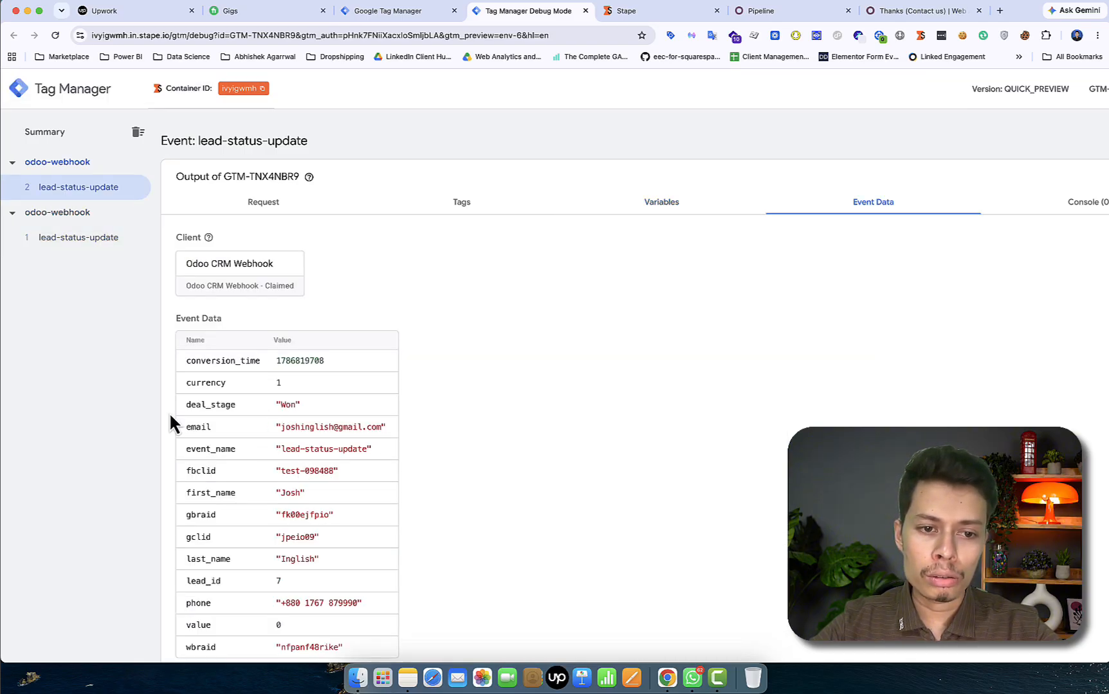
{"action": "scroll", "coordinate": [320, 484], "scroll_direction": "down", "scroll_amount": 1}
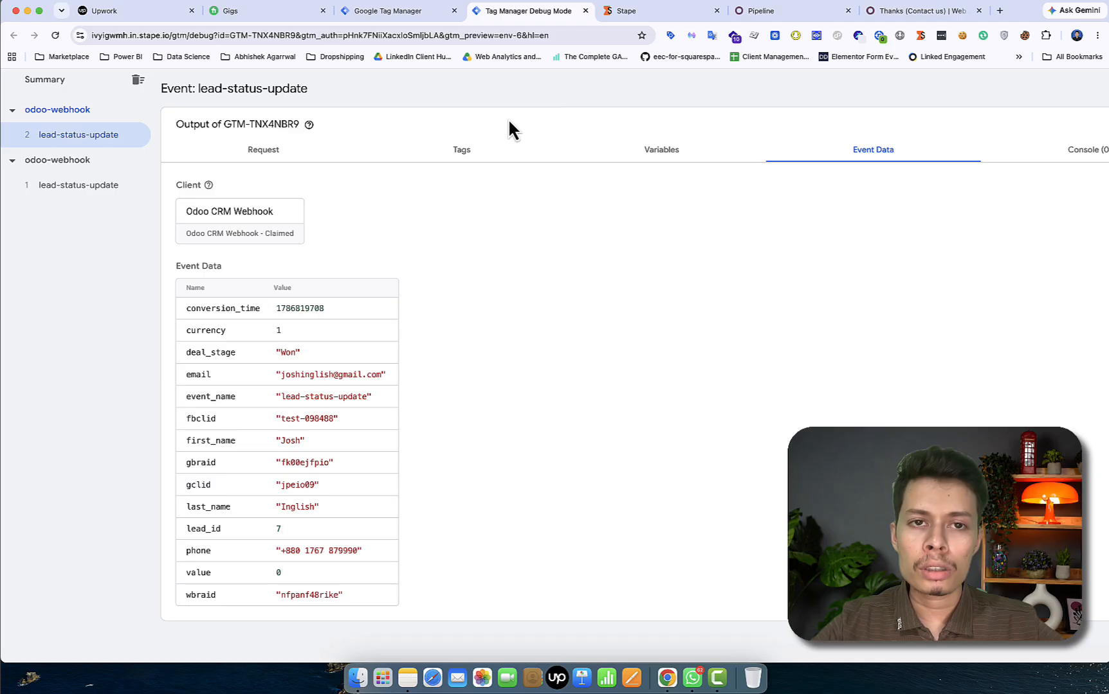
{"action": "left_click", "coordinate": [884, 4]}
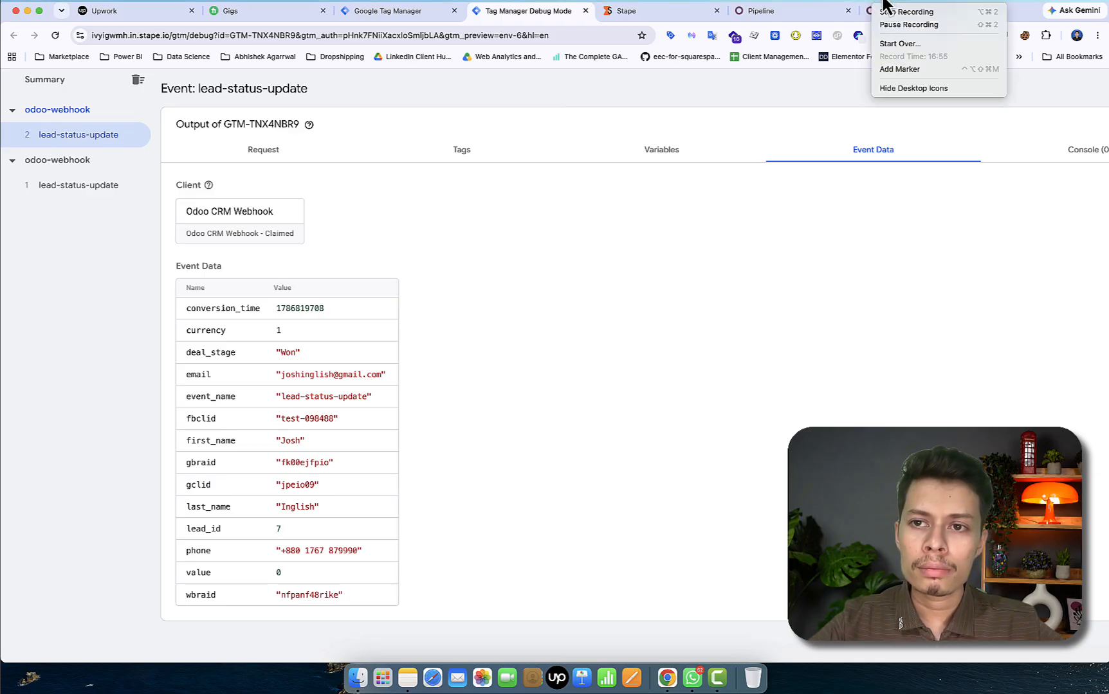